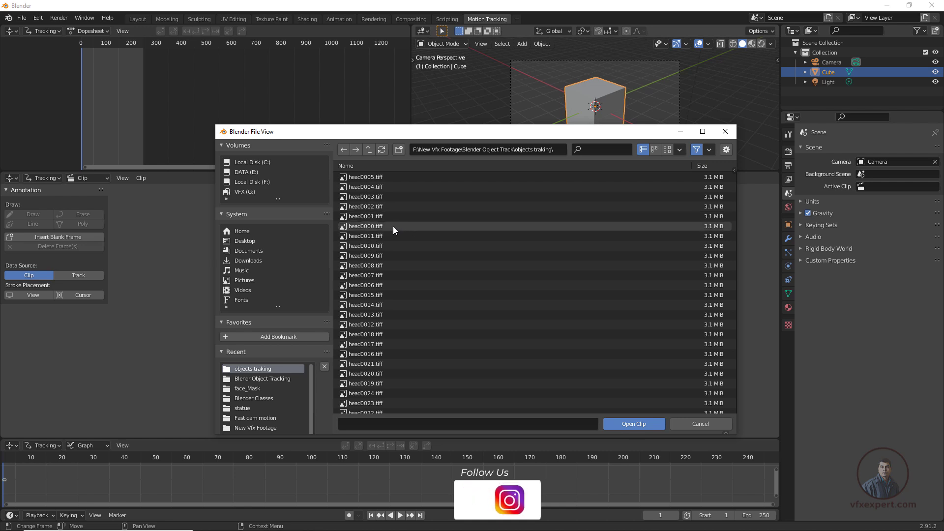
Step: Open the image sequence starting at head0000.tiff as a clip and match the scene frame range to it
{"action": "left_click", "coordinate": [368, 225]}
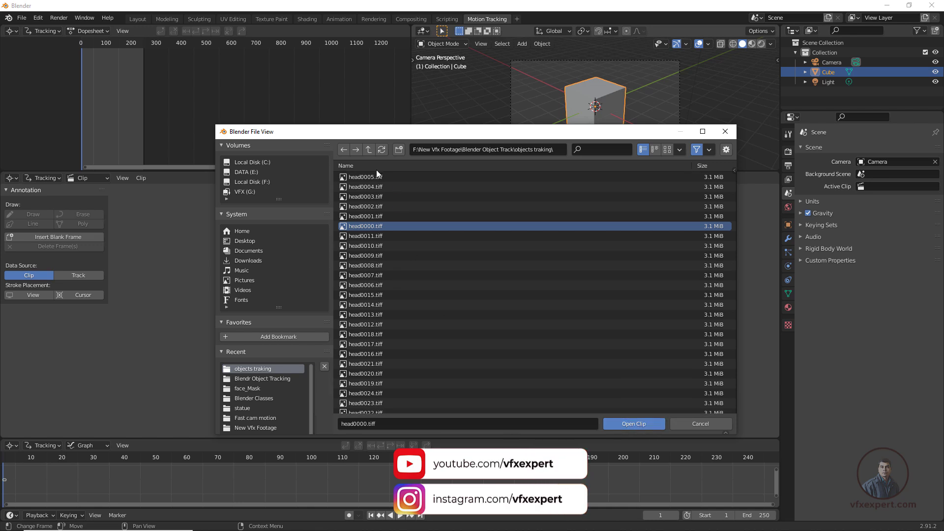
{"action": "left_click", "coordinate": [644, 426]}
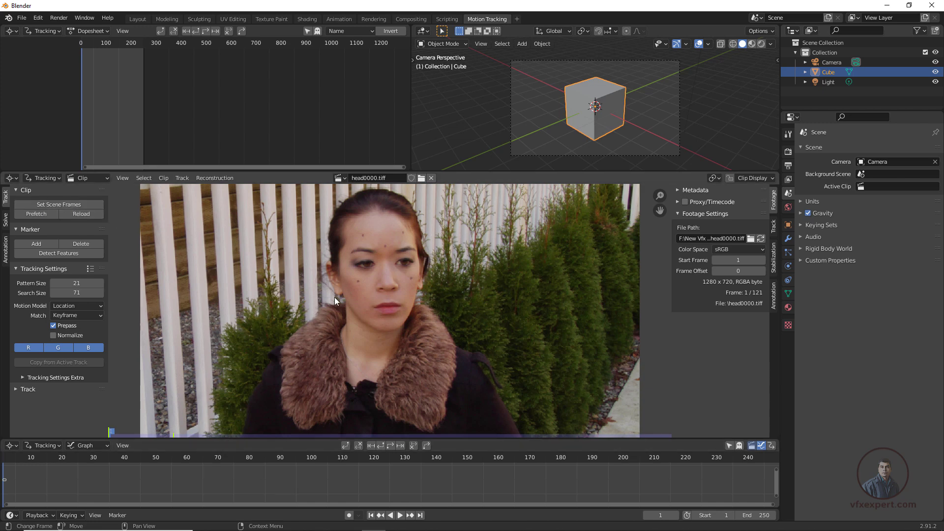
{"action": "left_click", "coordinate": [77, 204]}
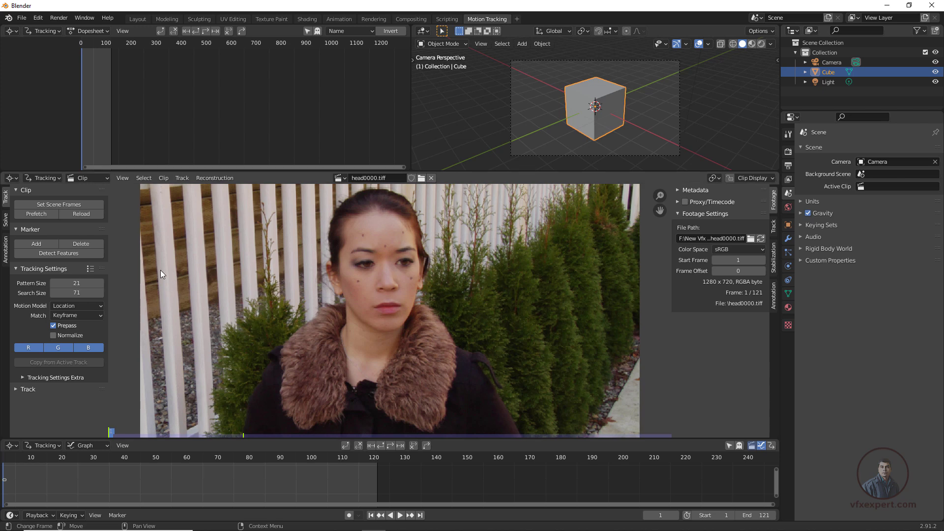
Step: Prefetch the clip's frames and play part of the footage, ending back on the first frame
{"action": "left_click", "coordinate": [49, 214]}
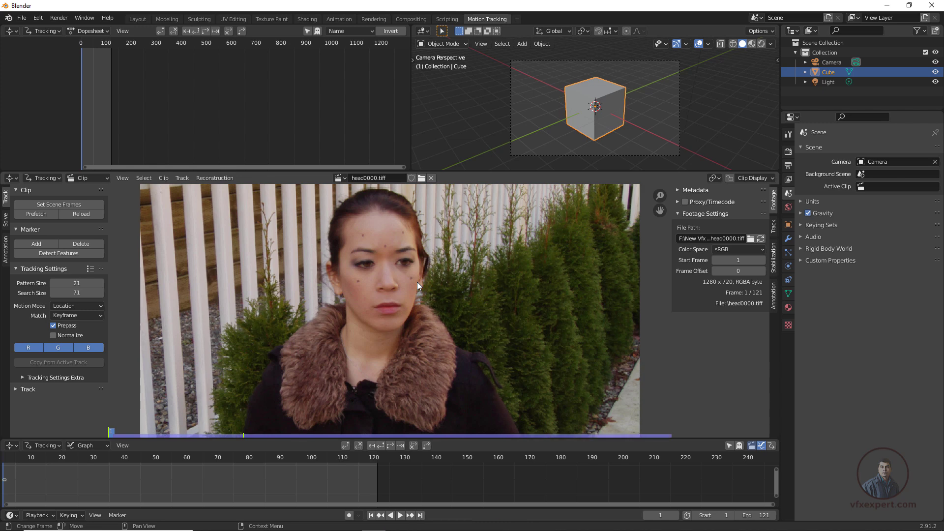
{"action": "left_click", "coordinate": [400, 515]}
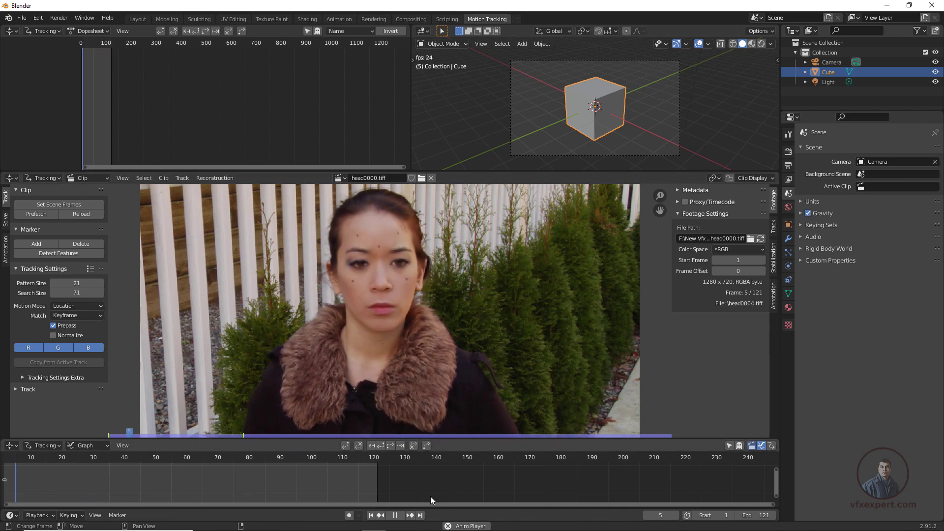
{"action": "left_click", "coordinate": [396, 515]}
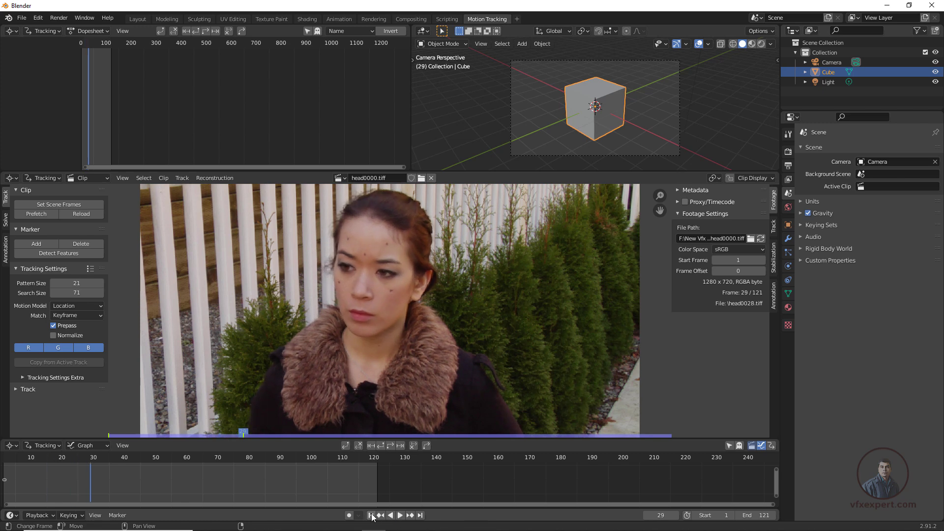
{"action": "left_click", "coordinate": [371, 514]}
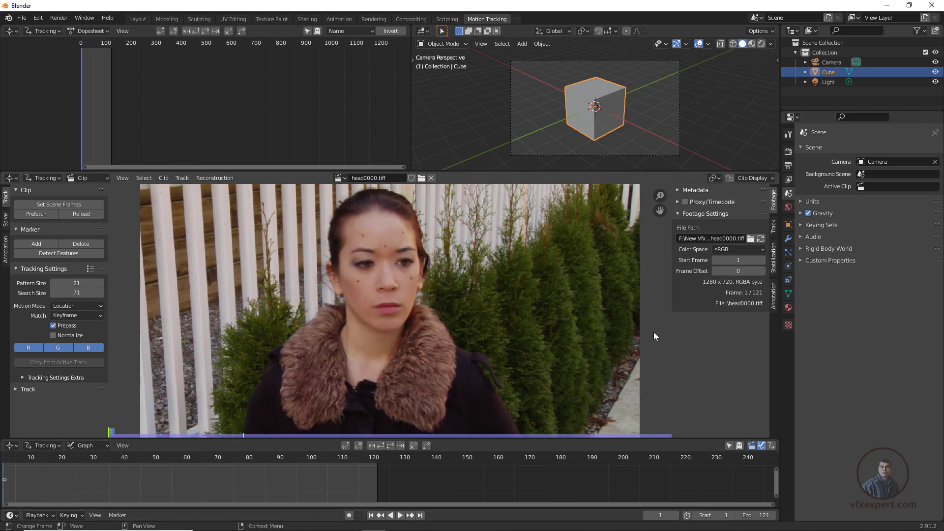
Step: Set the scene's color management view transform to Standard
{"action": "left_click", "coordinate": [788, 152]}
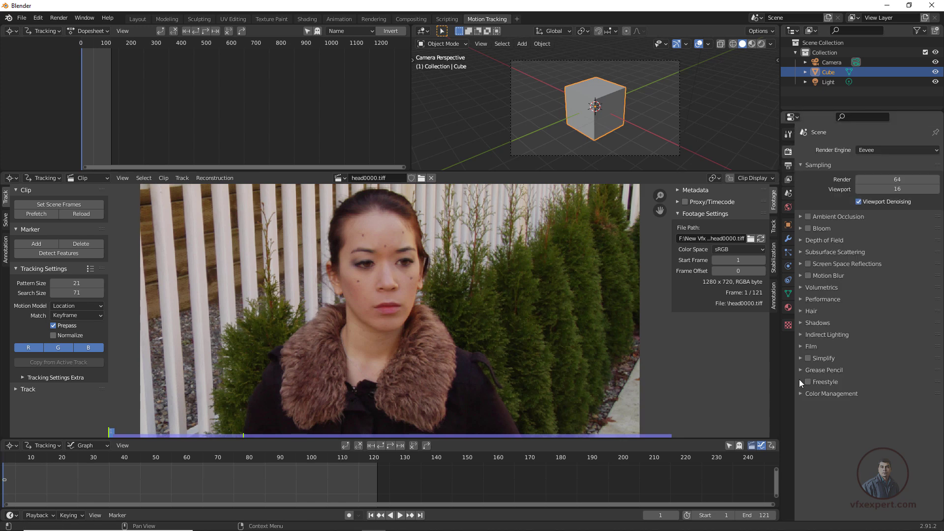
{"action": "left_click", "coordinate": [801, 394]}
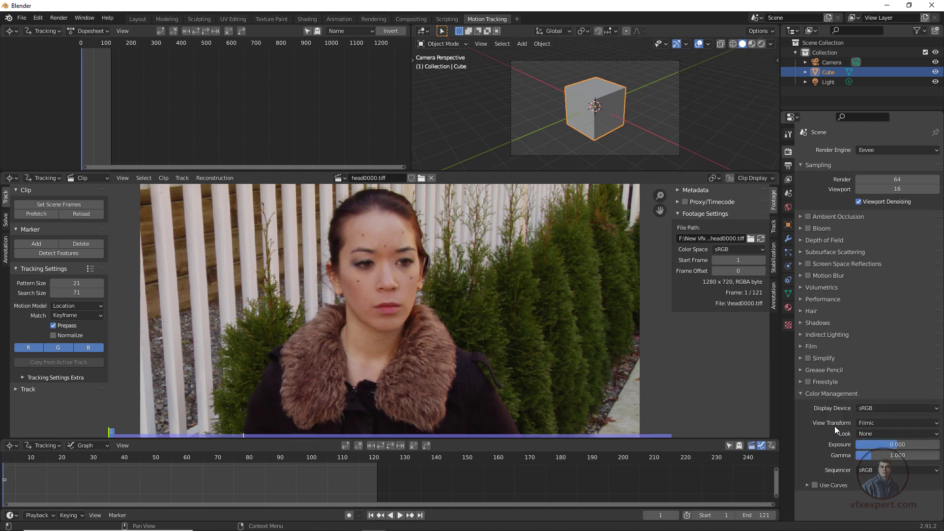
{"action": "left_click", "coordinate": [874, 427]}
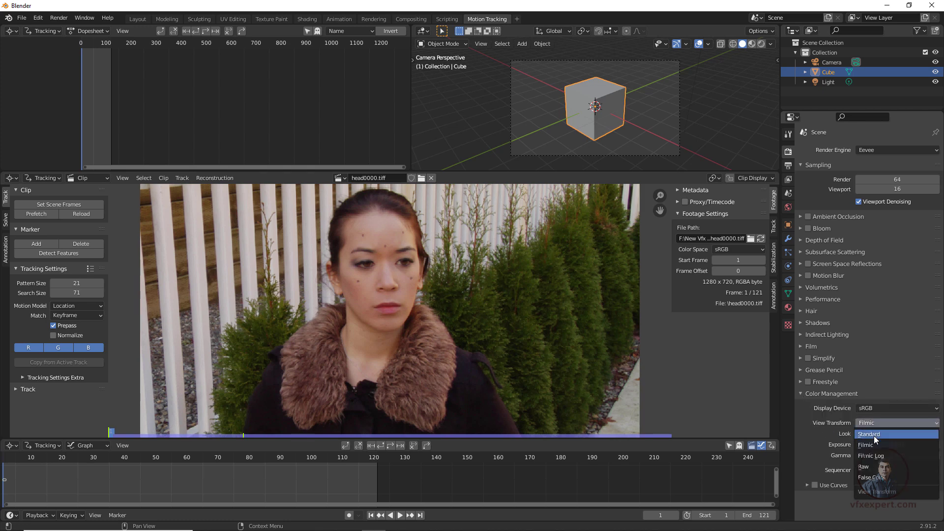
{"action": "left_click", "coordinate": [874, 436]}
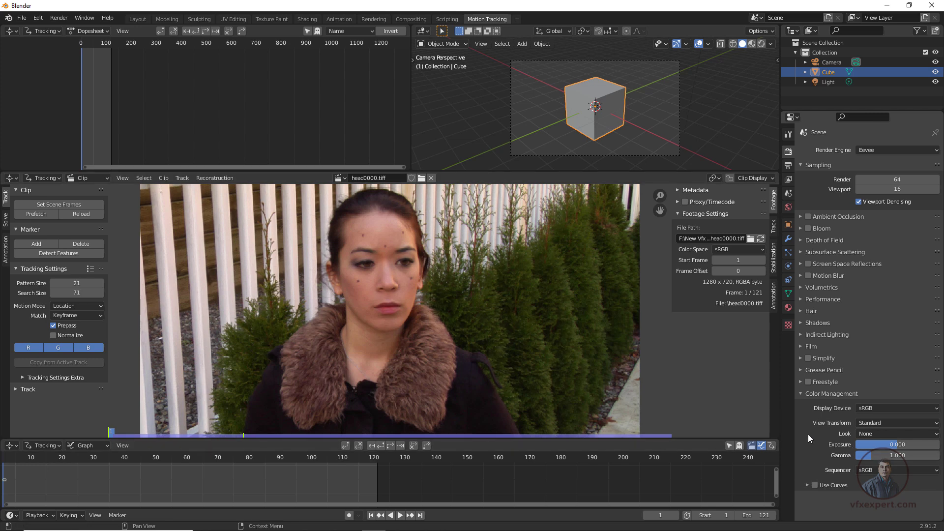
{"action": "left_click", "coordinate": [871, 423]}
Step: Set the render output resolution to 1280 × 720 px
{"action": "left_click", "coordinate": [789, 166]}
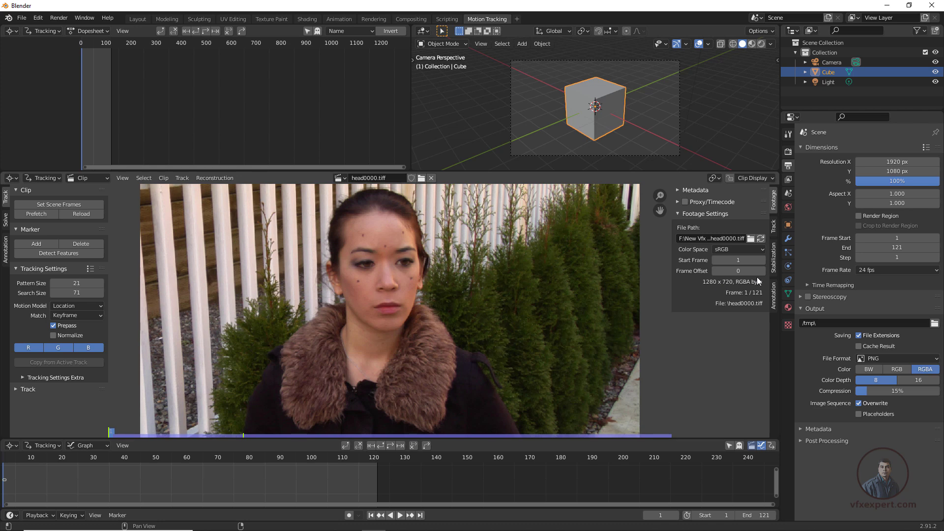
{"action": "left_click", "coordinate": [888, 161]}
{"action": "type", "text": "1280"}
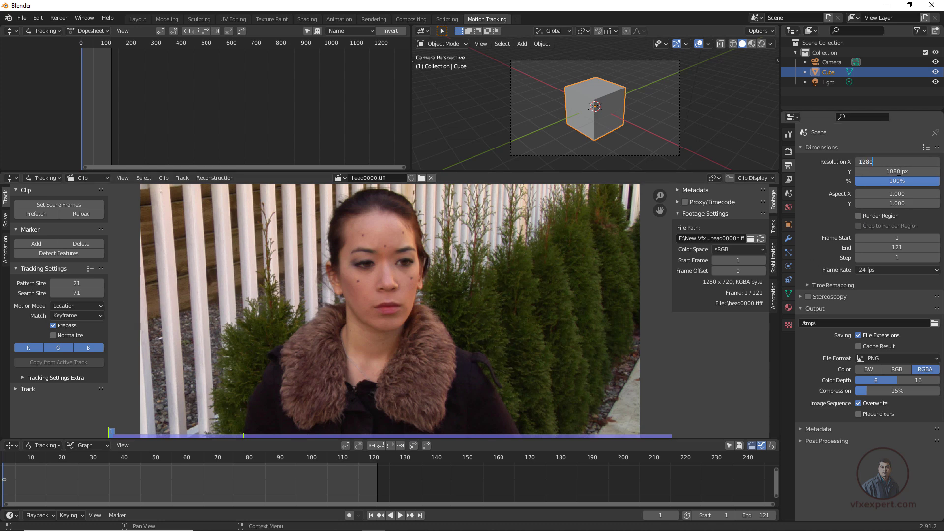
{"action": "key", "text": "Tab"}
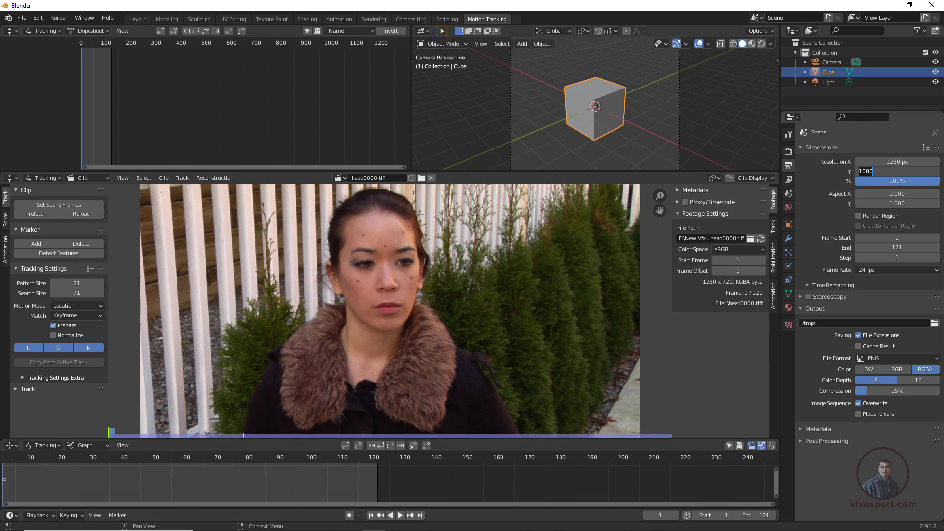
{"action": "type", "text": "720"}
{"action": "key", "text": "Return"}
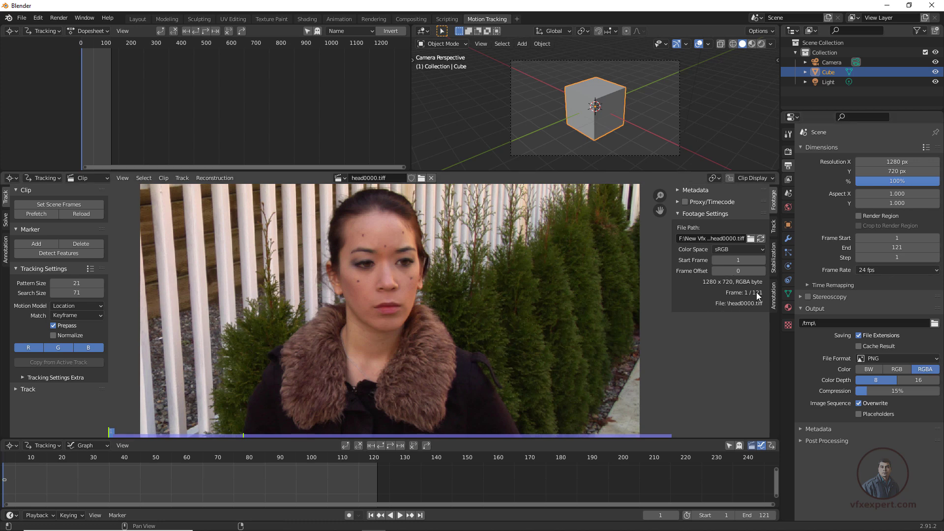
{"action": "left_click", "coordinate": [883, 270]}
Step: Play and scrub through the footage to examine the head movement, ending on the first frame
{"action": "left_click", "coordinate": [399, 515]}
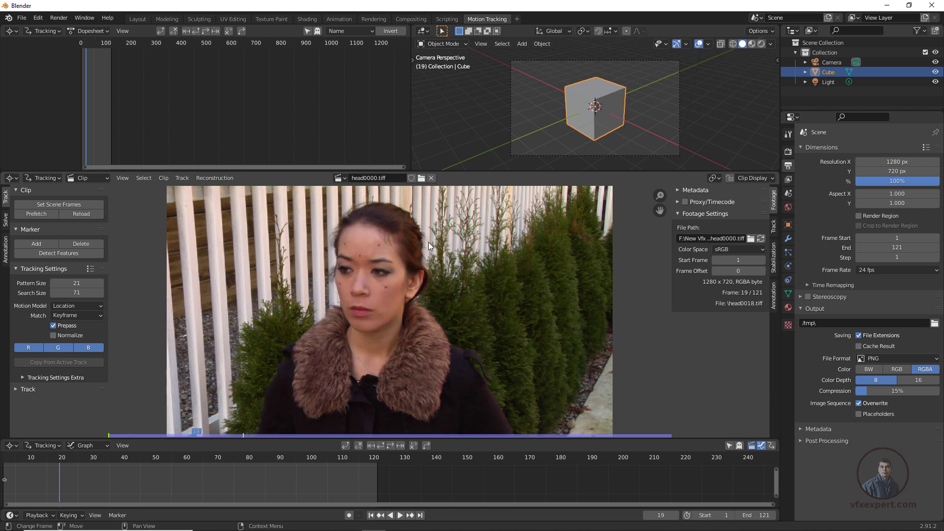
{"action": "left_click_drag", "start_coordinate": [212, 432], "coordinate": [172, 428]}
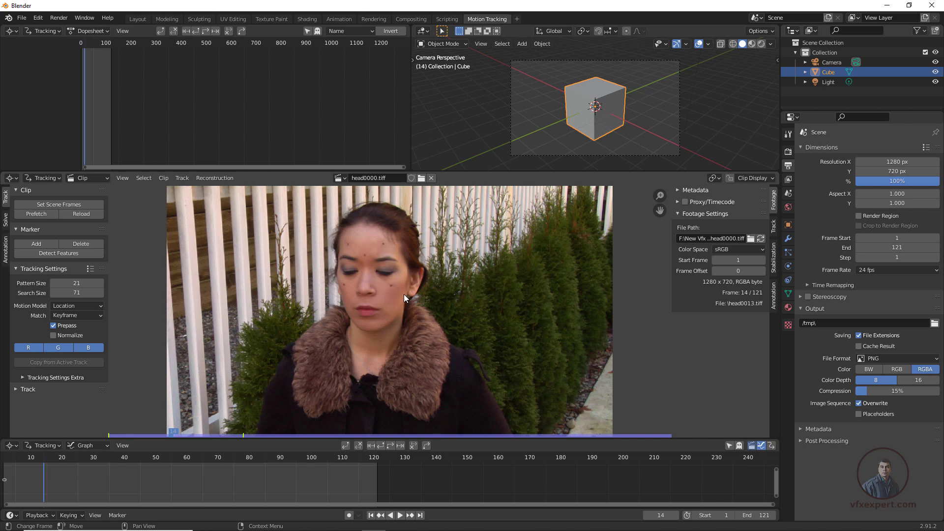
{"action": "left_click", "coordinate": [371, 515]}
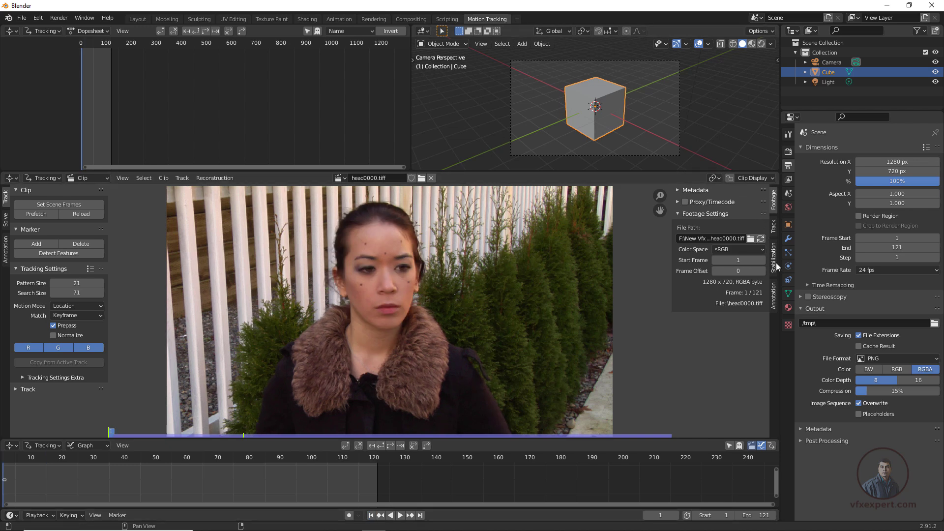
Step: Add a new object entry to the clip's tracking objects, alongside Camera
{"action": "left_click", "coordinate": [776, 226]}
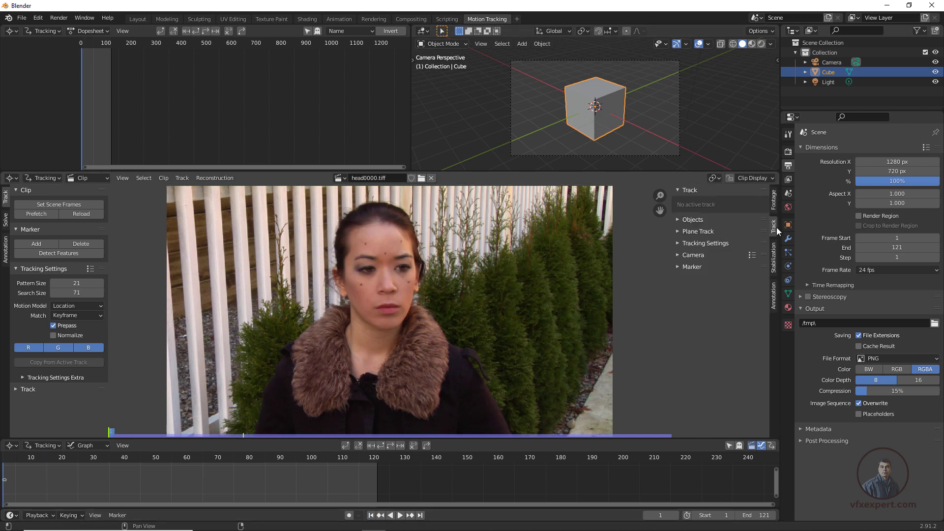
{"action": "left_click", "coordinate": [677, 220]}
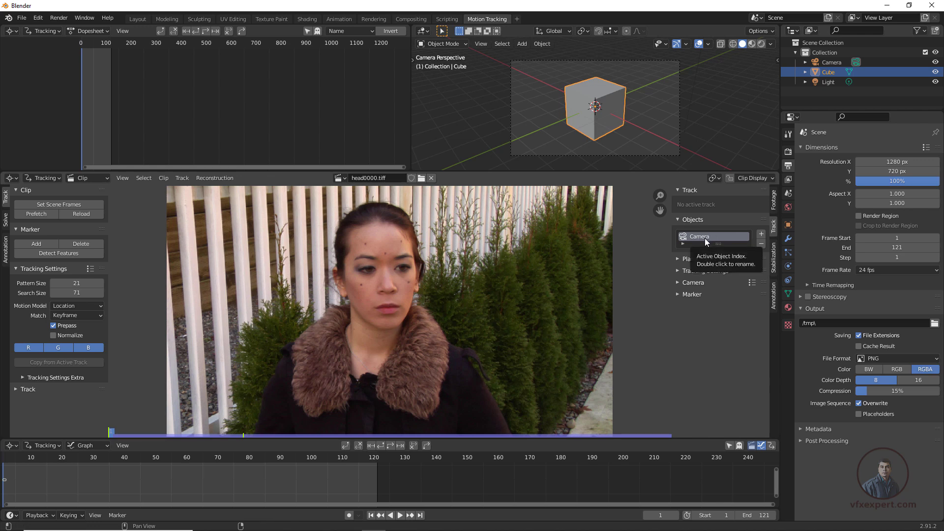
{"action": "left_click", "coordinate": [761, 235]}
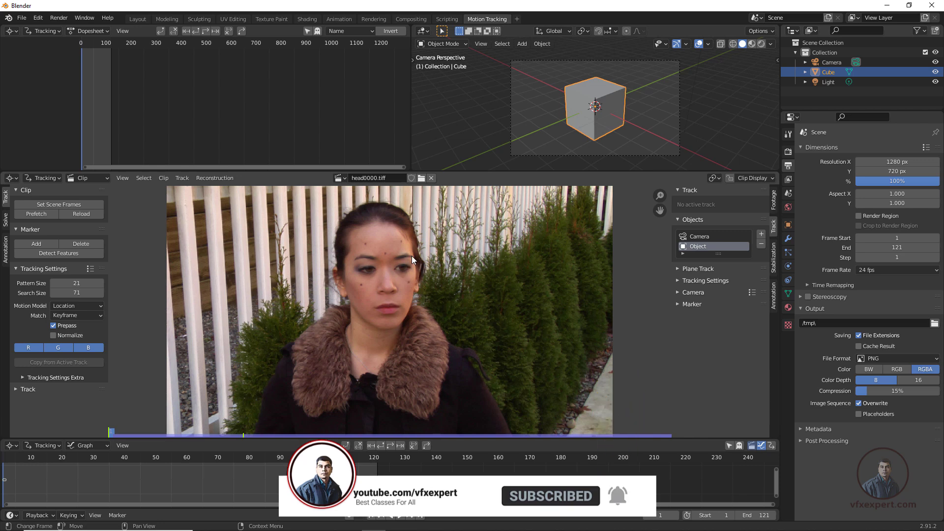
Step: Place a tracking marker on the dark dot between the eyebrows at frame 1
{"action": "scroll", "coordinate": [417, 261], "scroll_direction": "up", "scroll_amount": 1}
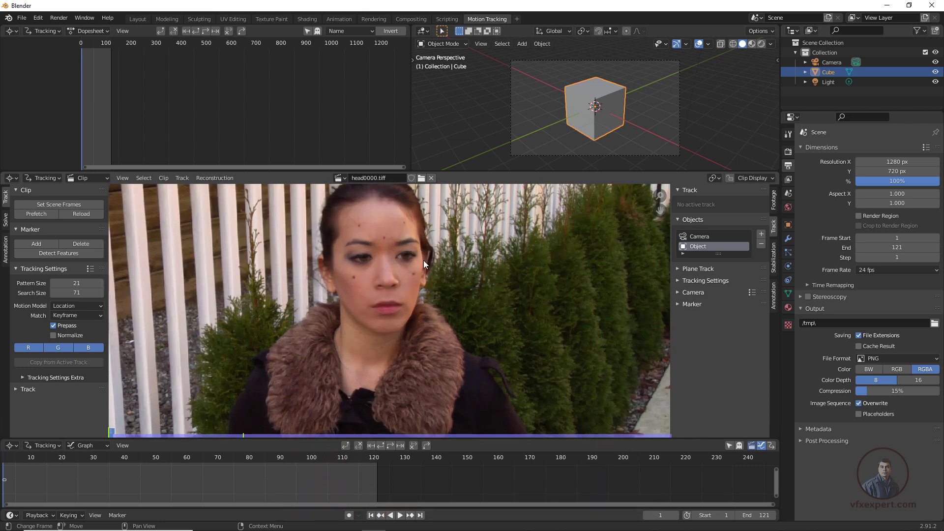
{"action": "middle_click_drag", "start_coordinate": [423, 261], "coordinate": [432, 290]}
{"action": "scroll", "coordinate": [412, 283], "scroll_direction": "up", "scroll_amount": 1}
{"action": "scroll", "coordinate": [397, 253], "scroll_direction": "up", "scroll_amount": 1}
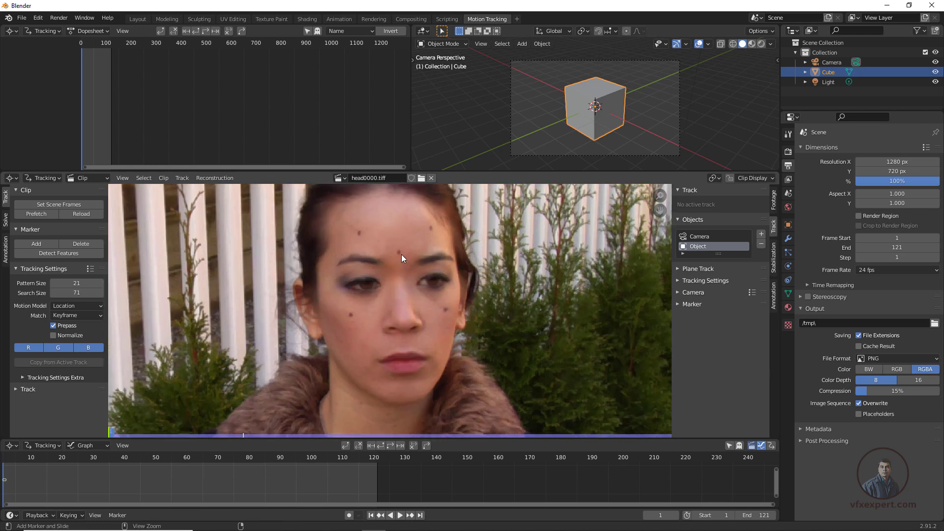
{"action": "left_click", "coordinate": [399, 252], "text": "ctrl"}
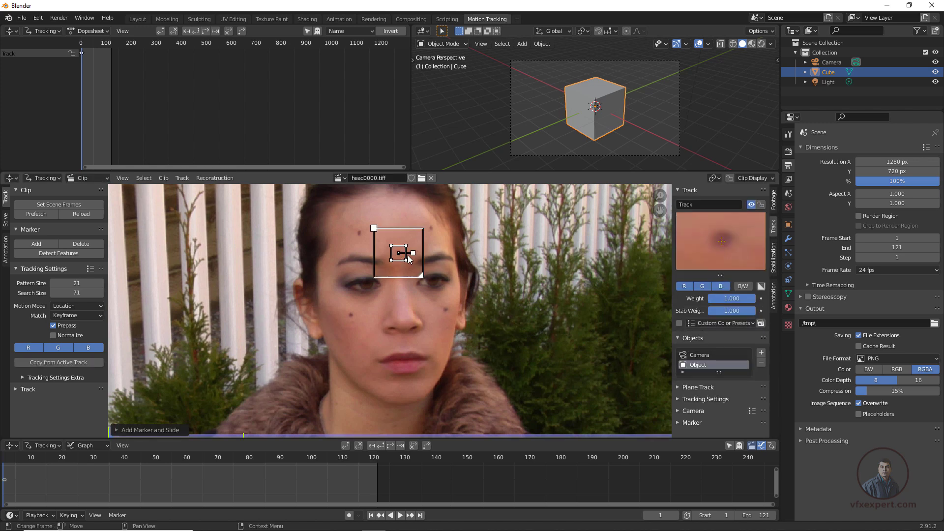
{"action": "left_click_drag", "start_coordinate": [408, 255], "coordinate": [412, 255], "text": "ctrl"}
Step: Enlarge the forehead marker slightly, adjust its search area, and center its pattern on the dot
{"action": "key", "text": "alt+s"}
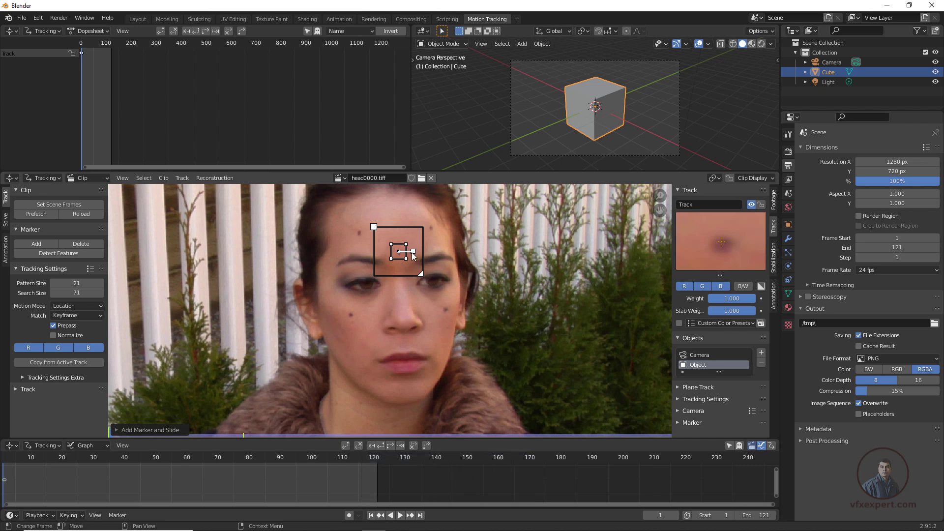
{"action": "key", "text": "s"}
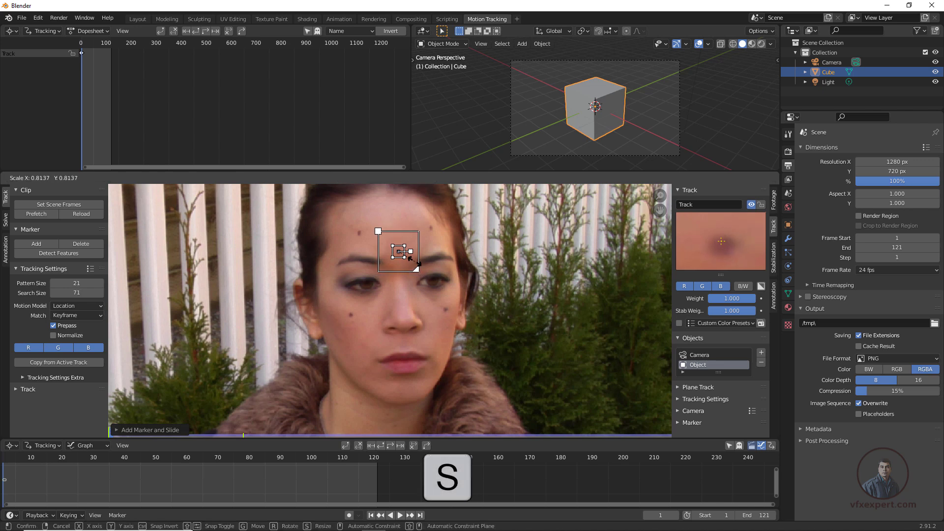
{"action": "left_click", "coordinate": [418, 270]}
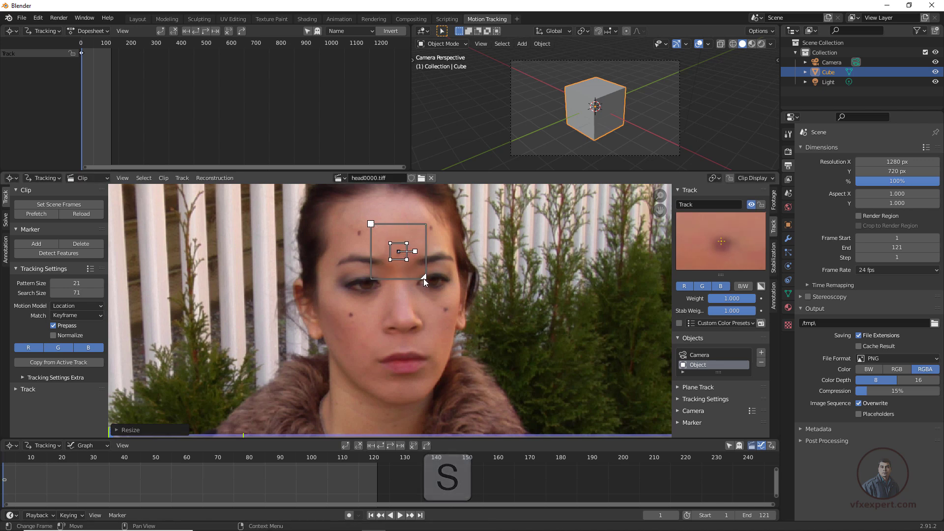
{"action": "mouse_move", "coordinate": [424, 278]}
{"action": "left_mouse_down"}
{"action": "mouse_move", "coordinate": [430, 284]}
{"action": "mouse_move", "coordinate": [424, 276]}
{"action": "left_mouse_up"}
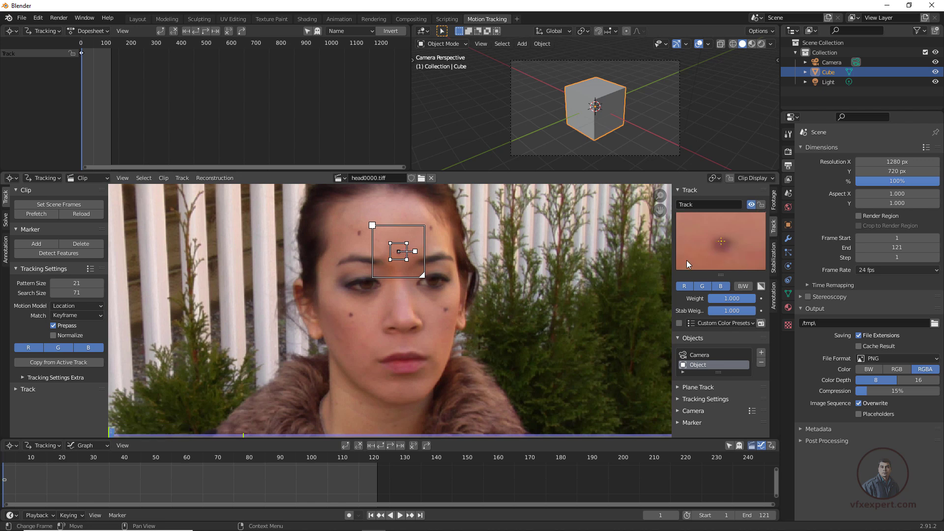
{"action": "left_click_drag", "start_coordinate": [687, 264], "coordinate": [691, 265]}
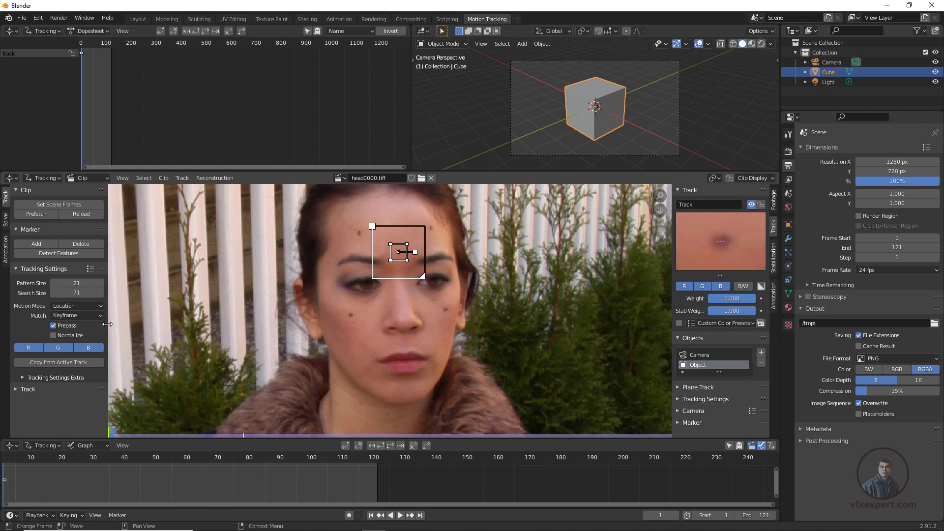
Step: Enable Normalize in the tracking settings and track the forehead marker forward through the clip
{"action": "left_click", "coordinate": [54, 336]}
{"action": "left_click", "coordinate": [391, 445]}
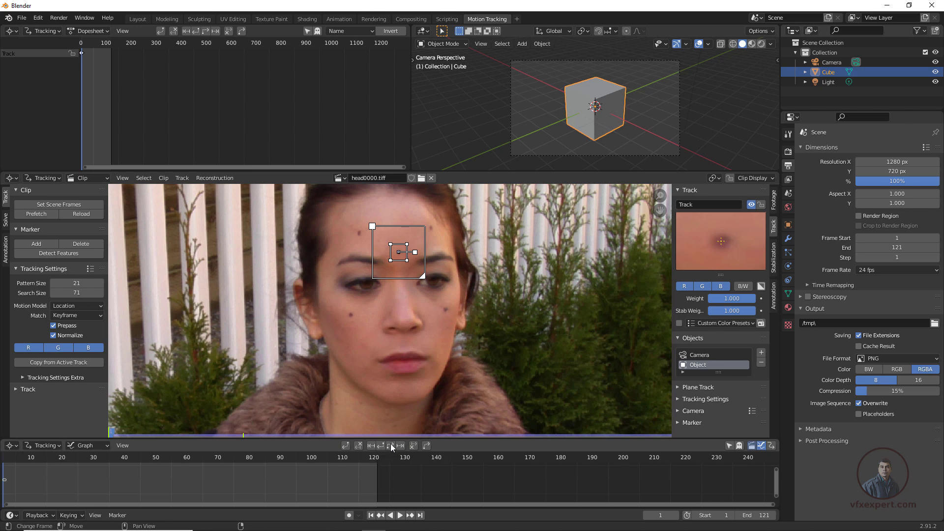
Step: Scrub back to frame 67, where the marker still sits on the dot, and clear the track path after it
{"action": "mouse_move", "coordinate": [441, 432]}
{"action": "left_mouse_down"}
{"action": "mouse_move", "coordinate": [423, 427]}
{"action": "mouse_move", "coordinate": [436, 427]}
{"action": "left_mouse_up"}
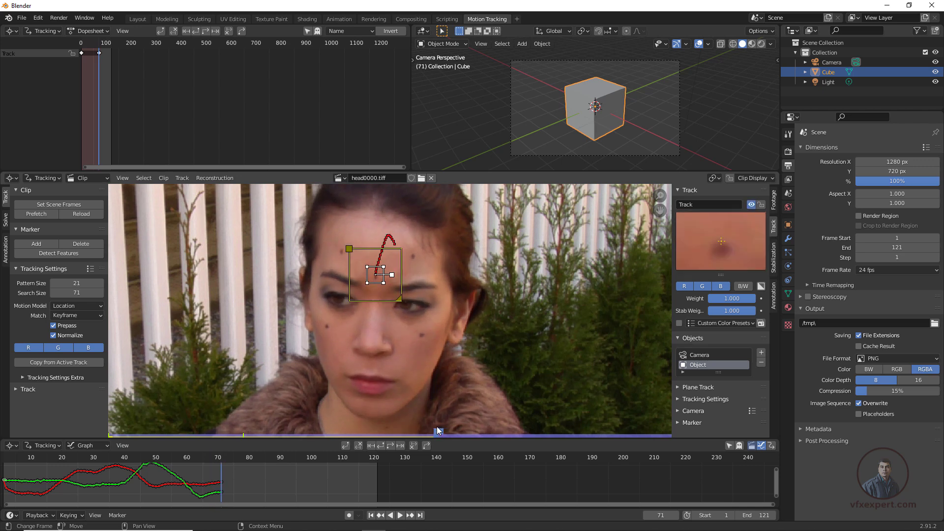
{"action": "scroll", "coordinate": [378, 275], "scroll_direction": "up", "scroll_amount": 3}
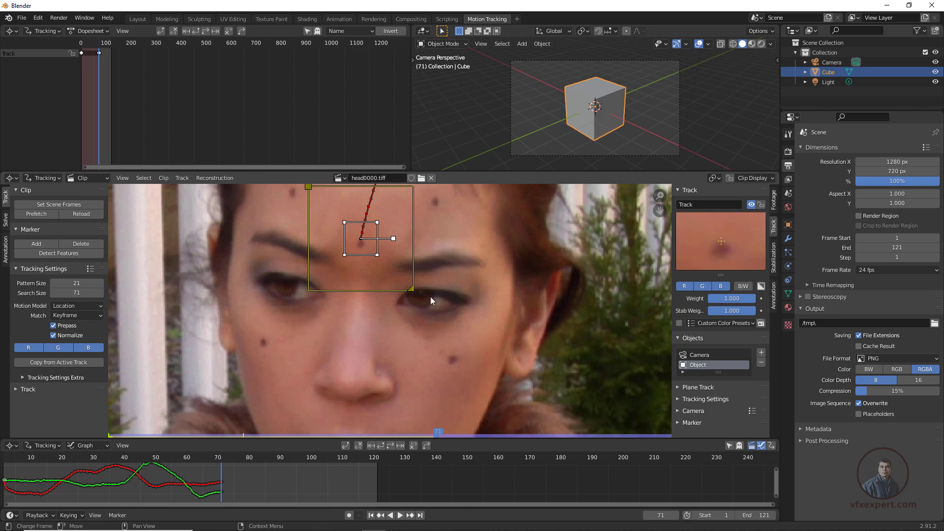
{"action": "left_click", "coordinate": [434, 433]}
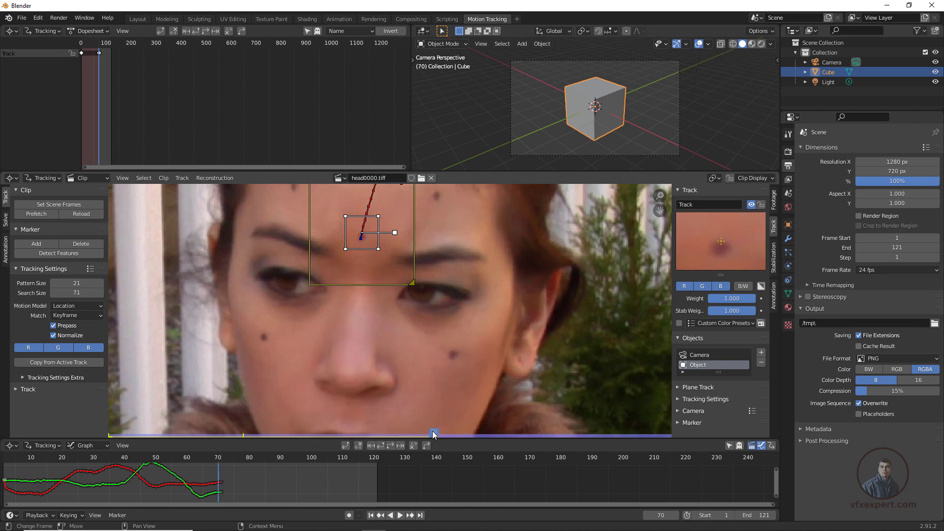
{"action": "left_click_drag", "start_coordinate": [432, 431], "coordinate": [420, 432]}
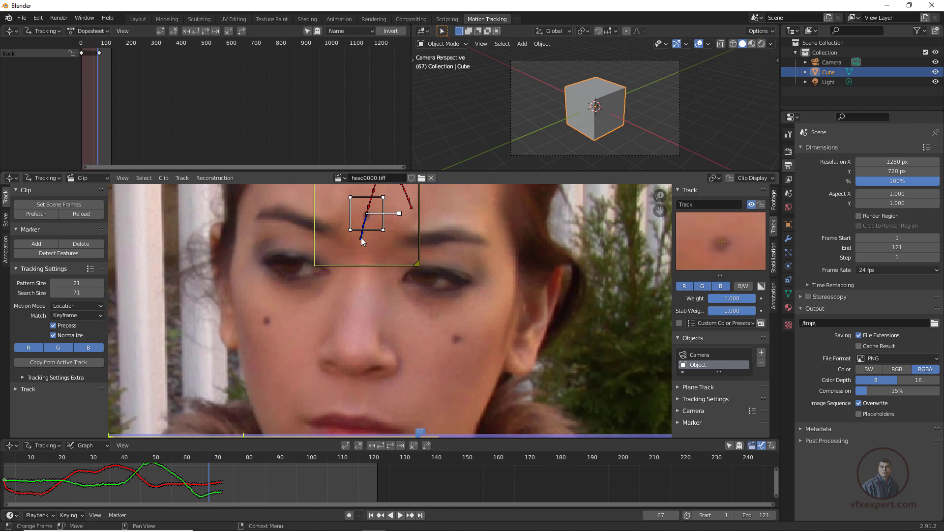
{"action": "left_click", "coordinate": [412, 446]}
{"action": "middle_click_drag", "start_coordinate": [463, 314], "coordinate": [461, 340]}
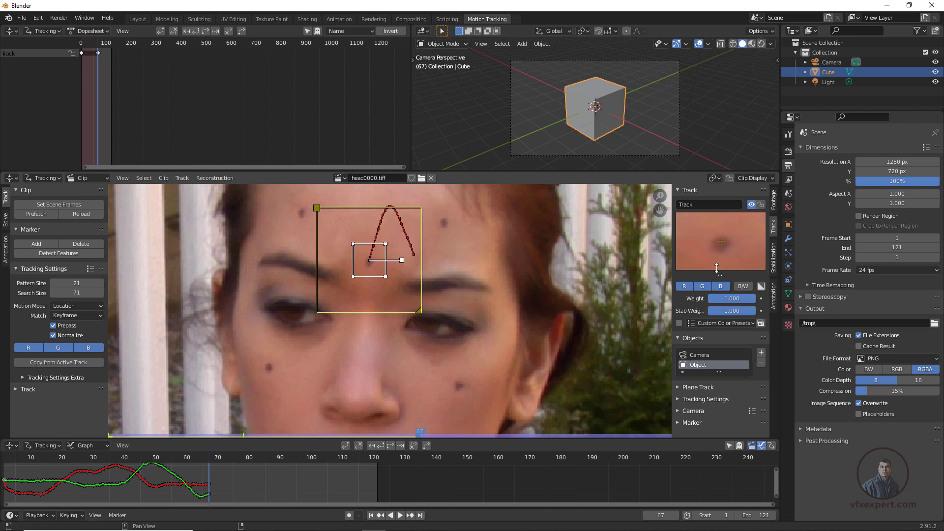
Step: Try to track the forehead marker forward from frame 67, frame by frame at first, with a reduced search area at frame 70
{"action": "left_click", "coordinate": [401, 447]}
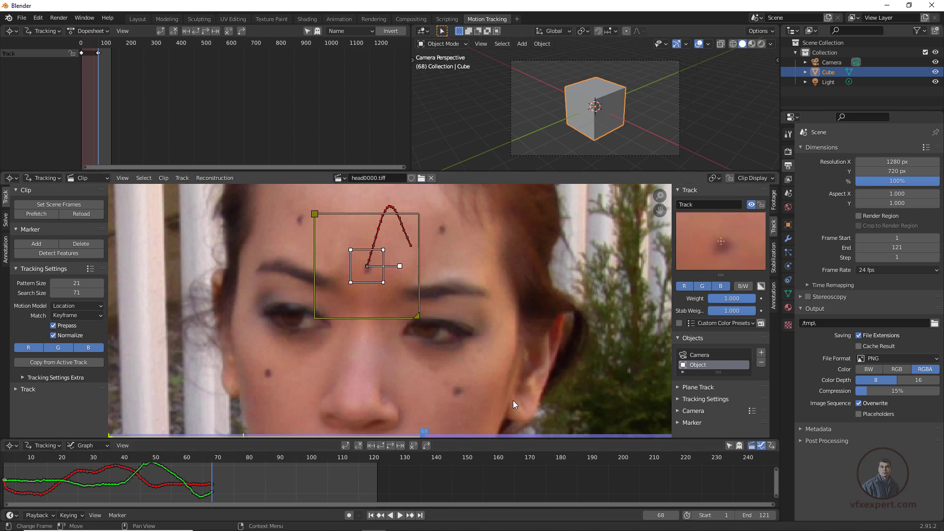
{"action": "left_click", "coordinate": [401, 446]}
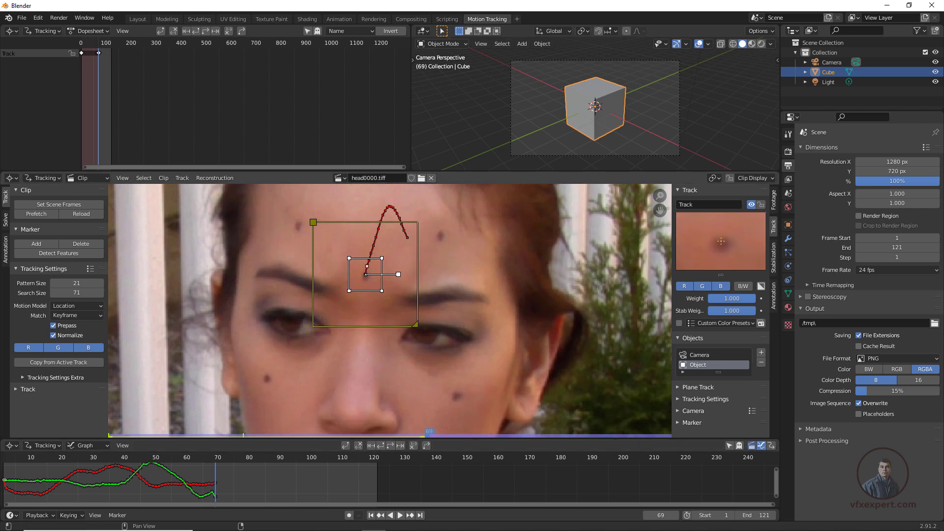
{"action": "key", "text": "alt+Right"}
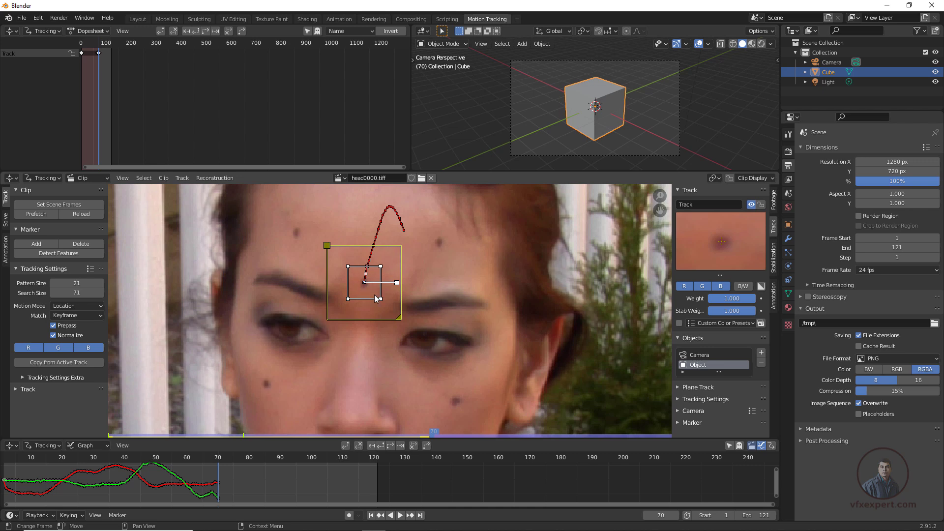
{"action": "left_click", "coordinate": [388, 444]}
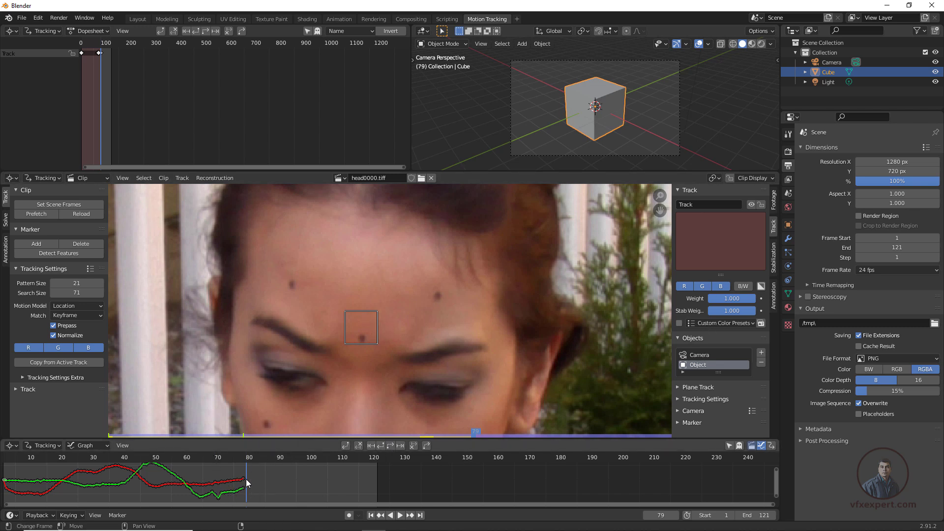
Step: Clear the forehead marker's track after frame 68 and fit a smaller marker centered on the dot at that frame
{"action": "left_click_drag", "start_coordinate": [477, 435], "coordinate": [424, 434]}
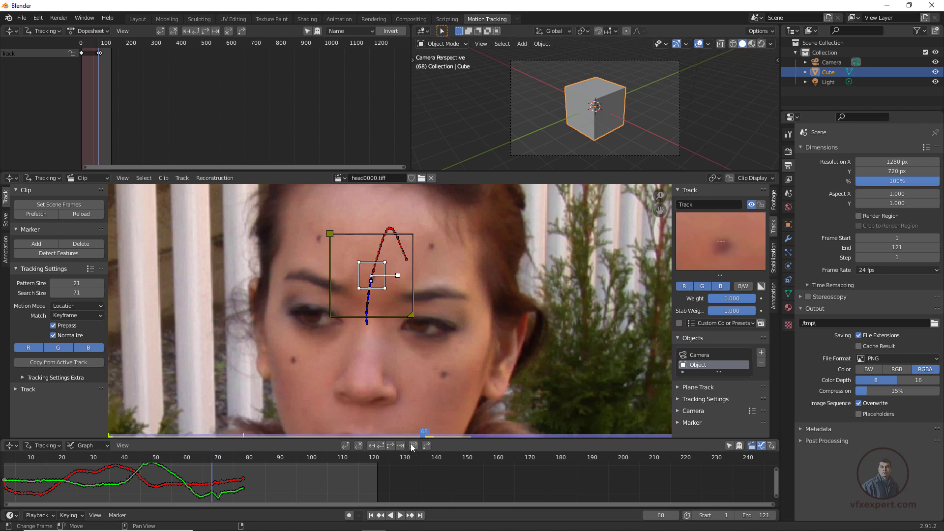
{"action": "left_click", "coordinate": [413, 446]}
{"action": "scroll", "coordinate": [394, 315], "scroll_direction": "up", "scroll_amount": 2}
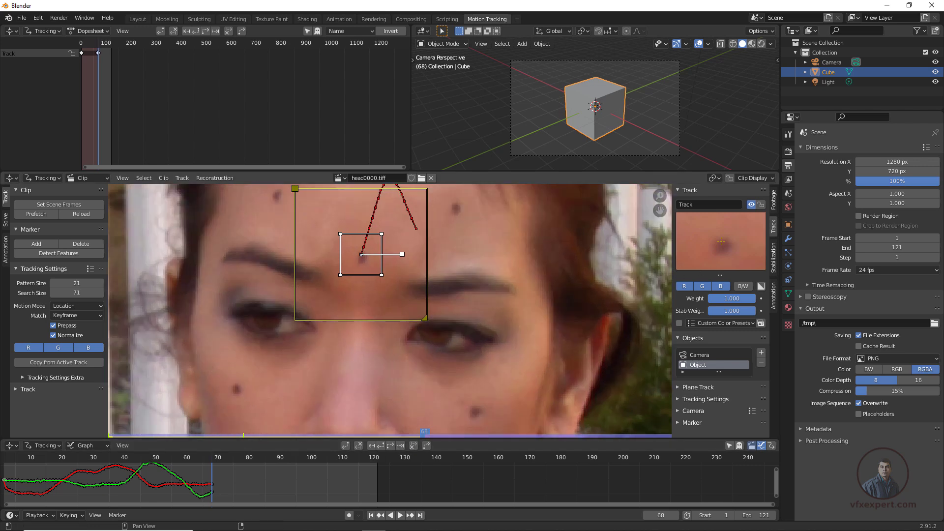
{"action": "left_click_drag", "start_coordinate": [361, 254], "coordinate": [362, 257]}
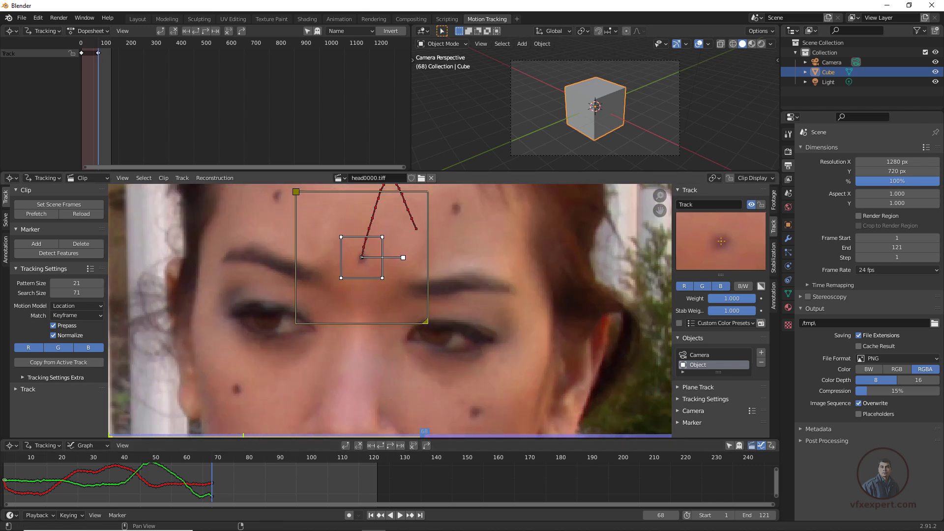
{"action": "mouse_move", "coordinate": [429, 323]}
{"action": "left_mouse_down"}
{"action": "mouse_move", "coordinate": [396, 278]}
{"action": "mouse_move", "coordinate": [372, 268]}
{"action": "left_mouse_up"}
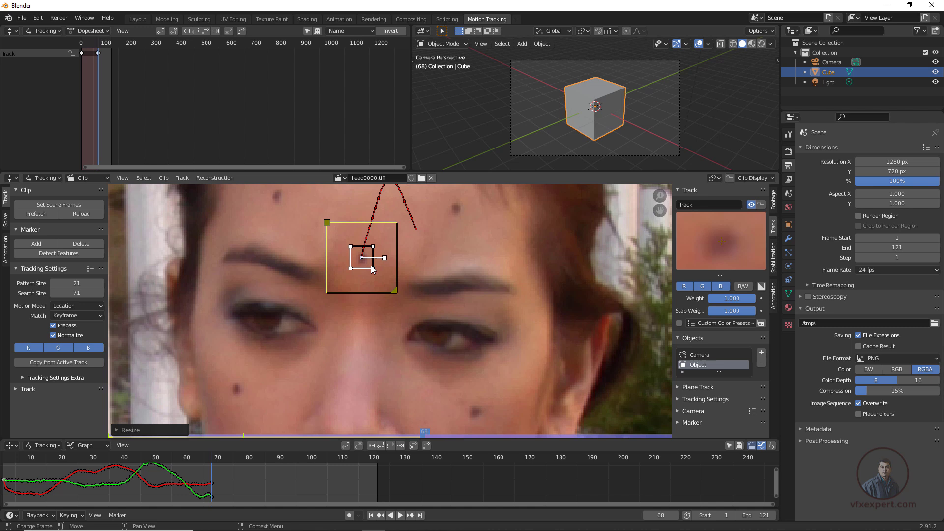
Step: Track the forehead marker forward from frame 68 through frame 121 and review its path by scrubbing and playing the clip
{"action": "left_click", "coordinate": [400, 445]}
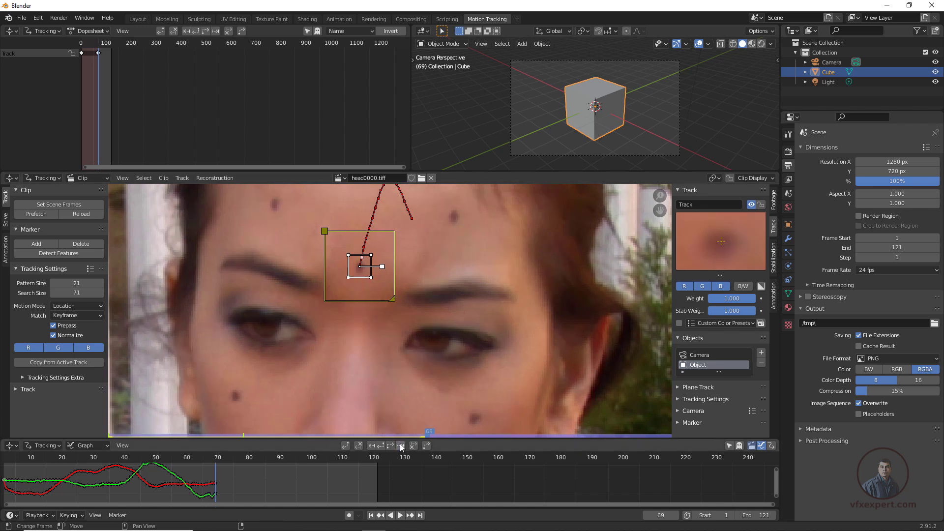
{"action": "left_click", "coordinate": [400, 445]}
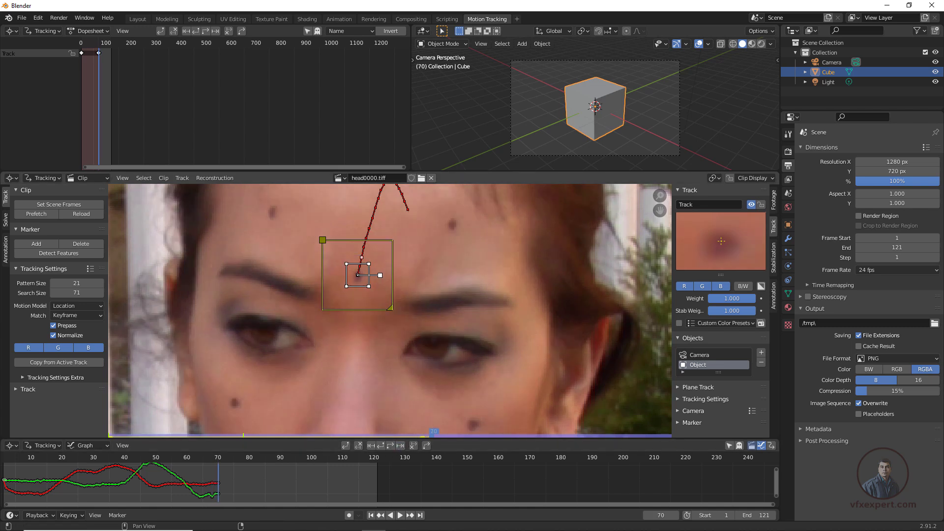
{"action": "left_click", "coordinate": [400, 446]}
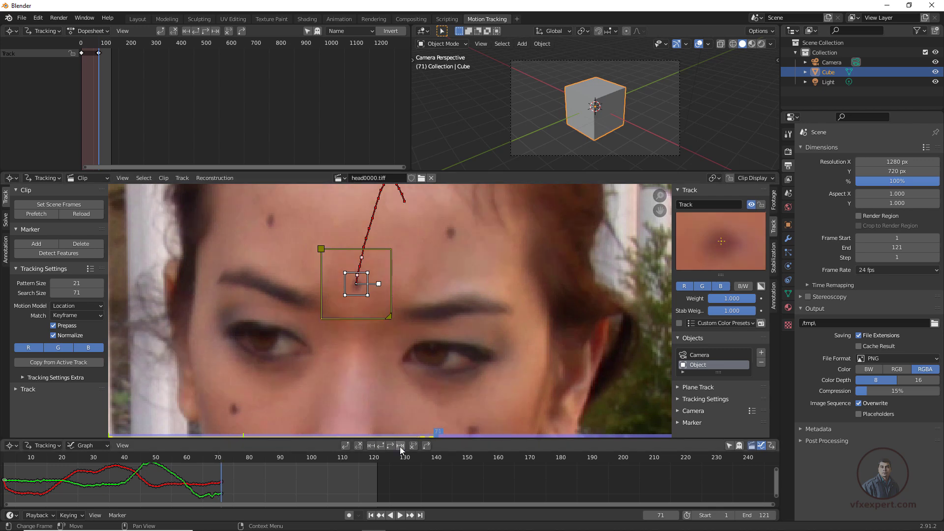
{"action": "left_click", "coordinate": [400, 446]}
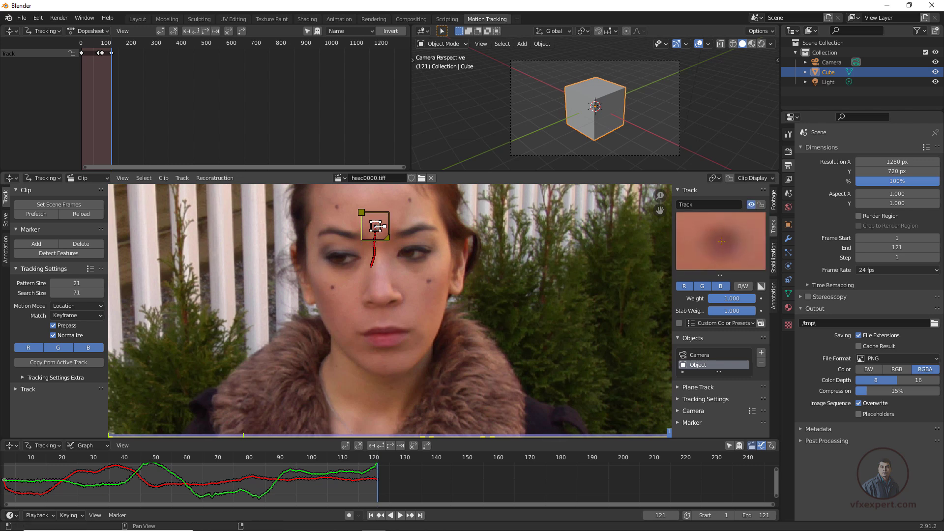
{"action": "scroll", "coordinate": [390, 309], "scroll_direction": "up", "scroll_amount": 2}
{"action": "left_click_drag", "start_coordinate": [668, 433], "coordinate": [130, 432]}
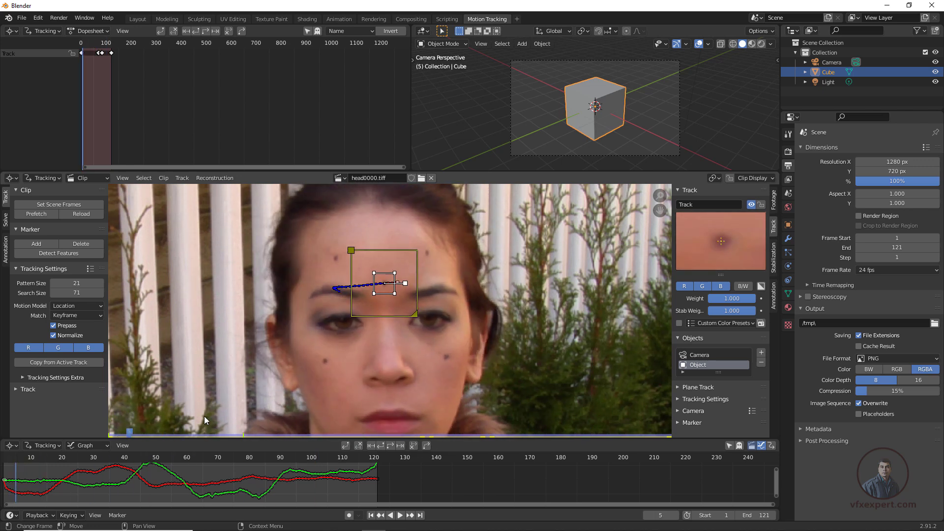
{"action": "key", "text": "space"}
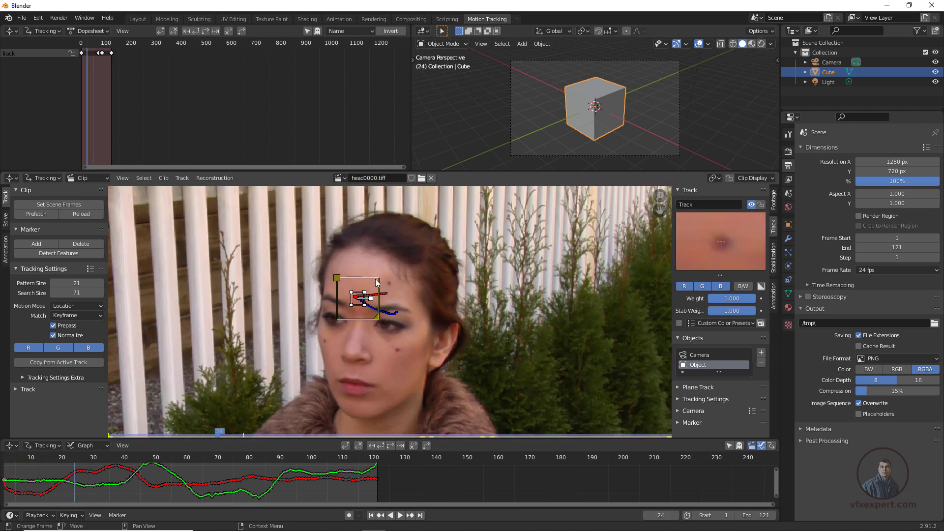
{"action": "scroll", "coordinate": [363, 334], "scroll_direction": "up", "scroll_amount": 1}
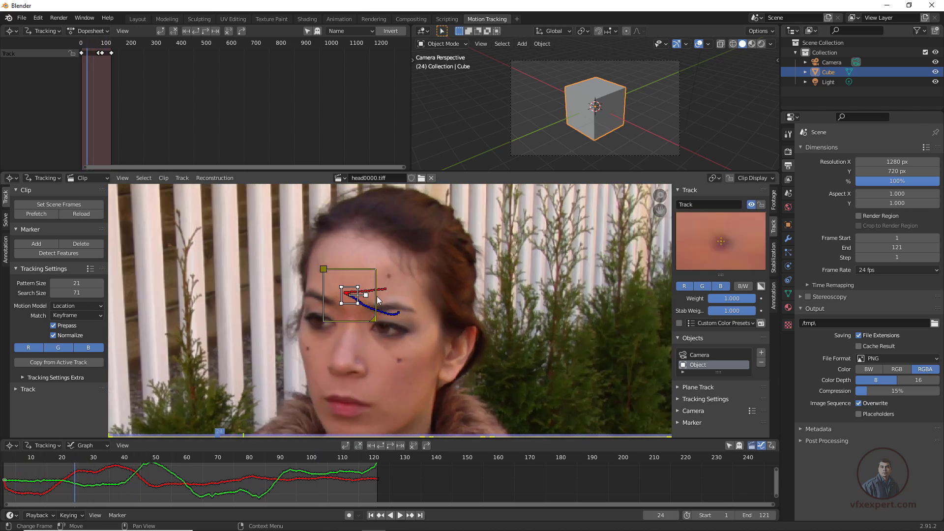
Step: Place a second tracking marker at frame 1 on the forehead dot above the left-hand eyebrow in the footage
{"action": "left_click", "coordinate": [373, 515]}
{"action": "scroll", "coordinate": [361, 261], "scroll_direction": "up", "scroll_amount": 2}
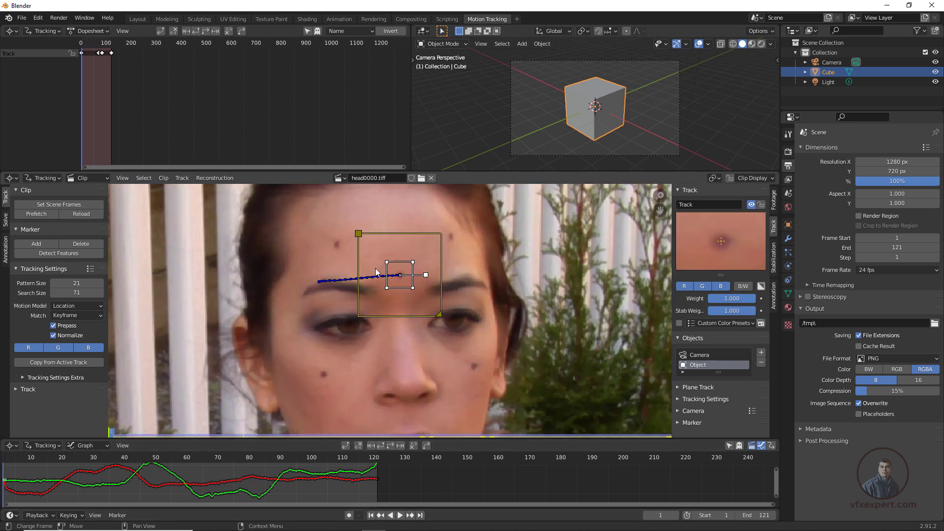
{"action": "left_click", "coordinate": [338, 244], "text": "ctrl"}
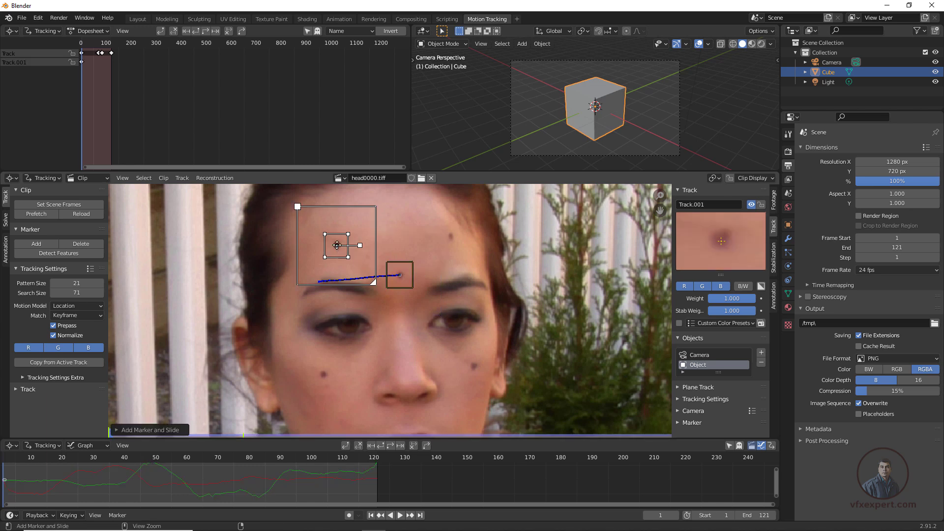
{"action": "left_click_drag", "start_coordinate": [337, 244], "coordinate": [337, 244], "text": "ctrl"}
Step: Shrink the second marker and its search area slightly, track it forward to frame 121, and scrub back to check it
{"action": "key", "text": "s"}
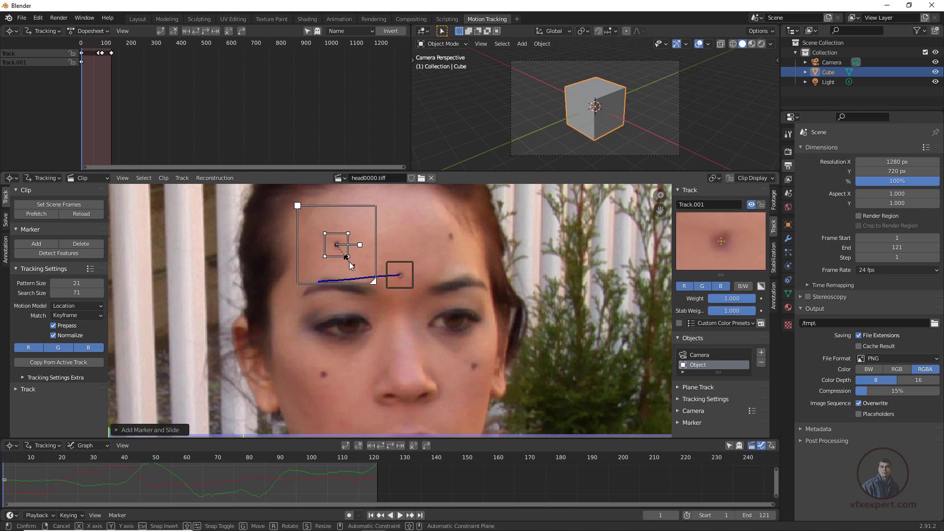
{"action": "left_click", "coordinate": [372, 292]}
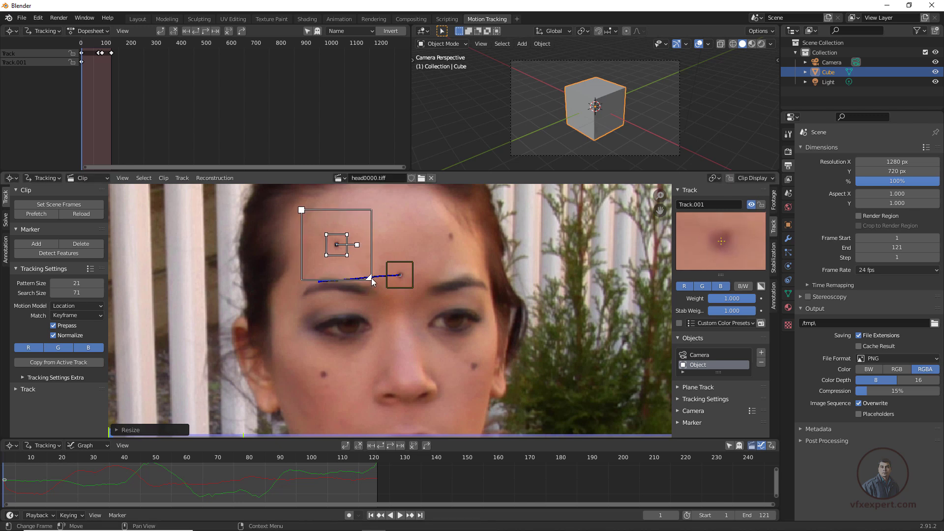
{"action": "left_click_drag", "start_coordinate": [369, 278], "coordinate": [366, 275]}
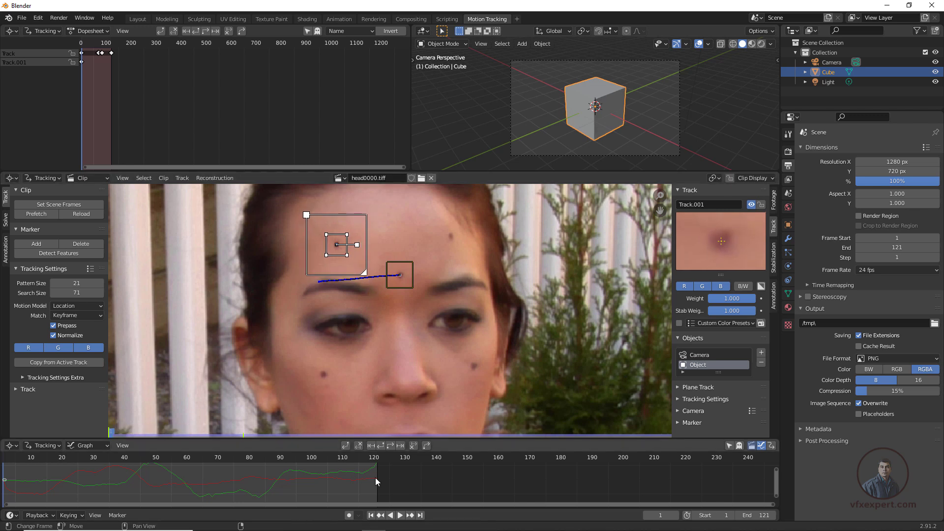
{"action": "left_click", "coordinate": [393, 446]}
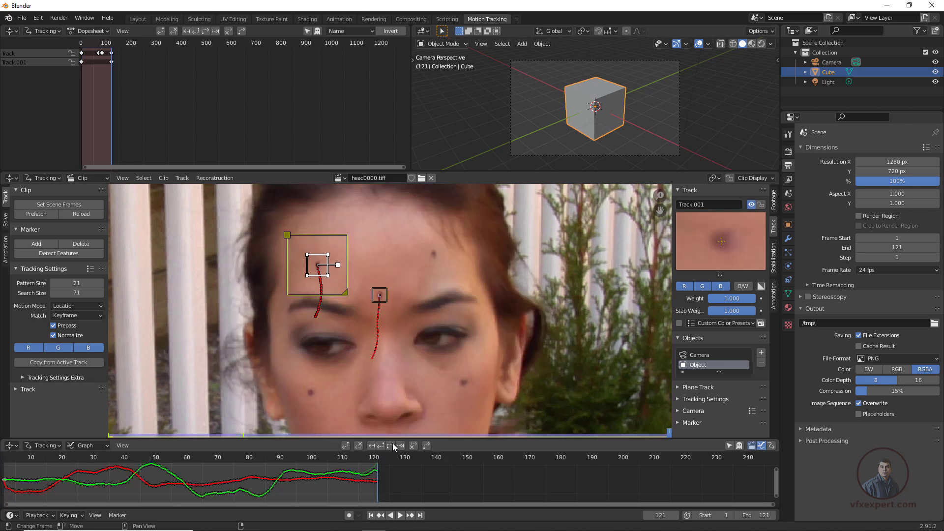
{"action": "left_click_drag", "start_coordinate": [610, 435], "coordinate": [335, 415]}
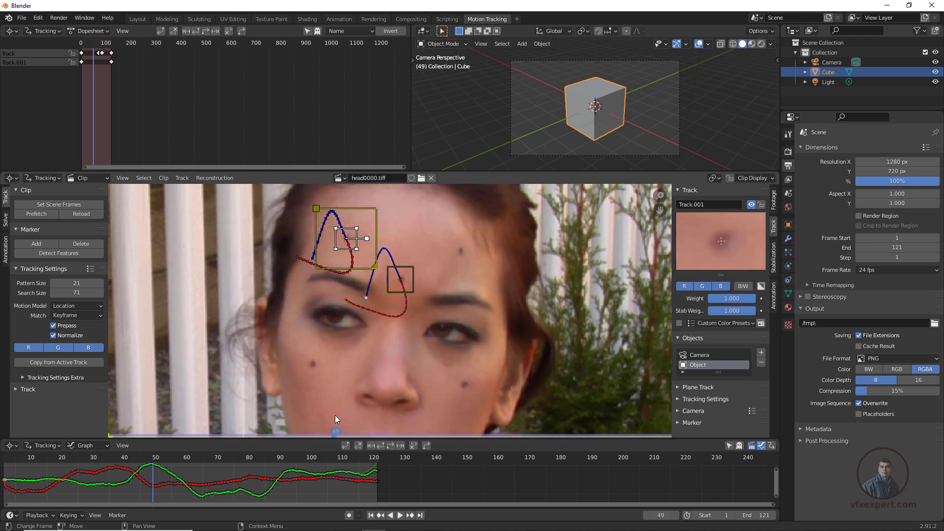
Step: Place a third marker at frame 1 on the forehead dot above the right-hand eyebrow in the footage and track it forward
{"action": "left_click", "coordinate": [371, 516]}
{"action": "middle_click_drag", "start_coordinate": [460, 238], "coordinate": [429, 266]}
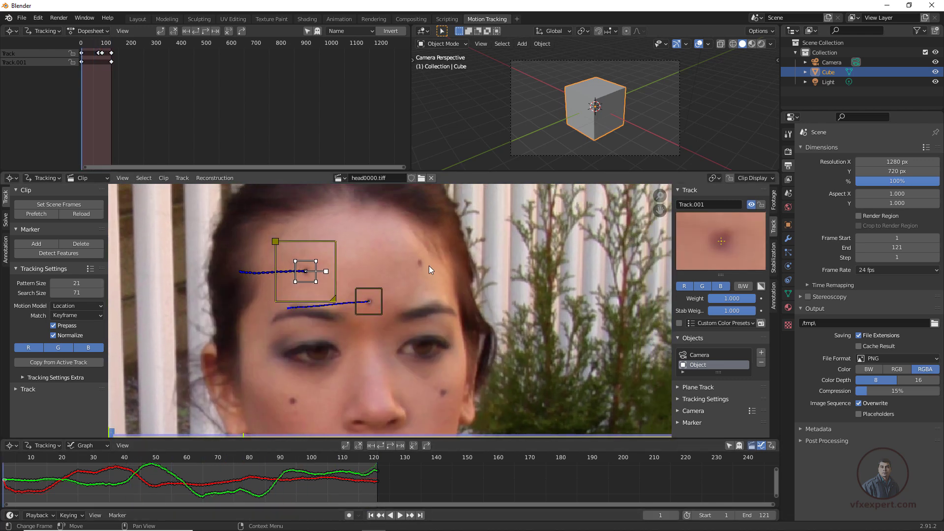
{"action": "left_click", "coordinate": [421, 263], "text": "ctrl"}
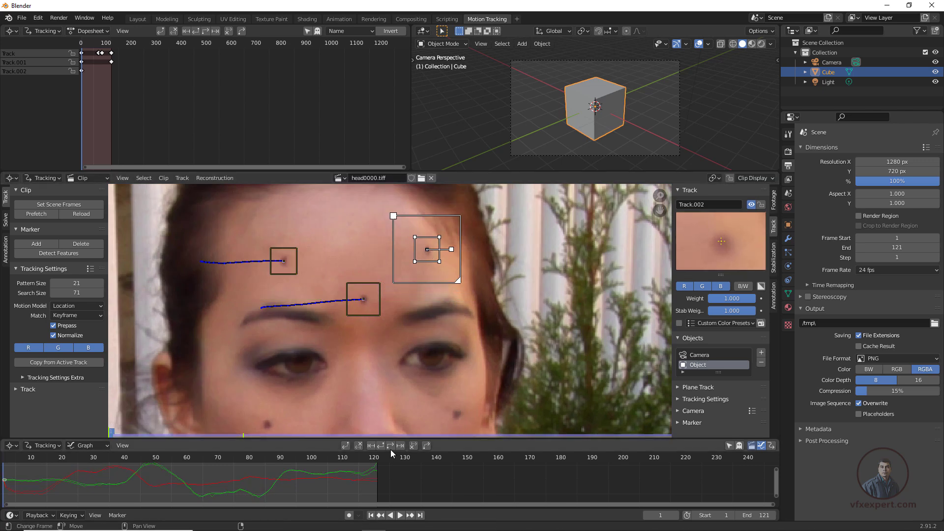
{"action": "key", "text": "ctrl+t"}
Step: Place a fourth marker at frame 1 on the left-hand cheek dot in the footage, resize it, and track it forward
{"action": "left_click", "coordinate": [372, 516]}
{"action": "middle_click_drag", "start_coordinate": [332, 433], "coordinate": [324, 359]}
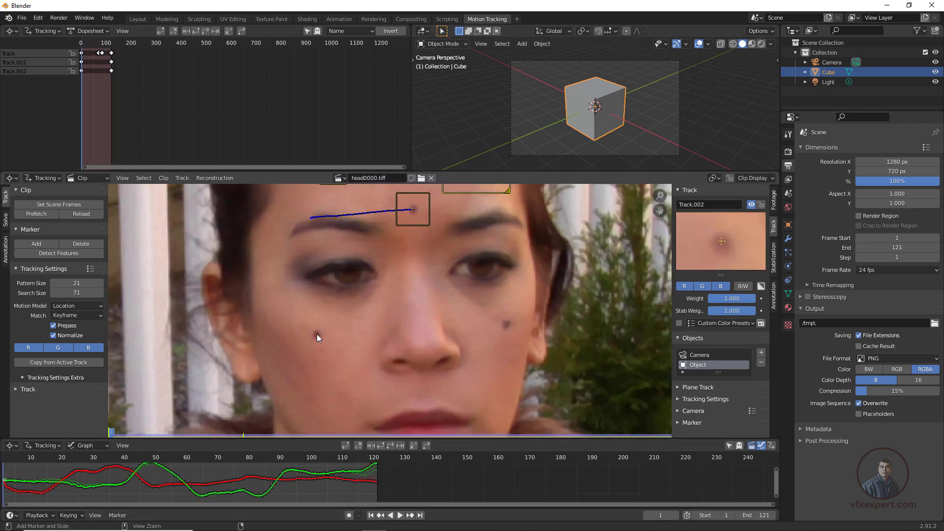
{"action": "left_click", "coordinate": [317, 335], "text": "ctrl"}
{"action": "key", "text": "s"}
{"action": "left_click", "coordinate": [336, 353]}
{"action": "mouse_move", "coordinate": [443, 435]}
{"action": "left_mouse_down"}
{"action": "mouse_move", "coordinate": [613, 435]}
{"action": "mouse_move", "coordinate": [503, 422]}
{"action": "mouse_move", "coordinate": [521, 436]}
{"action": "mouse_move", "coordinate": [458, 435]}
{"action": "left_mouse_up"}
Step: Place a fifth marker at frame 1 on the right-hand cheek dot in the footage, resize it, and track it to frame 121
{"action": "scroll", "coordinate": [492, 467], "scroll_direction": "down", "scroll_amount": 1}
{"action": "middle_click_drag", "start_coordinate": [502, 432], "coordinate": [450, 346]}
{"action": "key", "text": "shift+Left"}
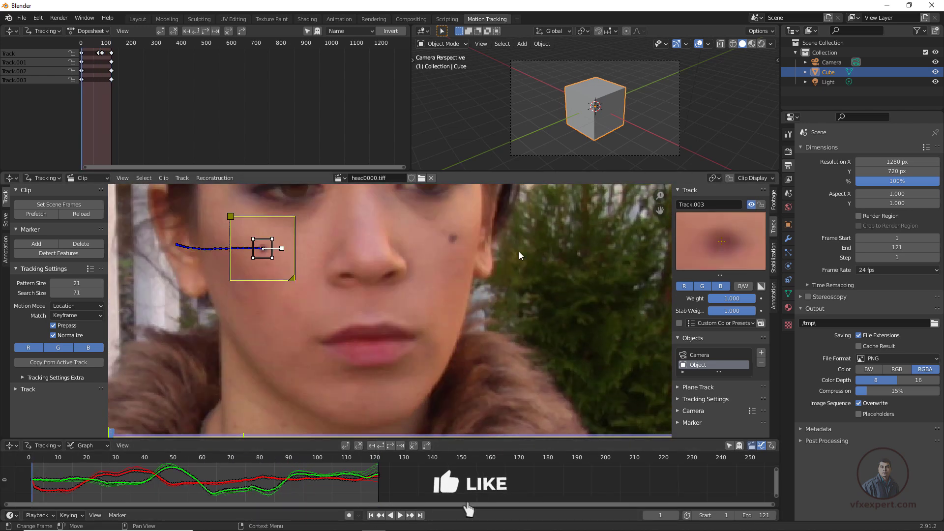
{"action": "middle_click_drag", "start_coordinate": [461, 249], "coordinate": [424, 304]}
{"action": "left_click", "coordinate": [419, 294], "text": "ctrl"}
{"action": "key", "text": "s"}
{"action": "left_click", "coordinate": [422, 295]}
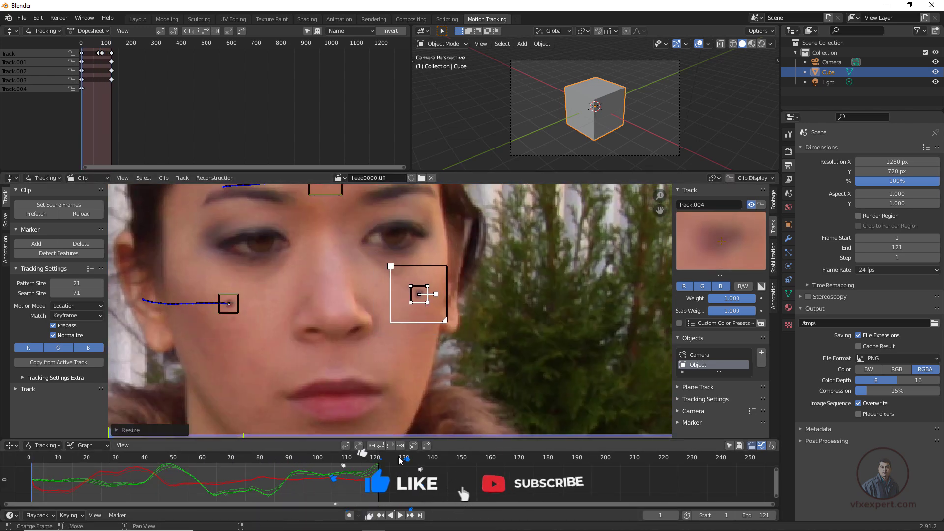
{"action": "key", "text": "ctrl+t"}
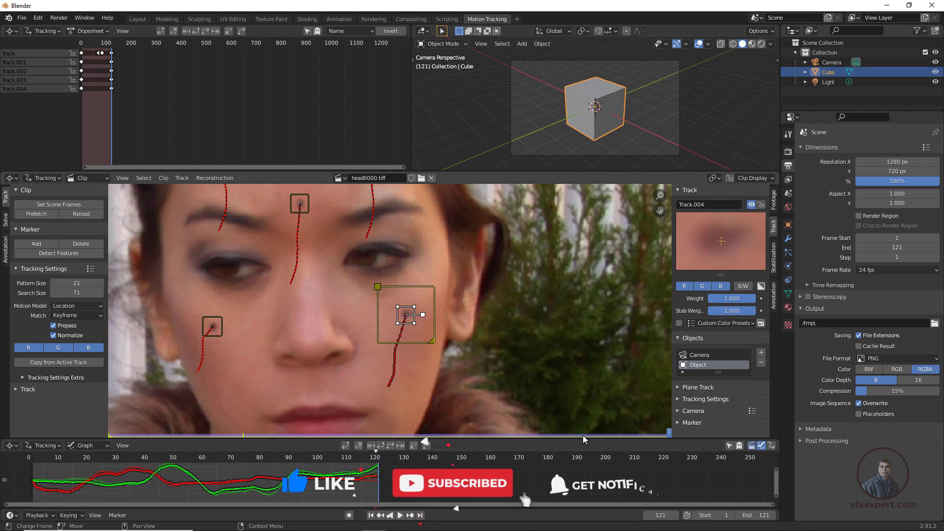
Step: Scrub back through the clip to check how all five facial markers follow their dots, and return to frame 1
{"action": "left_click_drag", "start_coordinate": [583, 435], "coordinate": [448, 417]}
{"action": "scroll", "coordinate": [437, 321], "scroll_direction": "down", "scroll_amount": 4}
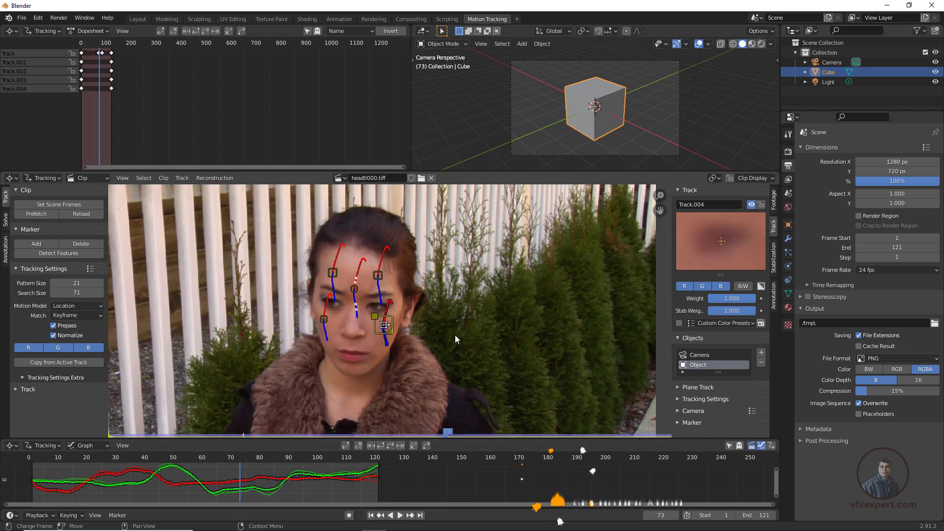
{"action": "left_click", "coordinate": [370, 514]}
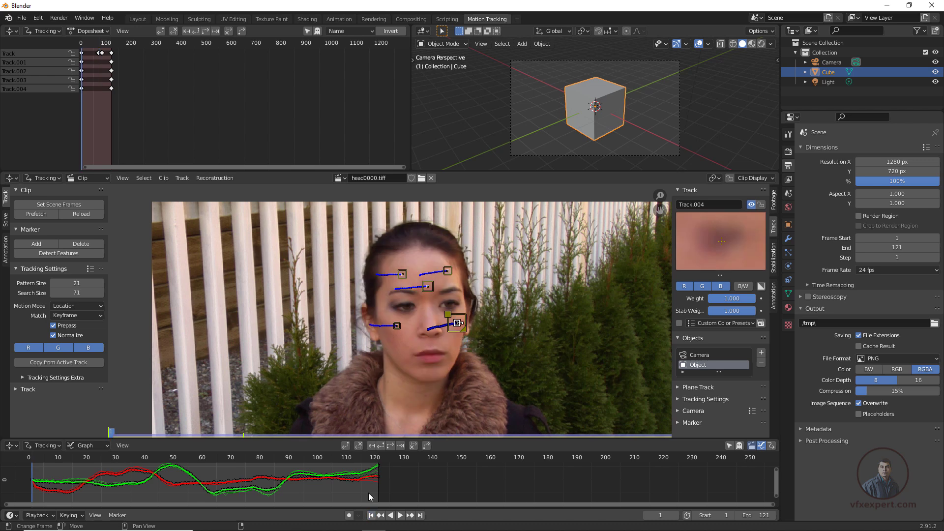
{"action": "scroll", "coordinate": [529, 359], "scroll_direction": "down", "scroll_amount": 1}
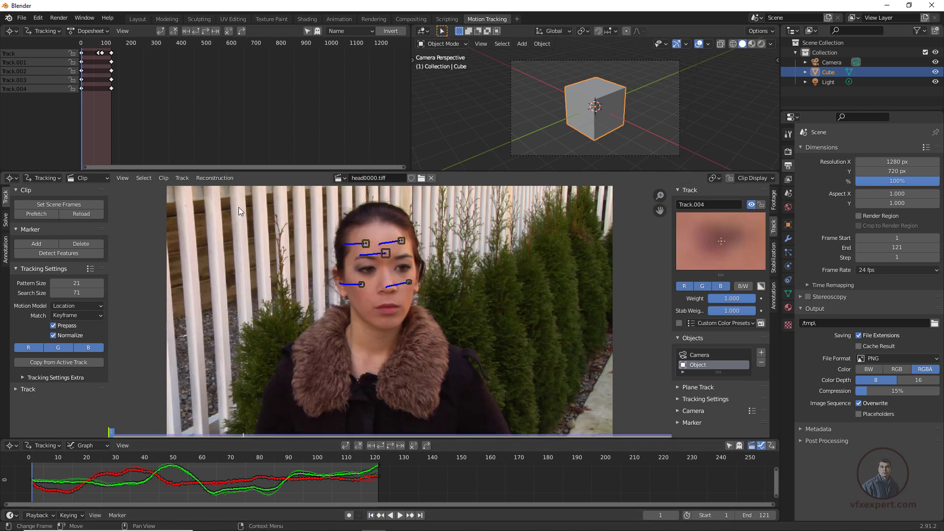
{"action": "scroll", "coordinate": [457, 230], "scroll_direction": "up", "scroll_amount": 3}
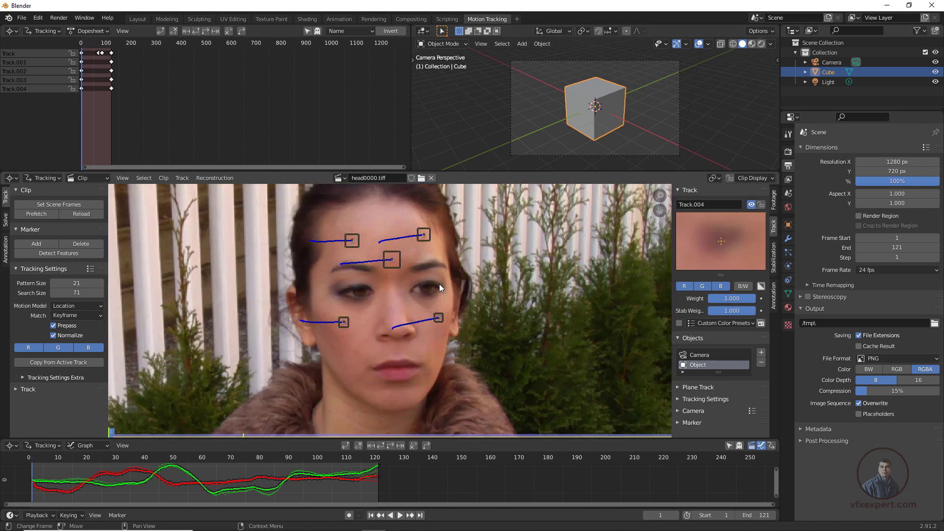
Step: Look over the Solve settings and the Solve Object Motion option, and return to the tracking tools
{"action": "left_click", "coordinate": [5, 222]}
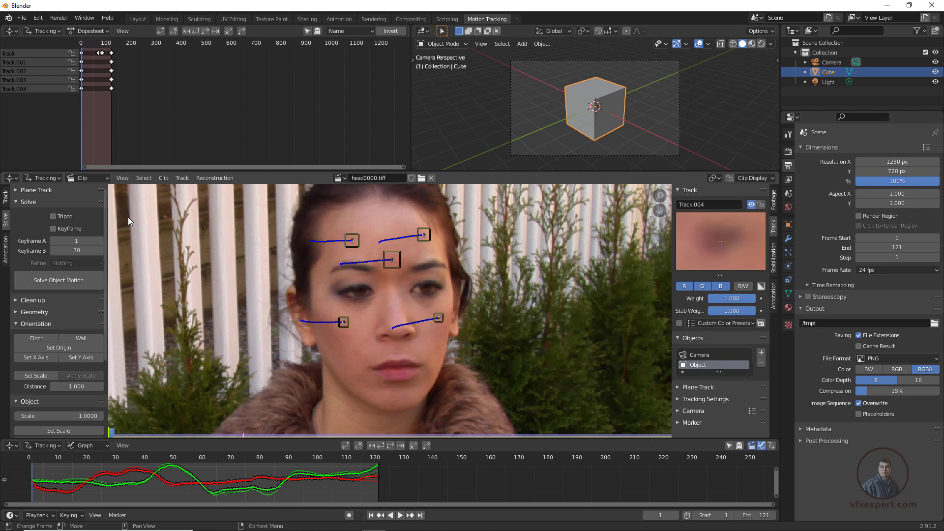
{"action": "left_click", "coordinate": [72, 282]}
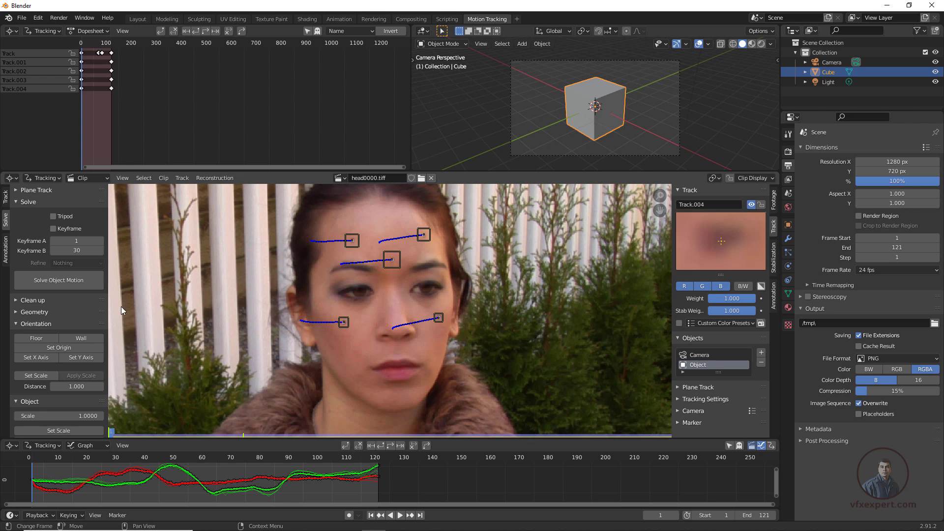
{"action": "left_click", "coordinate": [6, 200]}
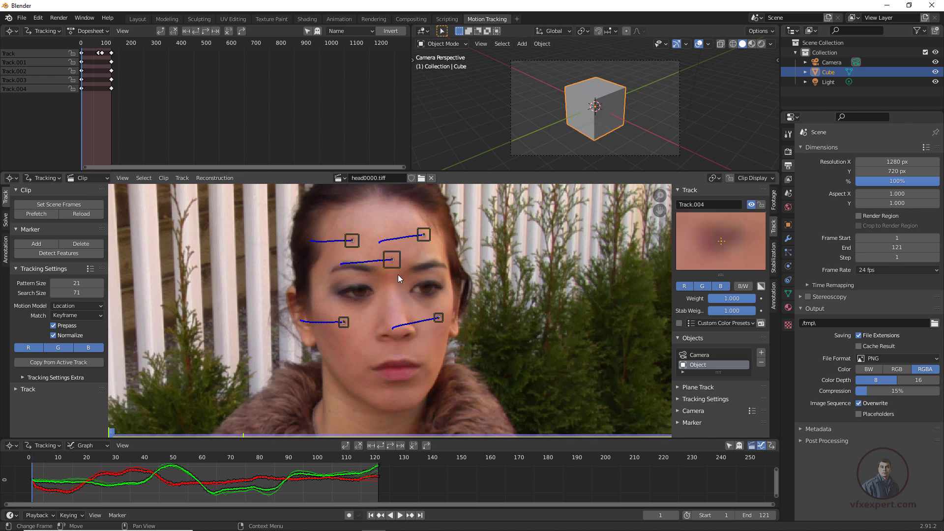
Step: Return to frame 1 and save the project as blender_objecttrack.blend in the Blendr Object Tracking folder
{"action": "left_click", "coordinate": [372, 515]}
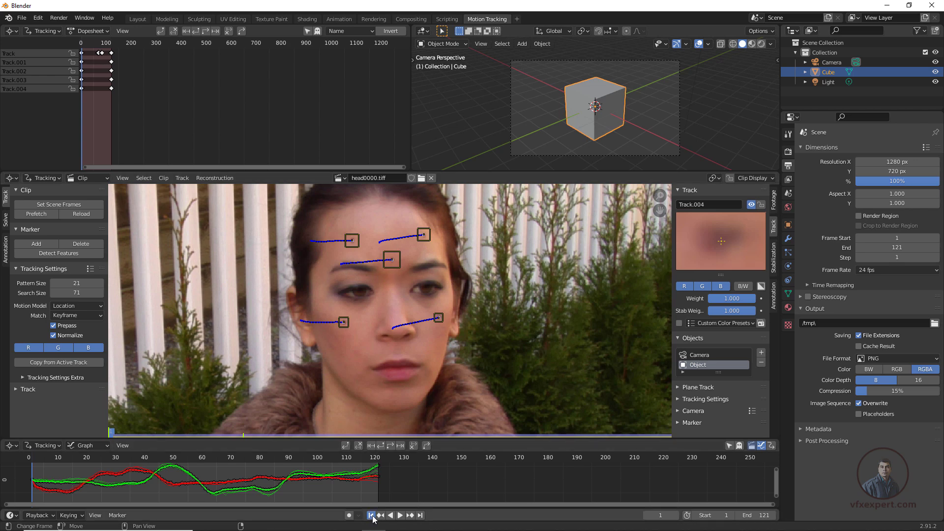
{"action": "scroll", "coordinate": [433, 299], "scroll_direction": "up", "scroll_amount": 1}
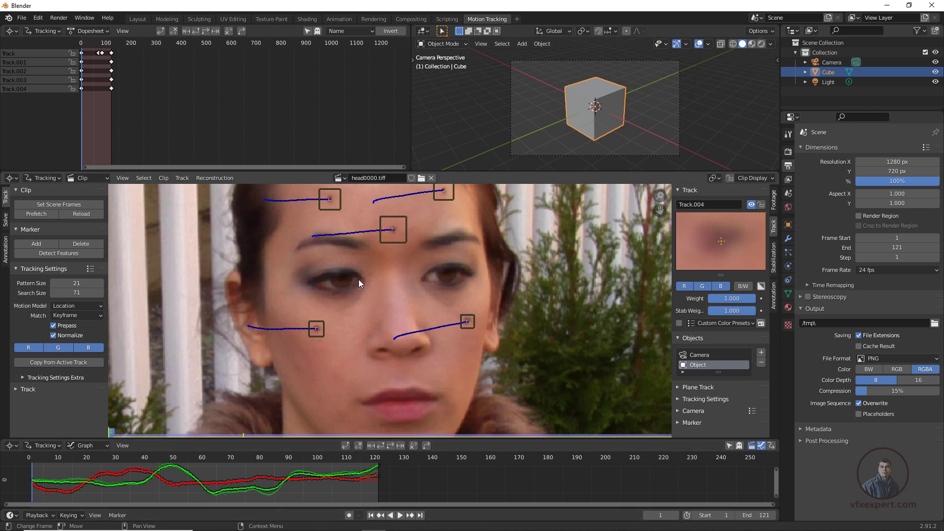
{"action": "left_click", "coordinate": [22, 20]}
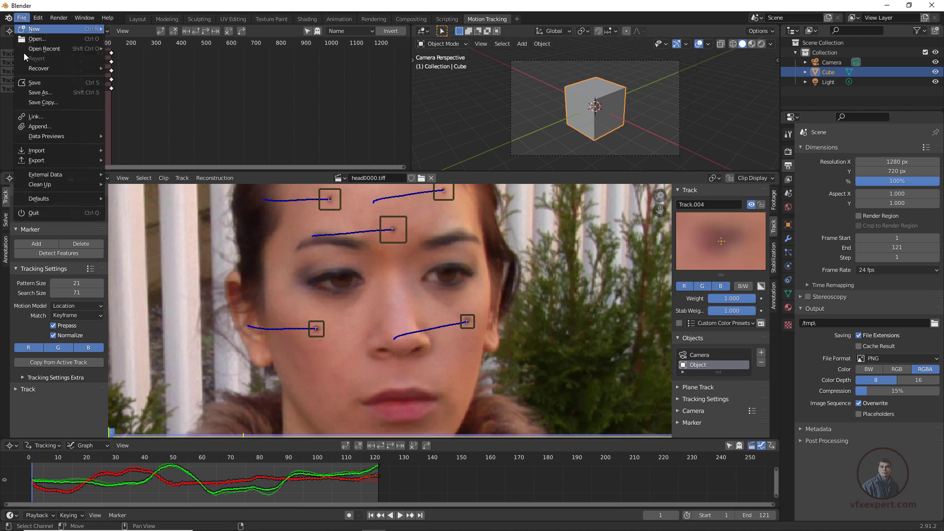
{"action": "left_click", "coordinate": [35, 88]}
{"action": "left_click", "coordinate": [388, 423]}
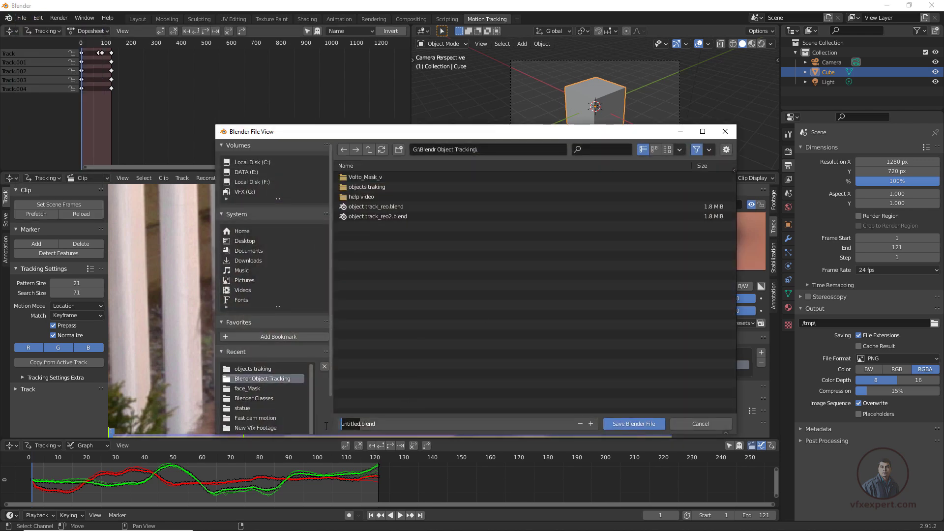
{"action": "type", "text": "blender_objecttrack"}
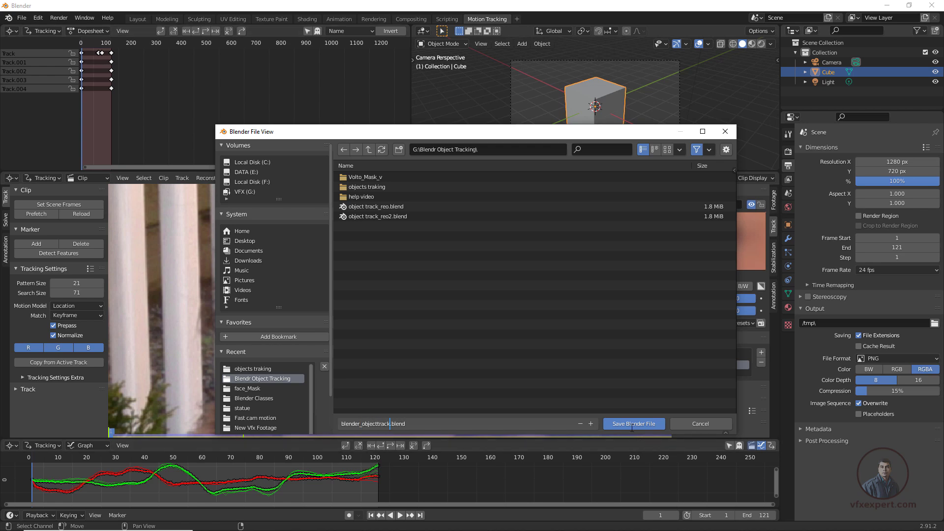
{"action": "left_click", "coordinate": [632, 425]}
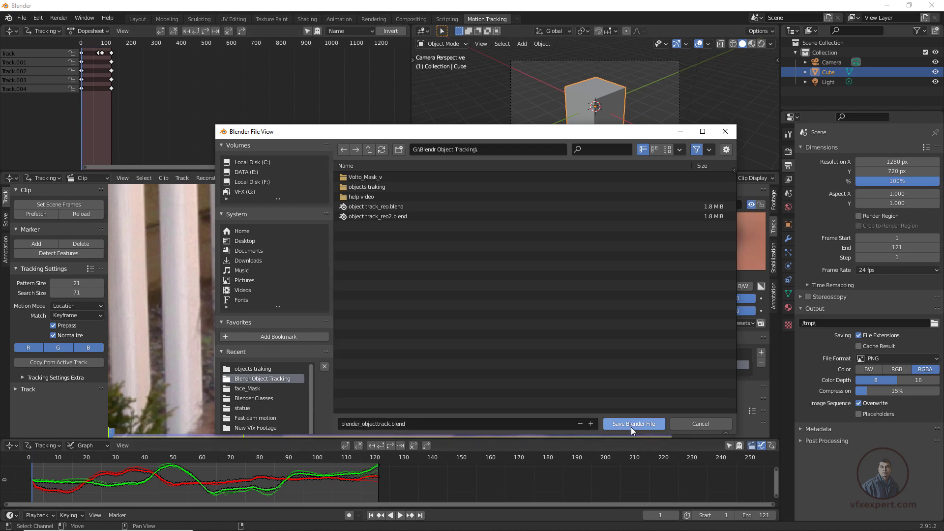
{"action": "left_click", "coordinate": [630, 426]}
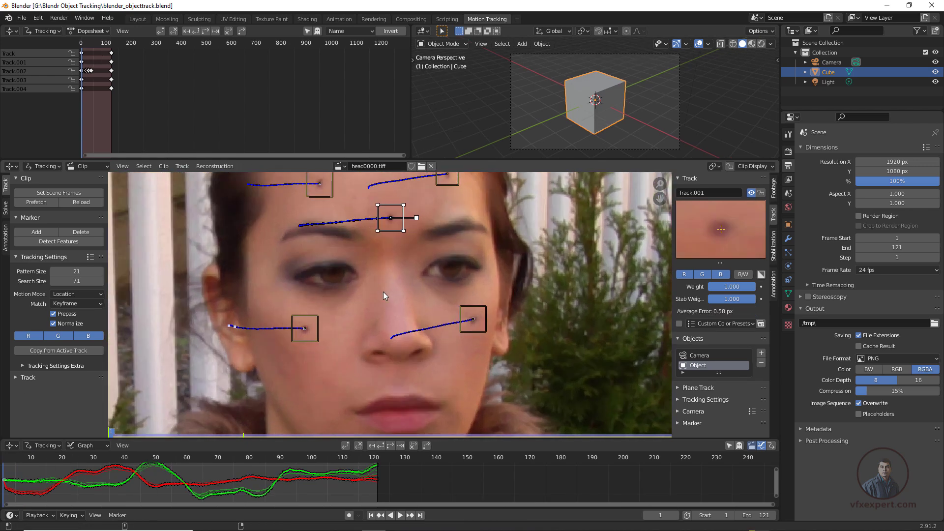
Step: Place a sixth marker at frame 1 on the inner corner of the left-hand eye, track it to the clip's end, and scrub back
{"action": "left_click", "coordinate": [389, 297]}
{"action": "left_click", "coordinate": [355, 274], "text": "ctrl"}
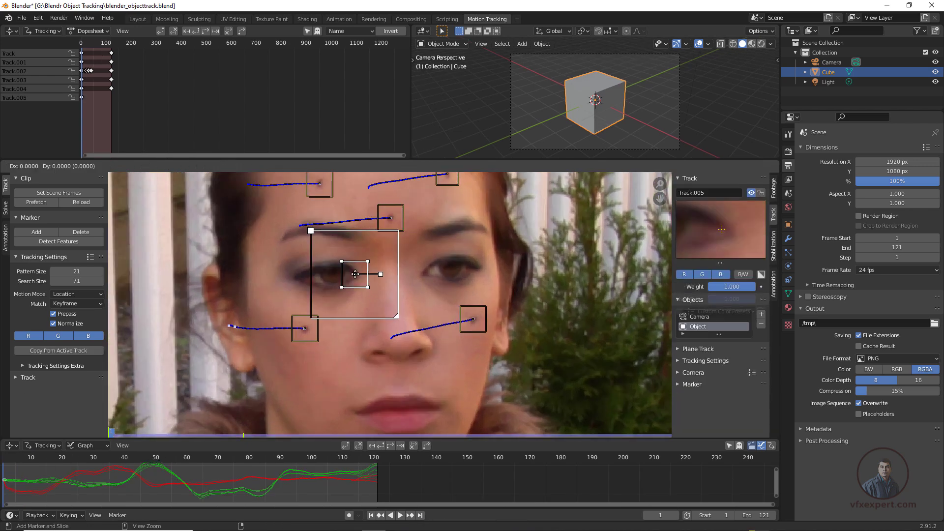
{"action": "left_click", "coordinate": [399, 447]}
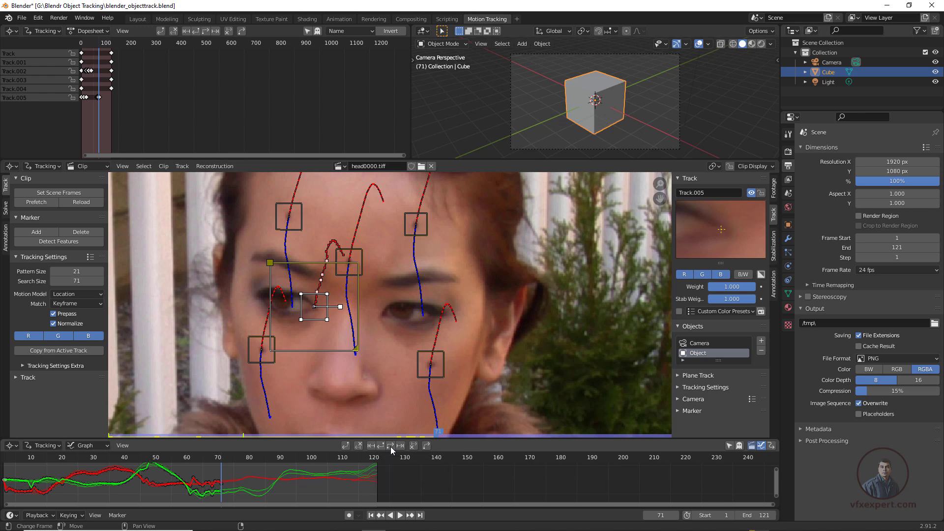
{"action": "left_click", "coordinate": [589, 435]}
{"action": "left_click_drag", "start_coordinate": [589, 435], "coordinate": [279, 462]}
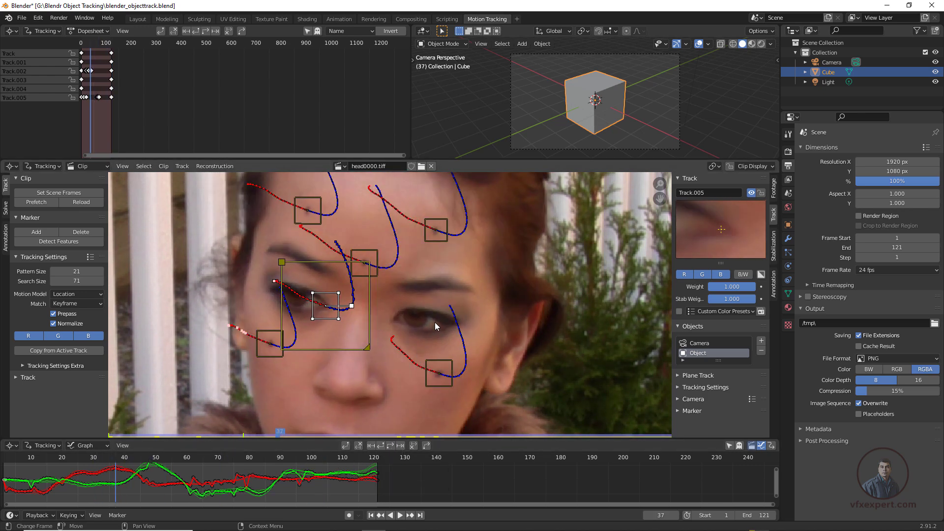
Step: Add frame 1 markers on the right-hand eye's inner corner and the right-hand nostril, shrinking the nostril one, and track both to frame 121
{"action": "scroll", "coordinate": [436, 326], "scroll_direction": "down", "scroll_amount": 2}
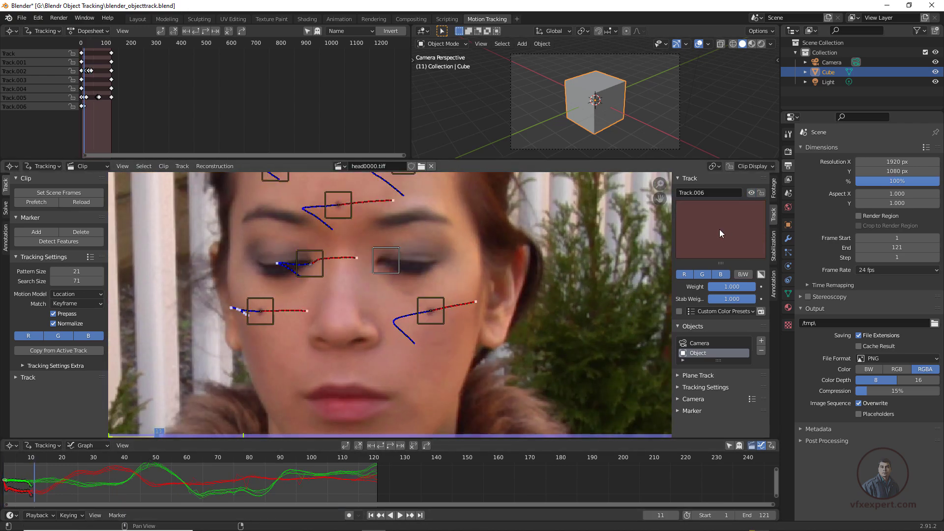
{"action": "mouse_move", "coordinate": [399, 434]}
{"action": "left_mouse_down"}
{"action": "mouse_move", "coordinate": [400, 447]}
{"action": "mouse_move", "coordinate": [109, 435]}
{"action": "left_mouse_up"}
{"action": "left_click", "coordinate": [416, 306], "text": "ctrl"}
{"action": "key", "text": "ctrl+t"}
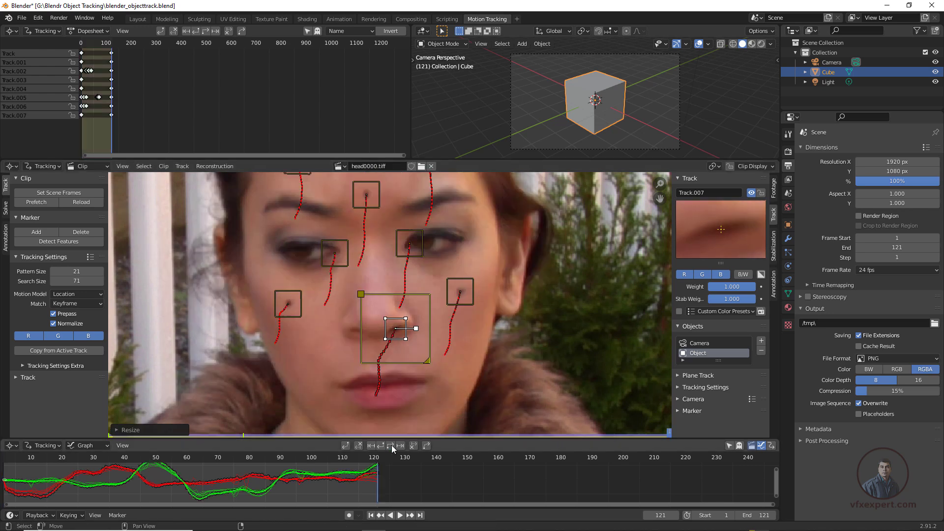
Step: Place a marker on the lips at frame 1 and widen its pattern area into a rectangle covering most of the mouth
{"action": "key", "text": "shift+Left"}
{"action": "middle_click_drag", "start_coordinate": [439, 323], "coordinate": [410, 332], "text": "ctrl"}
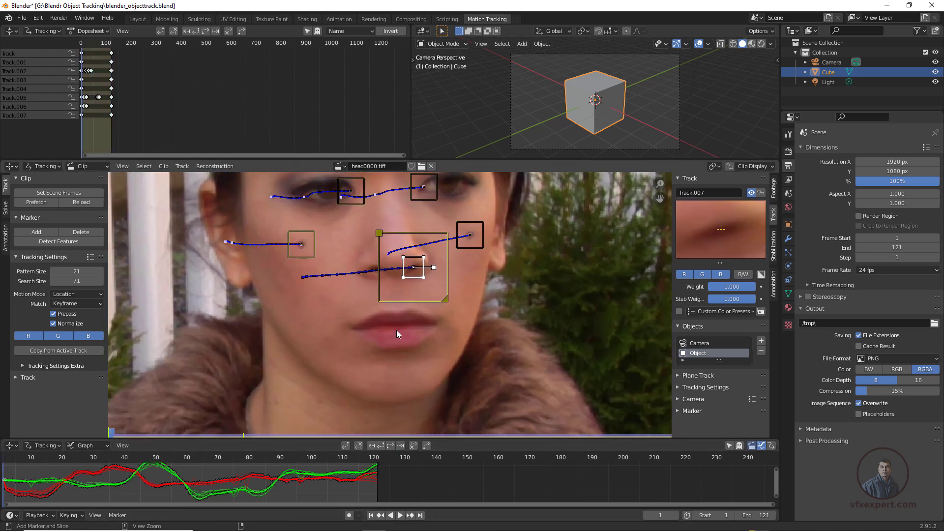
{"action": "left_click", "coordinate": [397, 325], "text": "ctrl"}
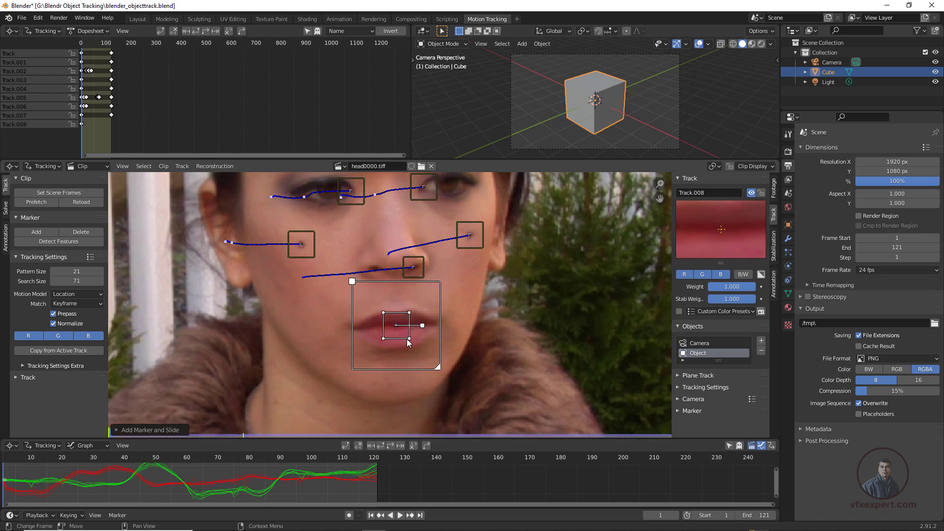
{"action": "mouse_move", "coordinate": [410, 339]}
{"action": "left_mouse_down"}
{"action": "mouse_move", "coordinate": [427, 337]}
{"action": "mouse_move", "coordinate": [424, 311]}
{"action": "mouse_move", "coordinate": [372, 313]}
{"action": "mouse_move", "coordinate": [372, 340]}
{"action": "mouse_move", "coordinate": [427, 343]}
{"action": "left_mouse_up"}
{"action": "left_click_drag", "start_coordinate": [424, 312], "coordinate": [427, 311]}
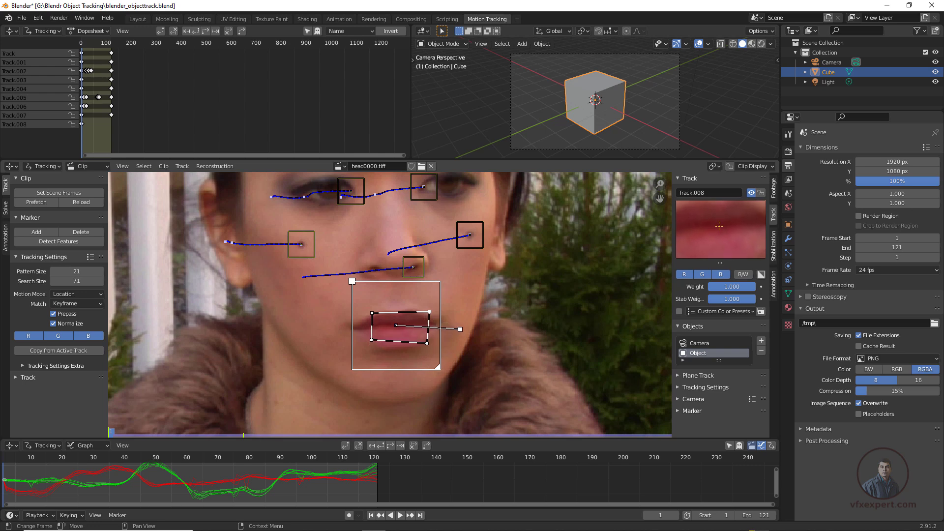
{"action": "left_click_drag", "start_coordinate": [427, 343], "coordinate": [428, 341]}
{"action": "left_click_drag", "start_coordinate": [371, 340], "coordinate": [373, 310]}
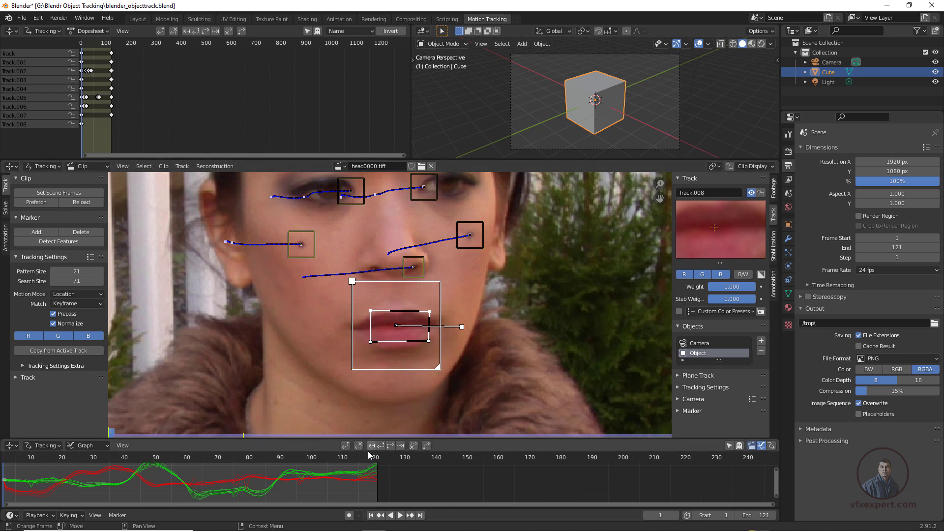
Step: Track the mouth marker forward, step back to frame 22, and continue tracking it in stages to frame 121
{"action": "left_click", "coordinate": [393, 448]}
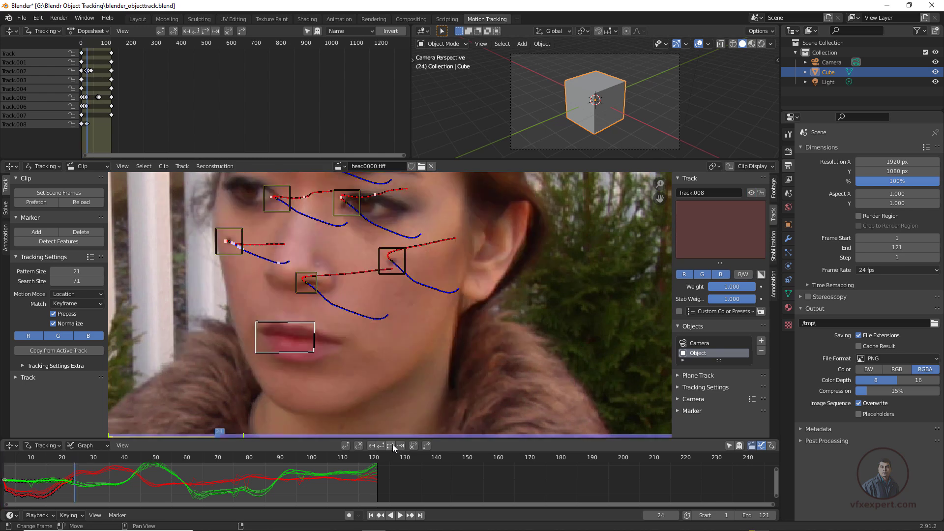
{"action": "left_click_drag", "start_coordinate": [224, 433], "coordinate": [212, 432]}
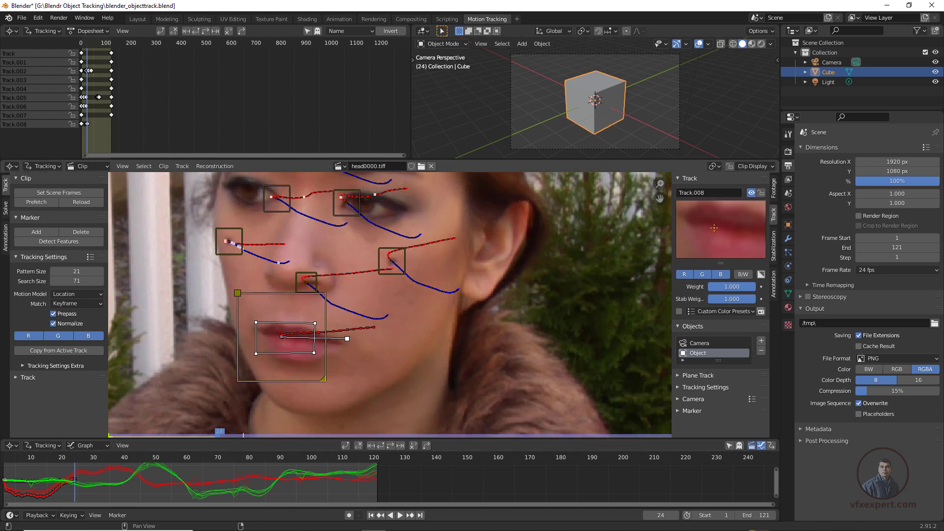
{"action": "left_click", "coordinate": [174, 437]}
{"action": "left_click", "coordinate": [401, 445]}
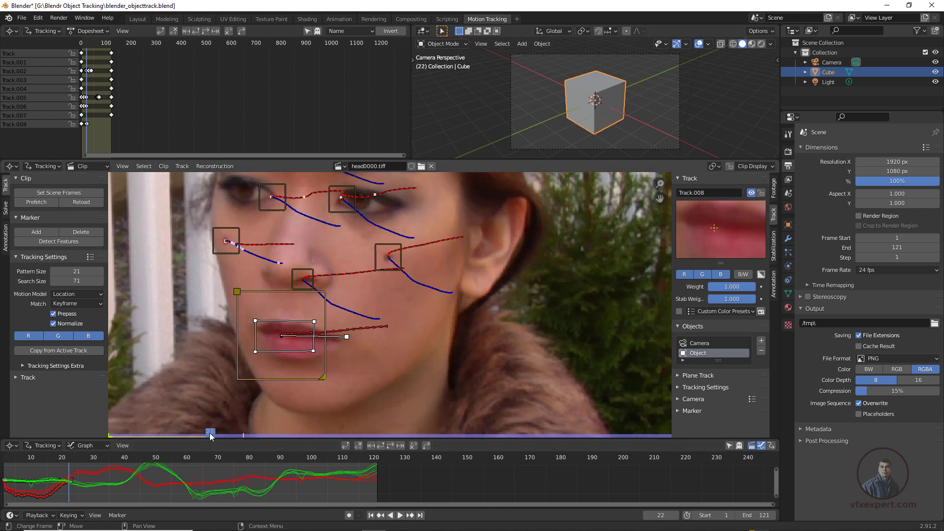
{"action": "left_click", "coordinate": [401, 445]}
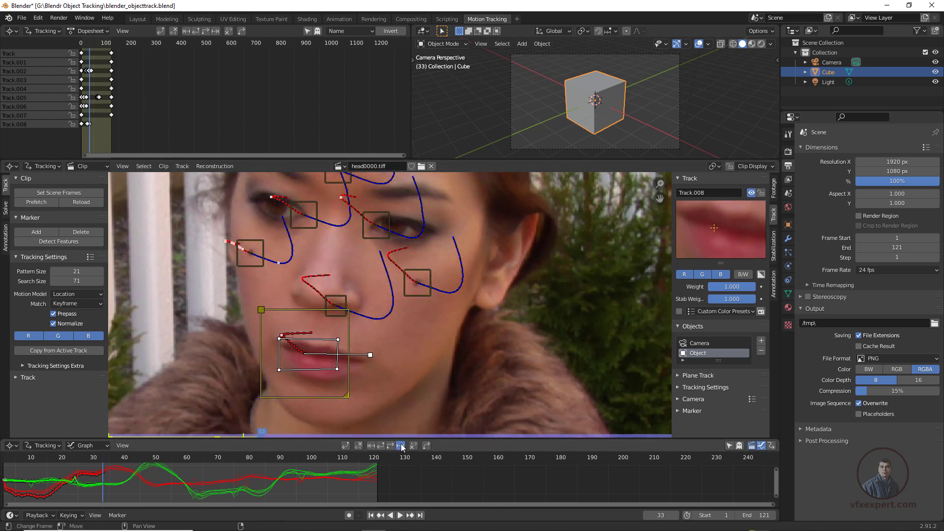
{"action": "left_click", "coordinate": [400, 445]}
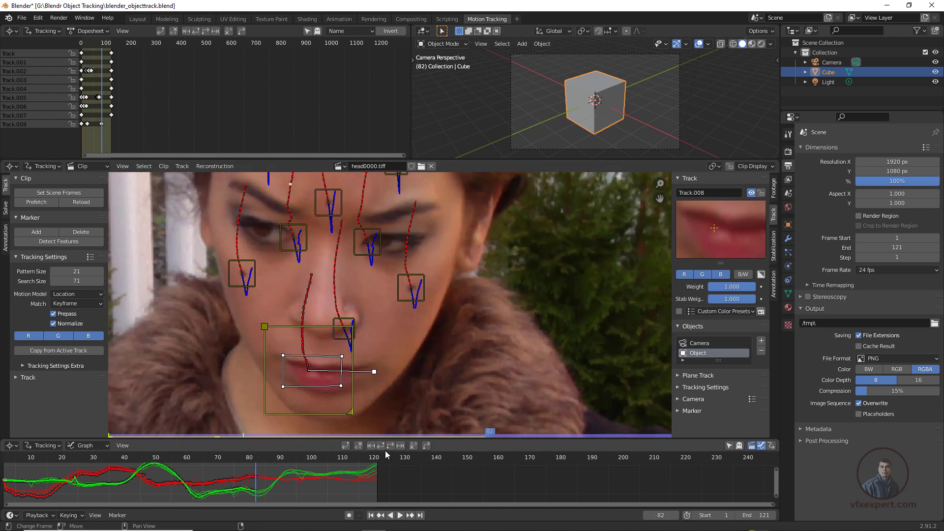
{"action": "left_click", "coordinate": [401, 445]}
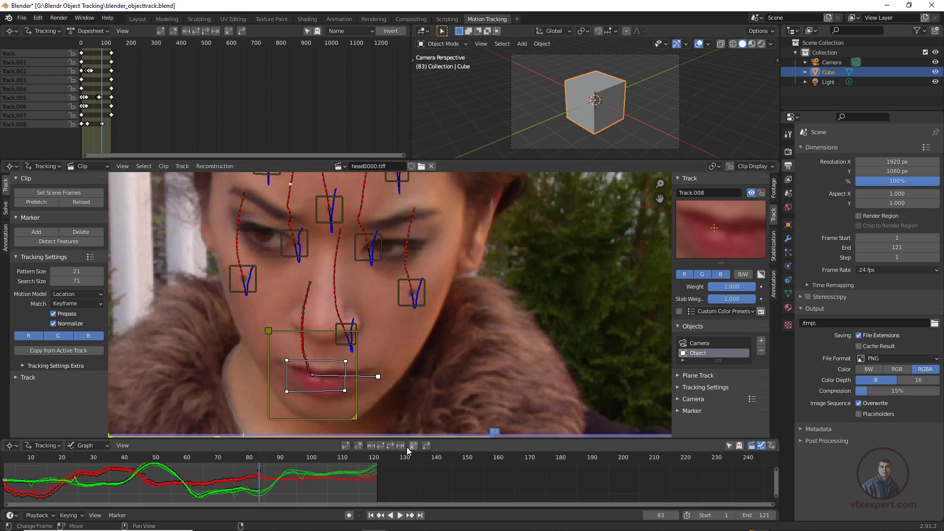
Step: Scrub through the clip to check how all the facial markers follow, return to frame 1, and select the right-hand eye marker
{"action": "mouse_move", "coordinate": [558, 434]}
{"action": "left_mouse_down"}
{"action": "mouse_move", "coordinate": [424, 447]}
{"action": "mouse_move", "coordinate": [289, 435]}
{"action": "left_mouse_up"}
{"action": "scroll", "coordinate": [467, 362], "scroll_direction": "down", "scroll_amount": 5}
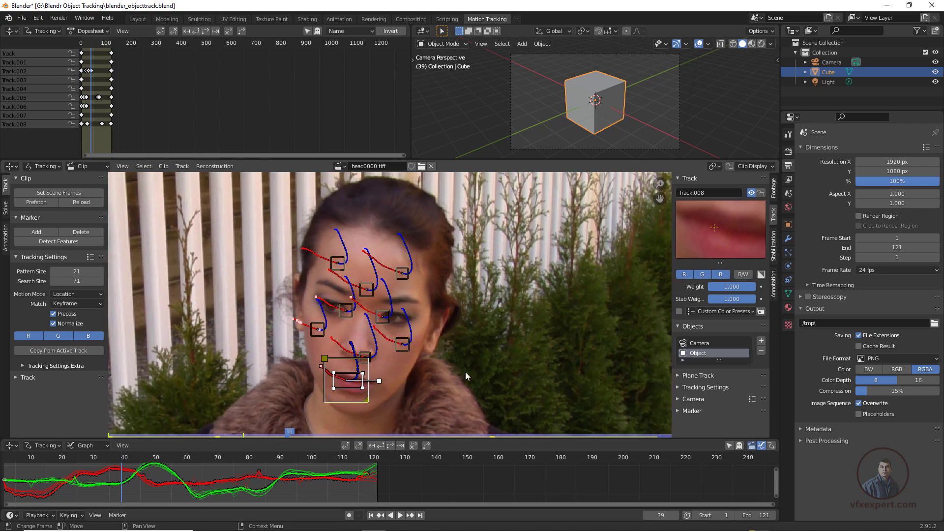
{"action": "left_click", "coordinate": [282, 434]}
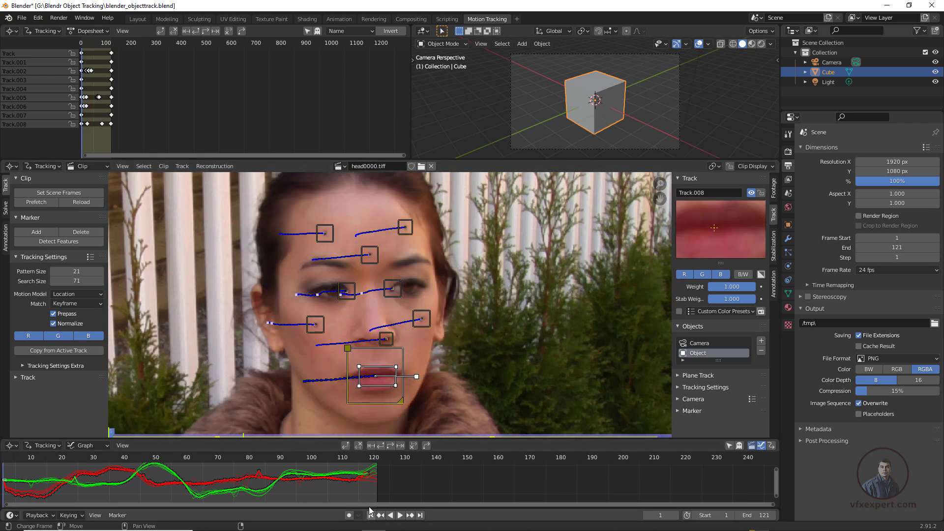
{"action": "mouse_move", "coordinate": [283, 433]}
{"action": "left_mouse_down"}
{"action": "mouse_move", "coordinate": [131, 433]}
{"action": "mouse_move", "coordinate": [143, 433]}
{"action": "left_mouse_up"}
{"action": "left_click", "coordinate": [280, 433]}
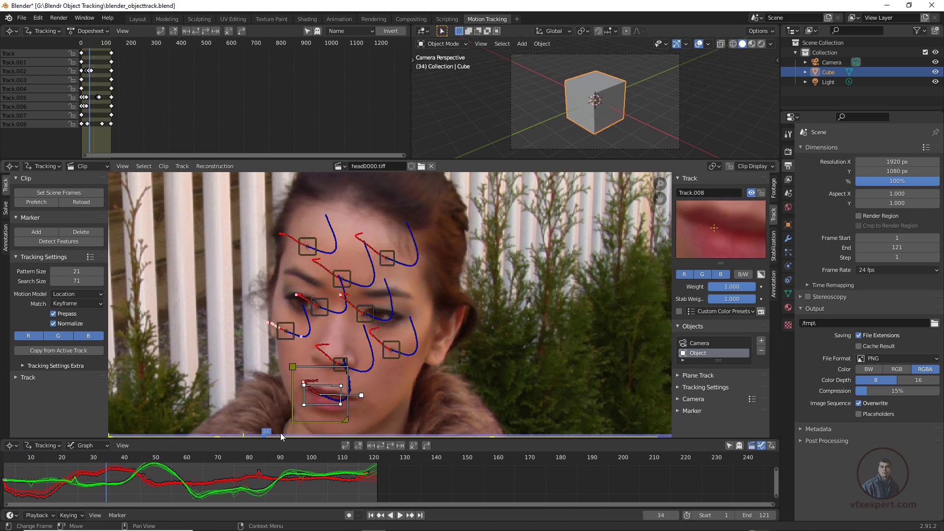
{"action": "left_click", "coordinate": [371, 515]}
{"action": "left_click", "coordinate": [392, 289]}
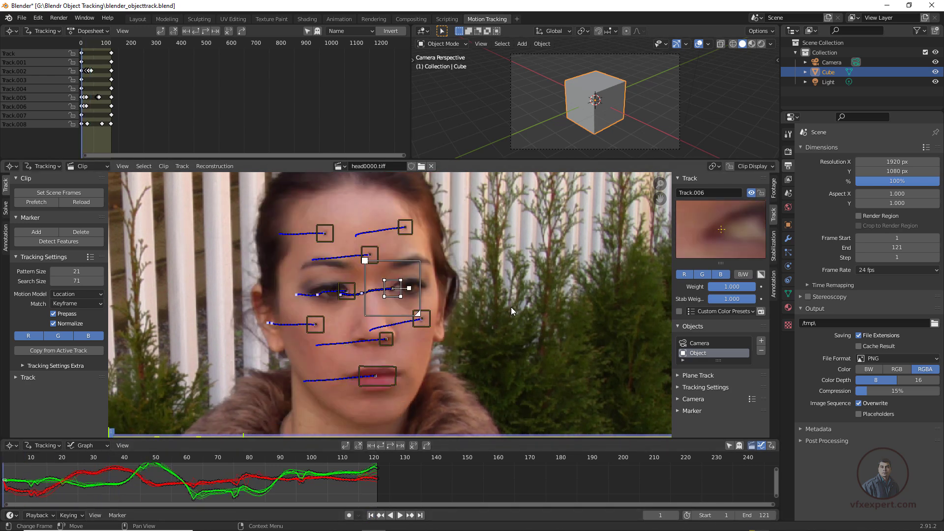
Step: Save a new version of the project as blender_objecttrack_01.blend in the same folder
{"action": "left_click", "coordinate": [23, 19]}
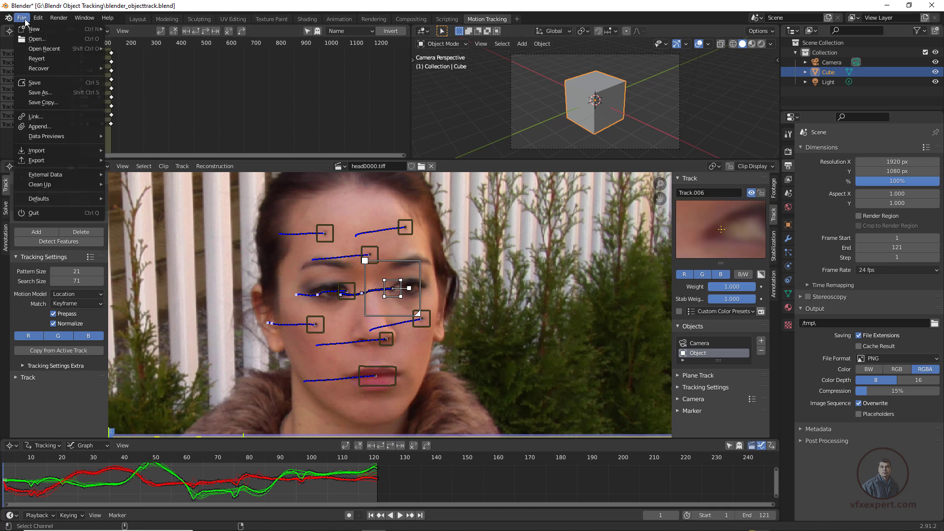
{"action": "left_click", "coordinate": [39, 93]}
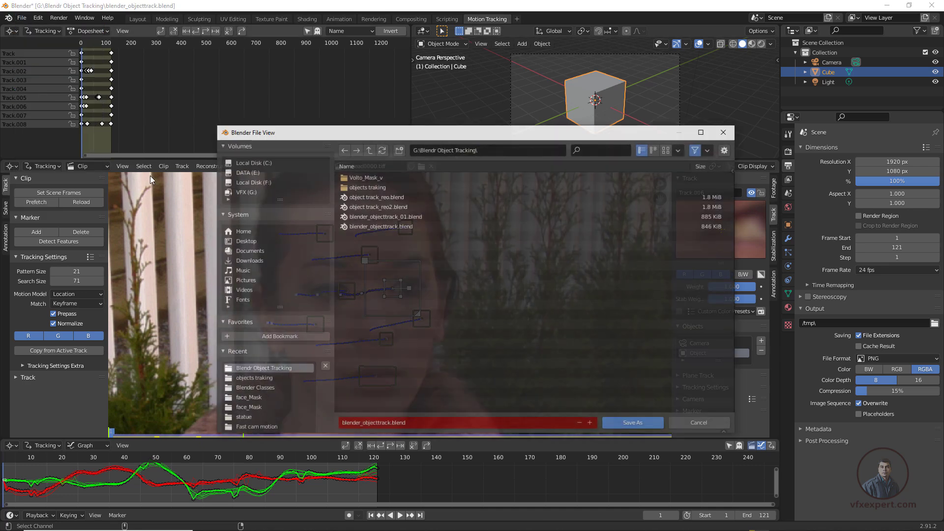
{"action": "left_click", "coordinate": [391, 426]}
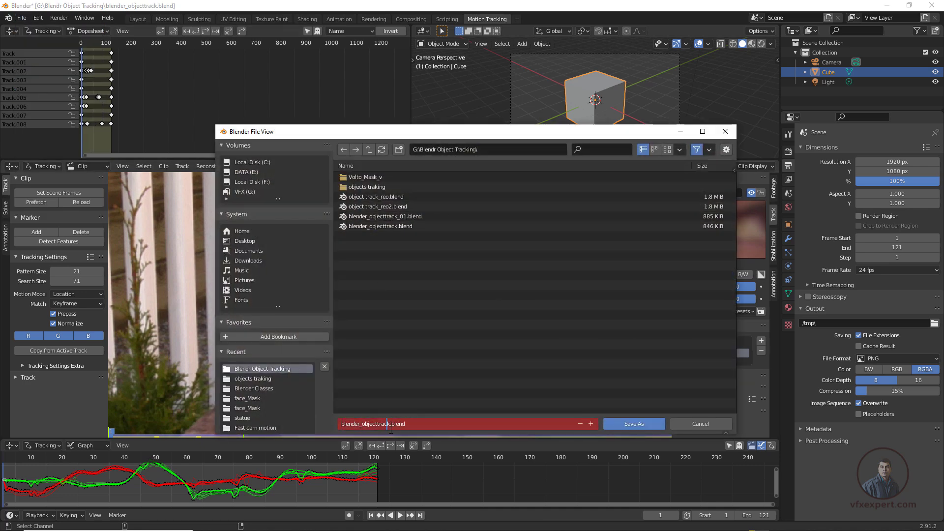
{"action": "type", "text": "_01"}
{"action": "left_click", "coordinate": [644, 424]}
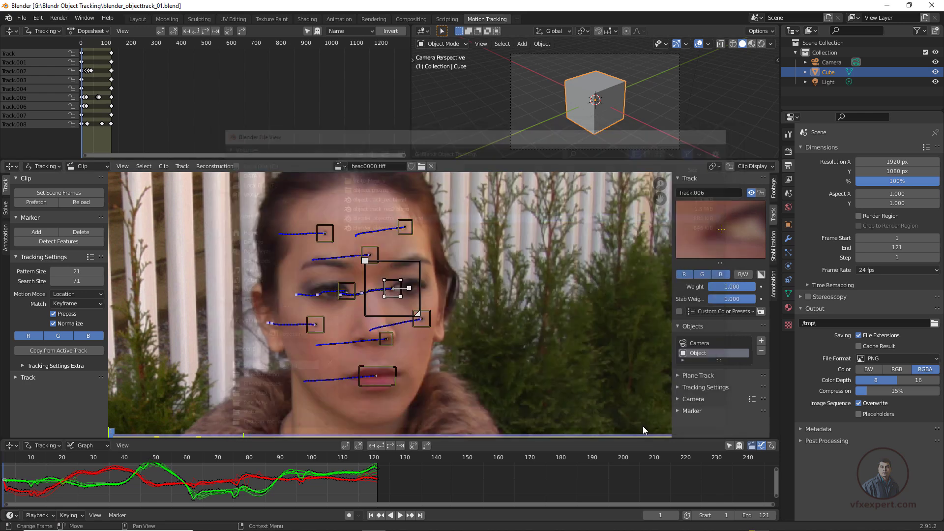
Step: Select the right-hand cheek marker and solve the object motion from the tracked facial markers
{"action": "left_click", "coordinate": [423, 320]}
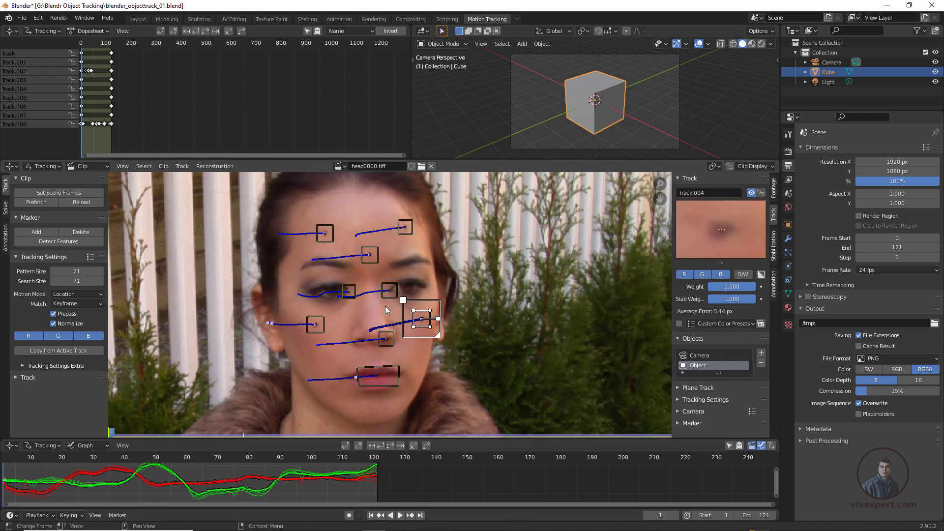
{"action": "left_click", "coordinate": [6, 209]}
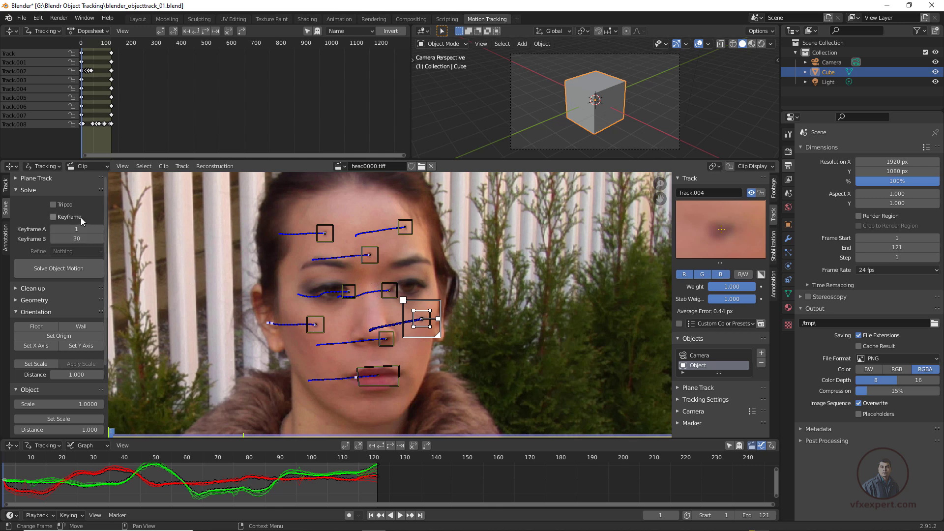
{"action": "scroll", "coordinate": [363, 306], "scroll_direction": "down", "scroll_amount": 3}
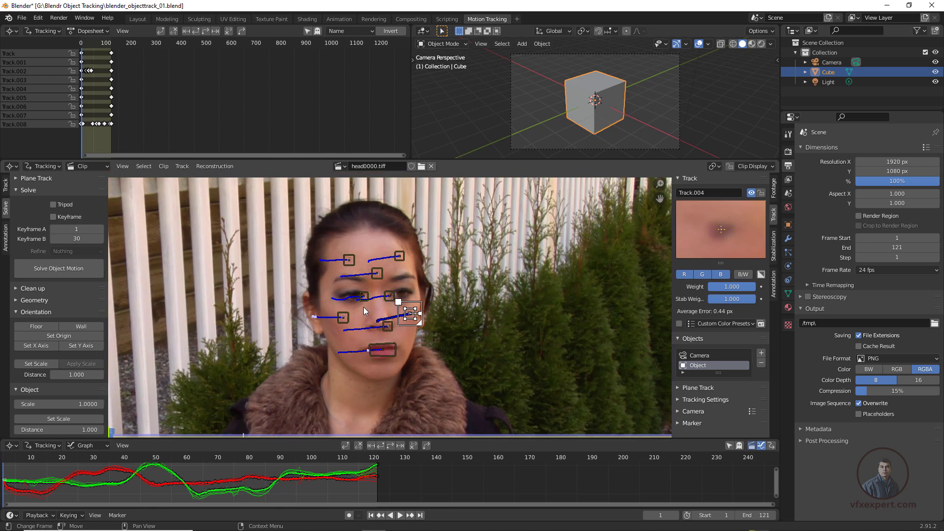
{"action": "scroll", "coordinate": [373, 332], "scroll_direction": "up", "scroll_amount": 2}
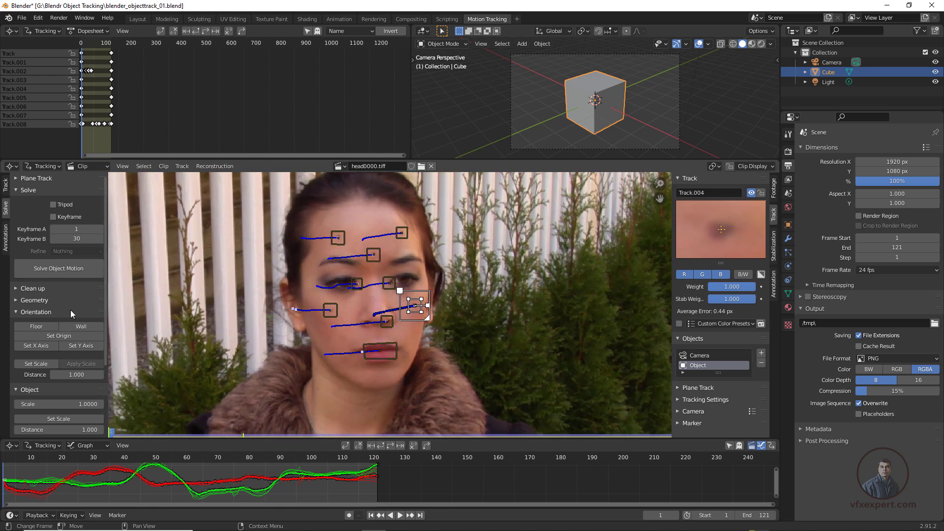
{"action": "left_click", "coordinate": [69, 270]}
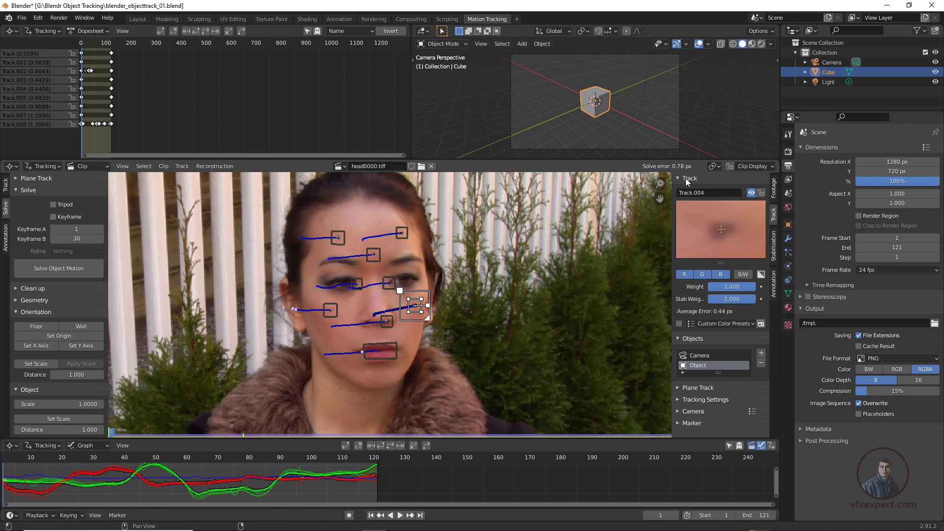
Step: Scrub the clip to frame 48 and examine the facial markers' motion paths and their tracking curves
{"action": "left_click", "coordinate": [568, 274]}
{"action": "middle_click_drag", "start_coordinate": [617, 408], "coordinate": [569, 428]}
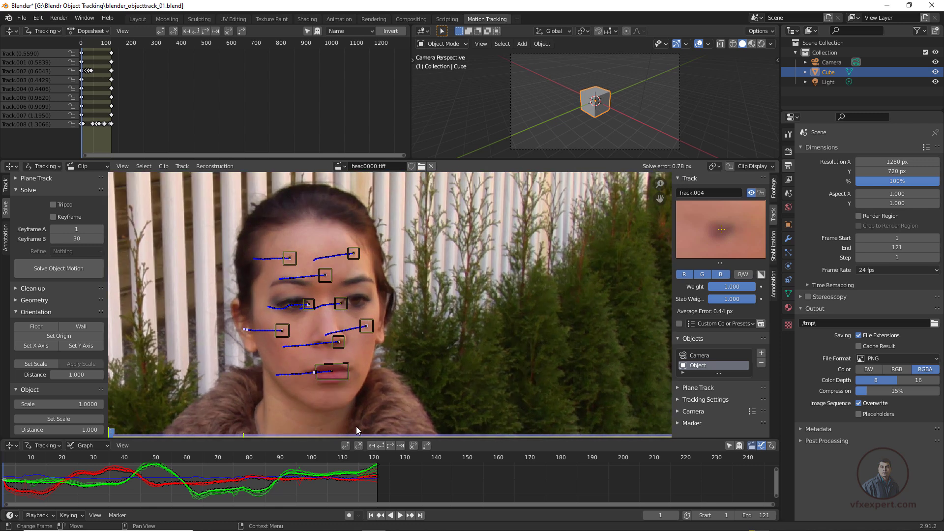
{"action": "mouse_move", "coordinate": [343, 435]}
{"action": "left_mouse_down"}
{"action": "mouse_move", "coordinate": [201, 442]}
{"action": "mouse_move", "coordinate": [432, 418]}
{"action": "mouse_move", "coordinate": [329, 424]}
{"action": "left_mouse_up"}
{"action": "middle_click_drag", "start_coordinate": [284, 335], "coordinate": [385, 316]}
{"action": "scroll", "coordinate": [381, 318], "scroll_direction": "up", "scroll_amount": 1}
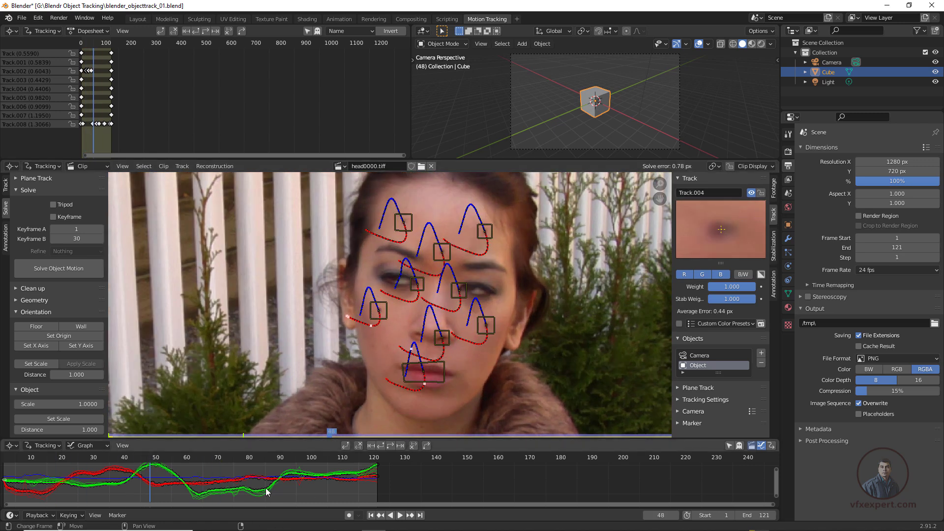
{"action": "scroll", "coordinate": [490, 251], "scroll_direction": "up", "scroll_amount": 1}
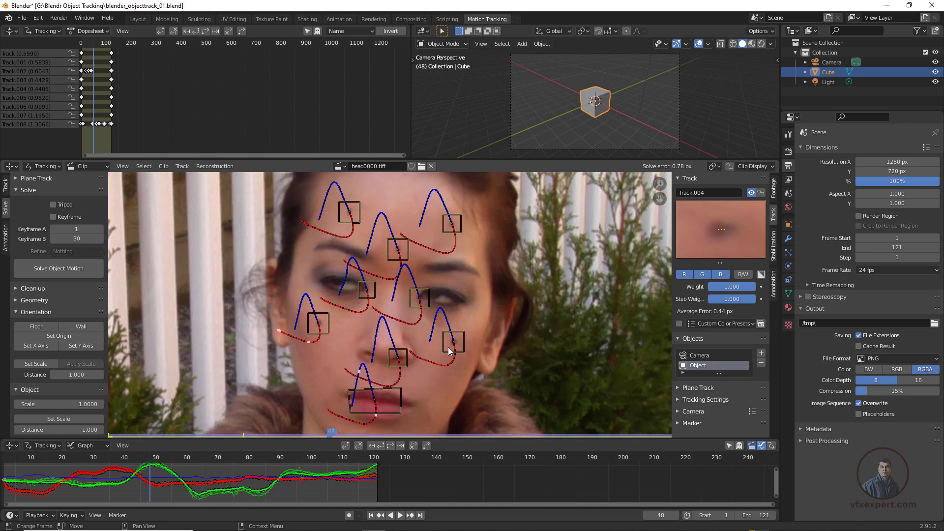
{"action": "middle_click_drag", "start_coordinate": [231, 480], "coordinate": [335, 480]}
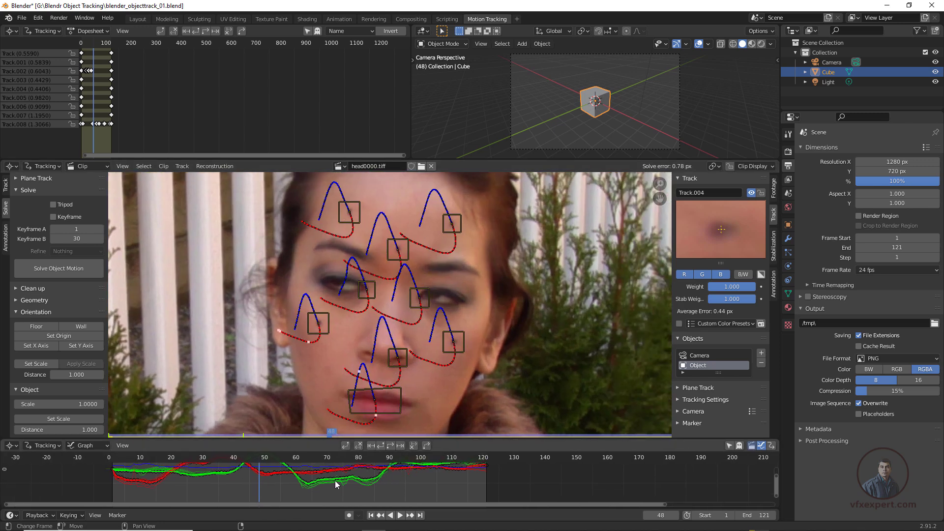
{"action": "scroll", "coordinate": [344, 477], "scroll_direction": "up", "scroll_amount": 1}
{"action": "scroll", "coordinate": [344, 477], "scroll_direction": "up", "scroll_amount": 1}
{"action": "scroll", "coordinate": [459, 298], "scroll_direction": "down", "scroll_amount": 2}
{"action": "scroll", "coordinate": [432, 295], "scroll_direction": "up", "scroll_amount": 1}
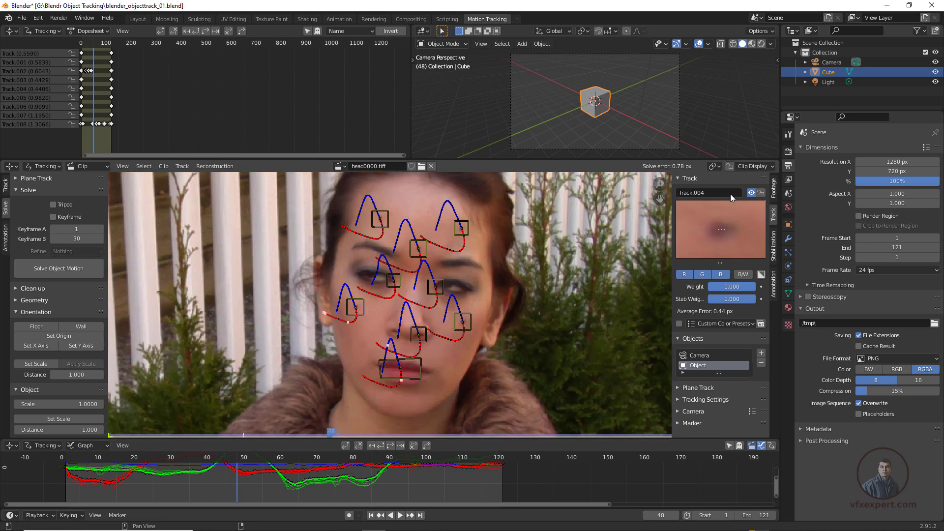
Step: Select the mouth, nose, eye and cheek markers in turn to compare their average errors, ending on the right-hand cheek marker
{"action": "left_click", "coordinate": [764, 168]}
{"action": "scroll", "coordinate": [464, 322], "scroll_direction": "up", "scroll_amount": 2}
{"action": "middle_click_drag", "start_coordinate": [464, 322], "coordinate": [467, 279]}
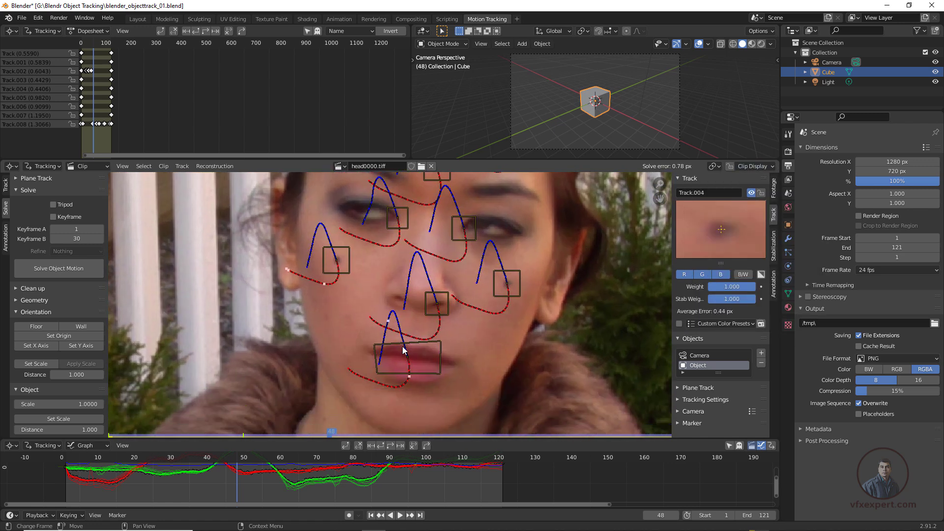
{"action": "left_click", "coordinate": [403, 350]}
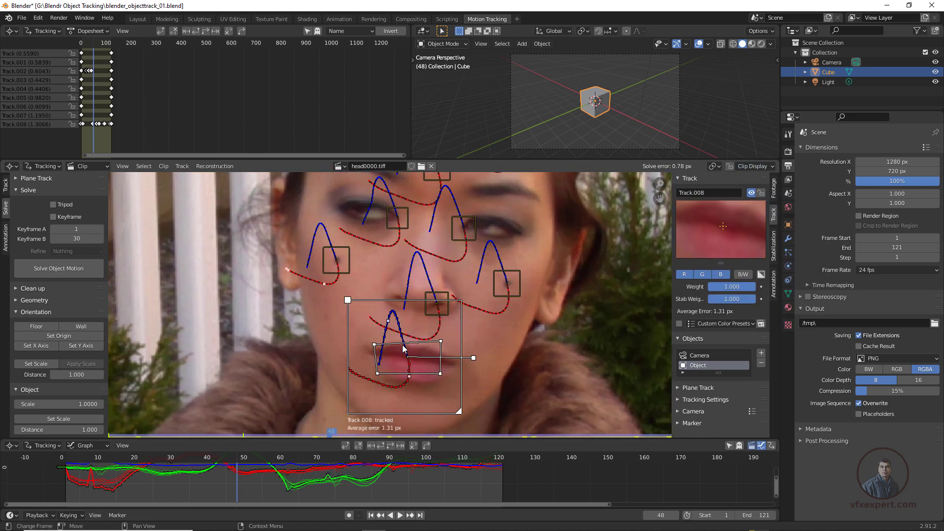
{"action": "scroll", "coordinate": [432, 374], "scroll_direction": "up", "scroll_amount": 1}
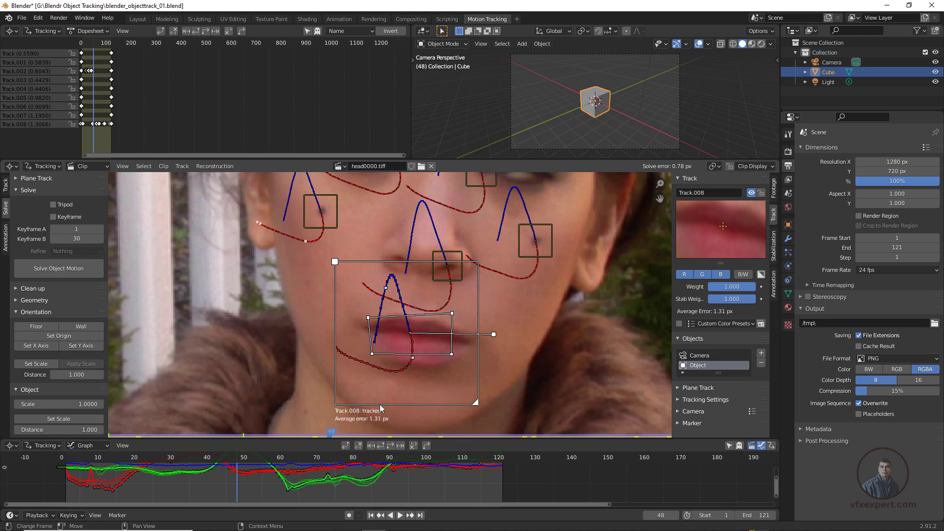
{"action": "scroll", "coordinate": [376, 423], "scroll_direction": "down", "scroll_amount": 1}
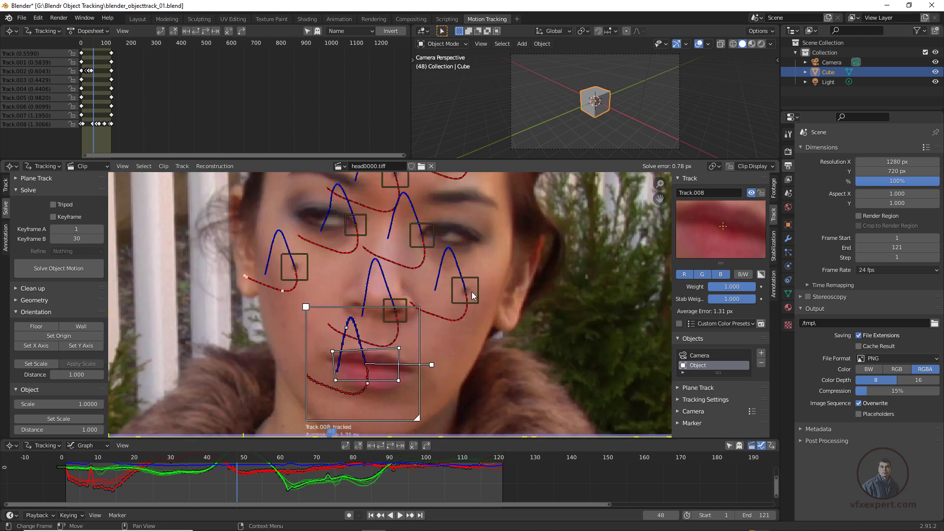
{"action": "left_click", "coordinate": [455, 331]}
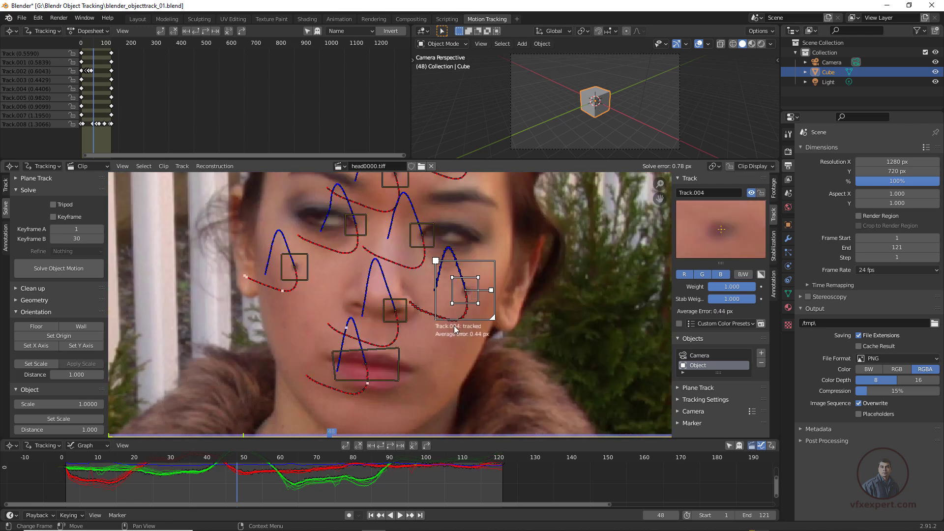
{"action": "left_click", "coordinate": [400, 305]}
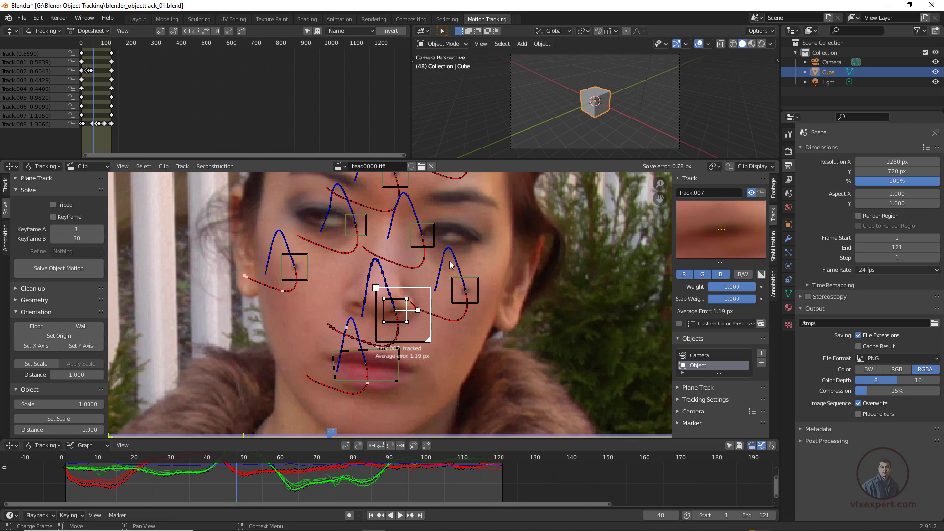
{"action": "left_click", "coordinate": [434, 241]}
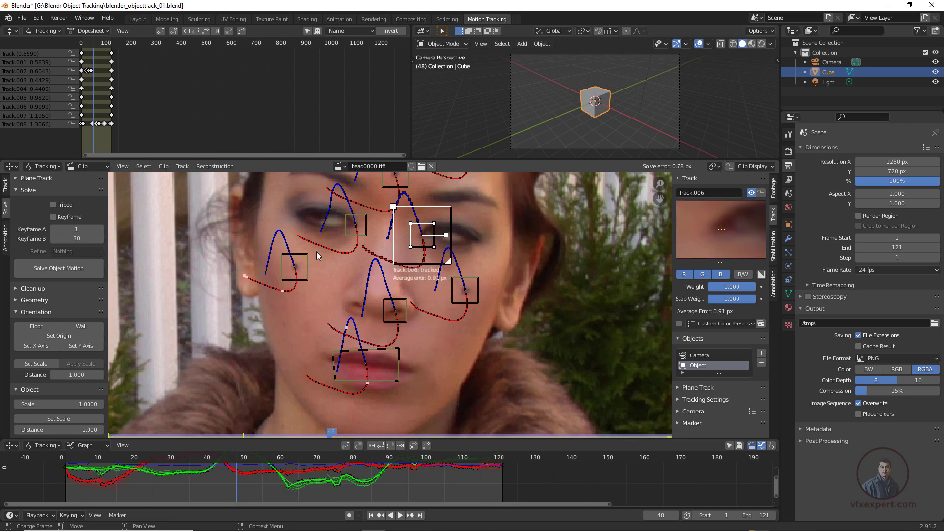
{"action": "left_click", "coordinate": [465, 291]}
{"action": "scroll", "coordinate": [511, 260], "scroll_direction": "down", "scroll_amount": 1}
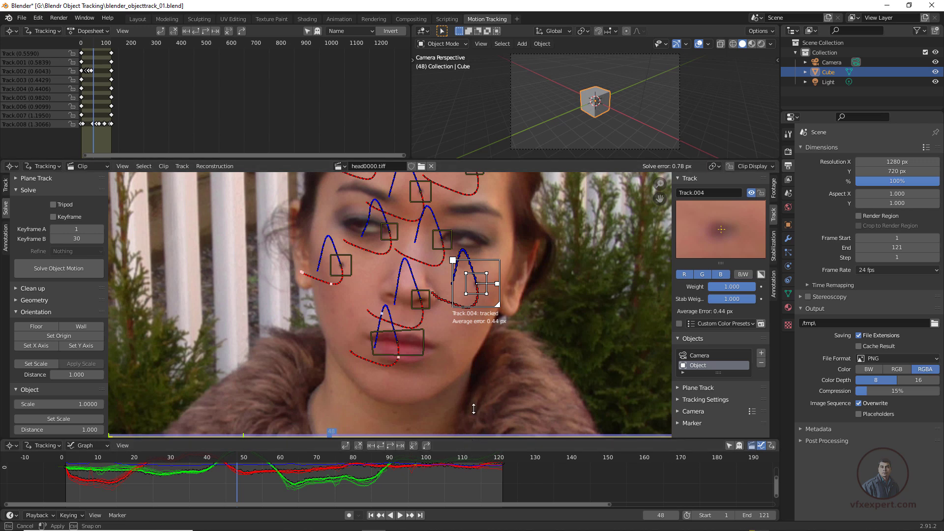
Step: Enlarge the graph area and select the mouth marker's curve around frame 8 to examine it
{"action": "left_click_drag", "start_coordinate": [470, 439], "coordinate": [470, 399]}
{"action": "middle_click_drag", "start_coordinate": [297, 458], "coordinate": [435, 456]}
{"action": "scroll", "coordinate": [393, 461], "scroll_direction": "up", "scroll_amount": 2}
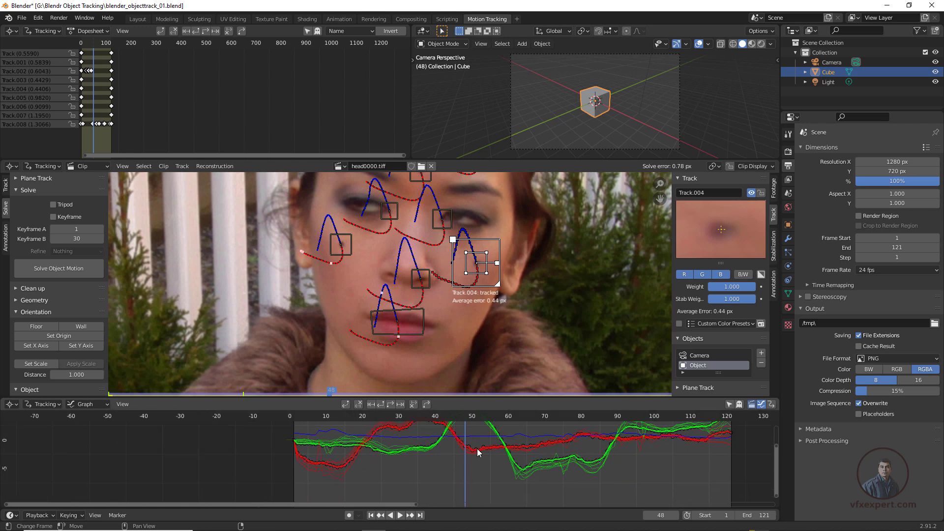
{"action": "scroll", "coordinate": [398, 462], "scroll_direction": "left", "scroll_amount": 4, "text": "ctrl"}
{"action": "scroll", "coordinate": [421, 464], "scroll_direction": "up", "scroll_amount": 1}
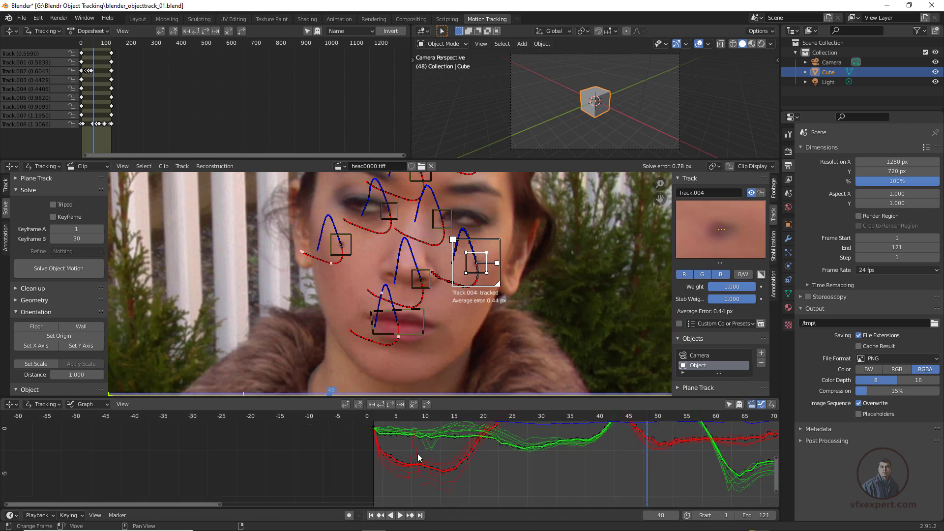
{"action": "left_click", "coordinate": [418, 453]}
{"action": "scroll", "coordinate": [419, 443], "scroll_direction": "up", "scroll_amount": 1}
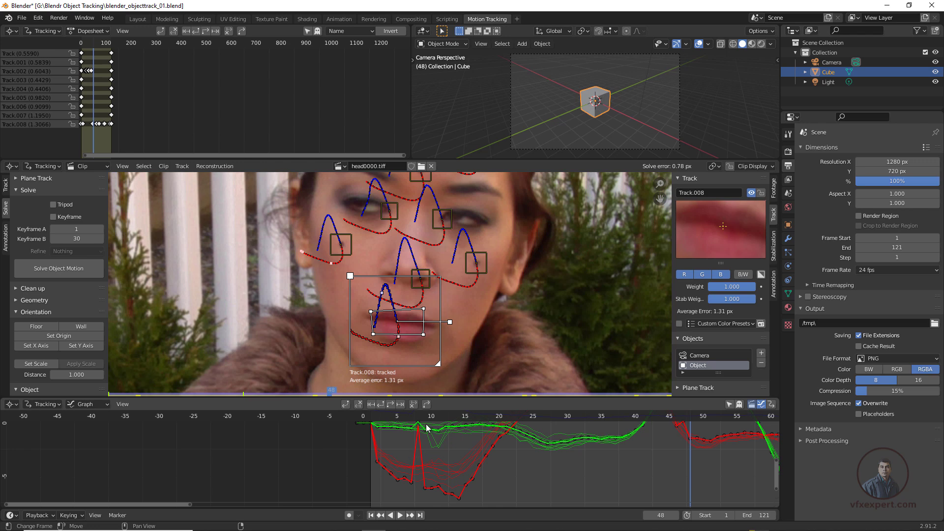
{"action": "left_click_drag", "start_coordinate": [426, 397], "coordinate": [426, 368]}
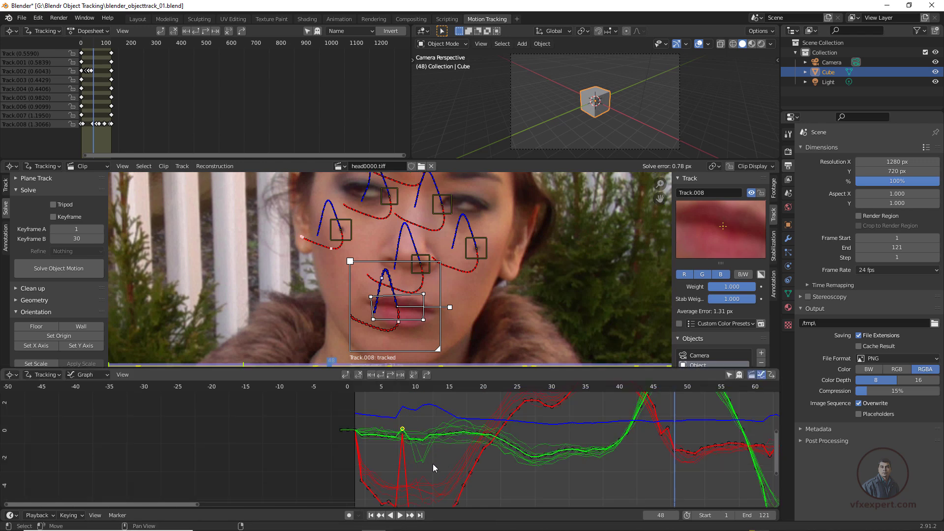
Step: Select the left-hand eye marker's curve and move its outlying point near frame 96 up toward the neighbouring curves
{"action": "middle_click_drag", "start_coordinate": [432, 464], "coordinate": [451, 470]}
{"action": "scroll", "coordinate": [440, 406], "scroll_direction": "down", "scroll_amount": 3}
{"action": "scroll", "coordinate": [568, 465], "scroll_direction": "up", "scroll_amount": 5}
{"action": "middle_click_drag", "start_coordinate": [683, 482], "coordinate": [550, 459]}
{"action": "scroll", "coordinate": [550, 459], "scroll_direction": "up", "scroll_amount": 4}
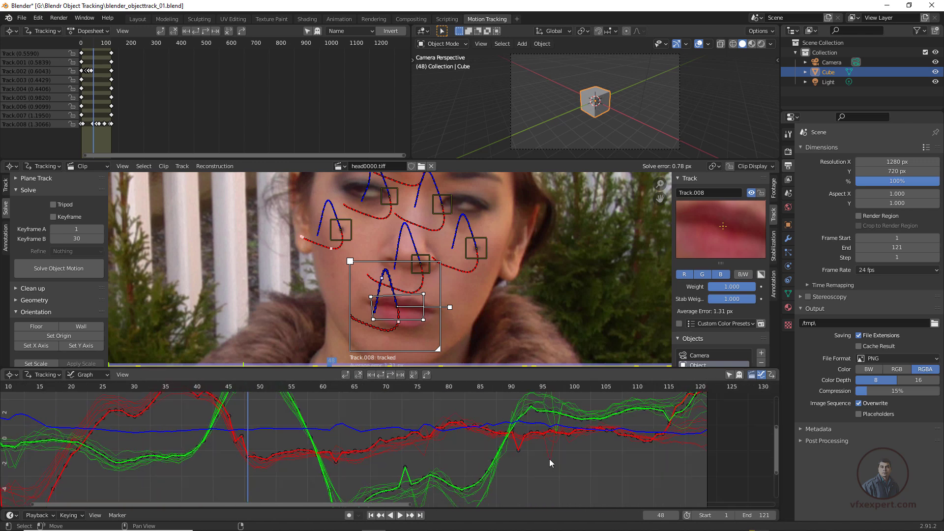
{"action": "left_click", "coordinate": [587, 463]}
{"action": "scroll", "coordinate": [606, 465], "scroll_direction": "up", "scroll_amount": 2}
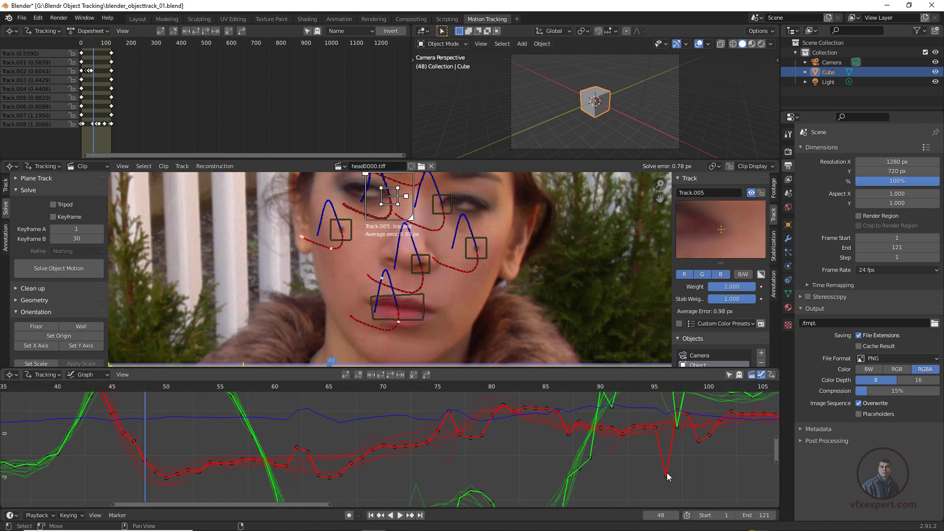
{"action": "left_click_drag", "start_coordinate": [668, 477], "coordinate": [666, 449]}
Step: Check the rest of the marker curves for outliers and solve the object motion again
{"action": "scroll", "coordinate": [665, 450], "scroll_direction": "down", "scroll_amount": 3}
{"action": "middle_click_drag", "start_coordinate": [295, 499], "coordinate": [405, 432]}
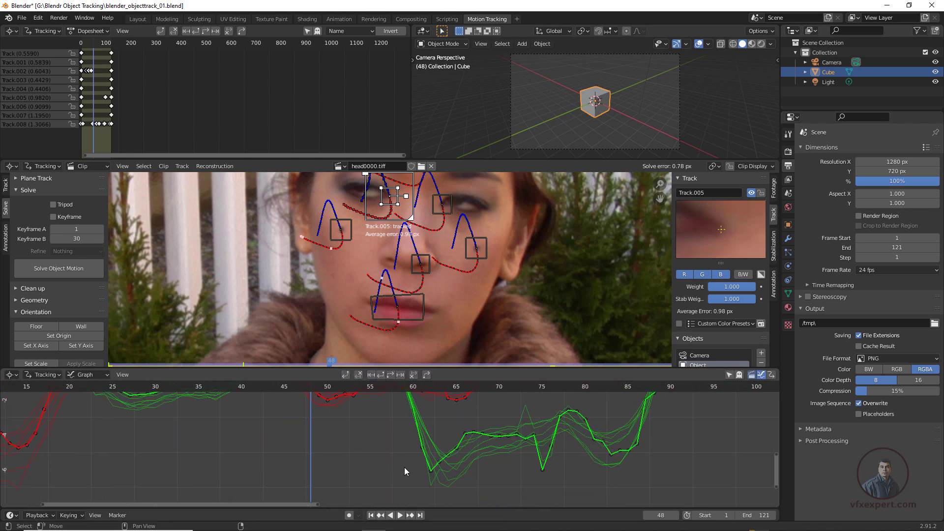
{"action": "scroll", "coordinate": [404, 467], "scroll_direction": "up", "scroll_amount": 1}
{"action": "middle_click_drag", "start_coordinate": [404, 468], "coordinate": [507, 504]}
{"action": "scroll", "coordinate": [340, 361], "scroll_direction": "down", "scroll_amount": 2}
{"action": "middle_click_drag", "start_coordinate": [341, 360], "coordinate": [349, 366]}
{"action": "middle_click_drag", "start_coordinate": [373, 295], "coordinate": [406, 314]}
{"action": "scroll", "coordinate": [215, 491], "scroll_direction": "down", "scroll_amount": 2}
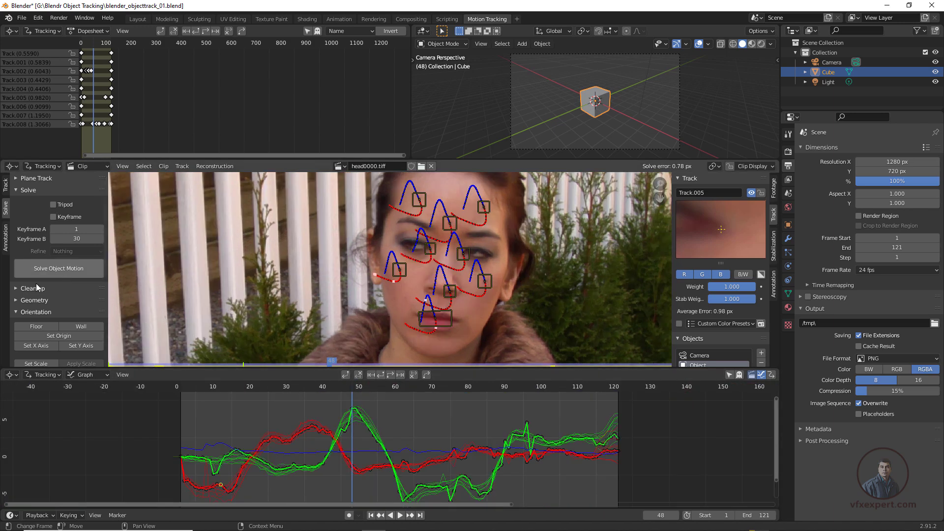
{"action": "left_click", "coordinate": [67, 270]}
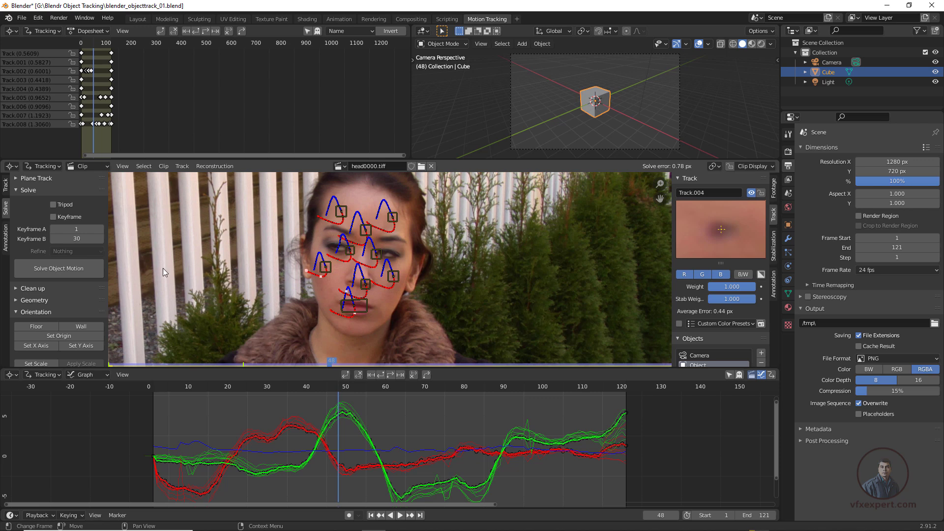
Step: Set the solver's Keyframe A to 15 and Keyframe B to 40, and re-solve the object motion
{"action": "scroll", "coordinate": [355, 293], "scroll_direction": "down", "scroll_amount": 1}
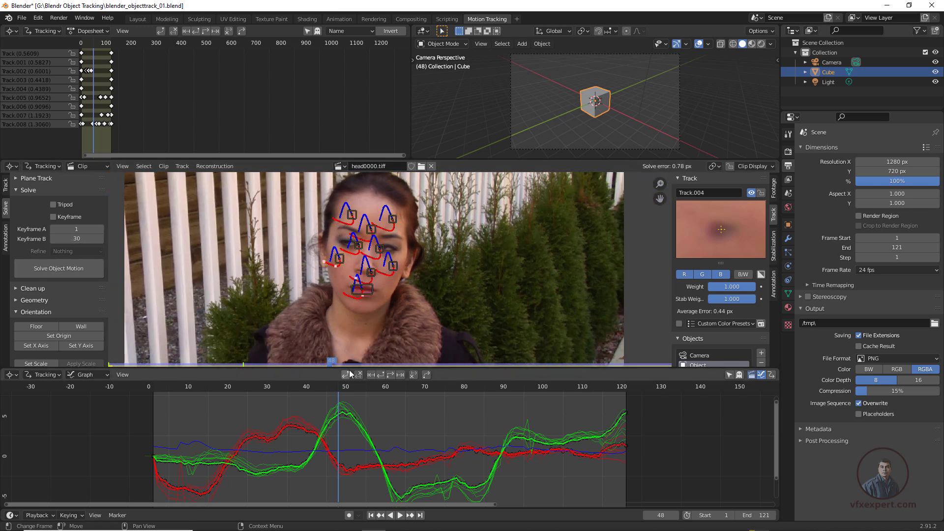
{"action": "left_click_drag", "start_coordinate": [329, 363], "coordinate": [252, 386]}
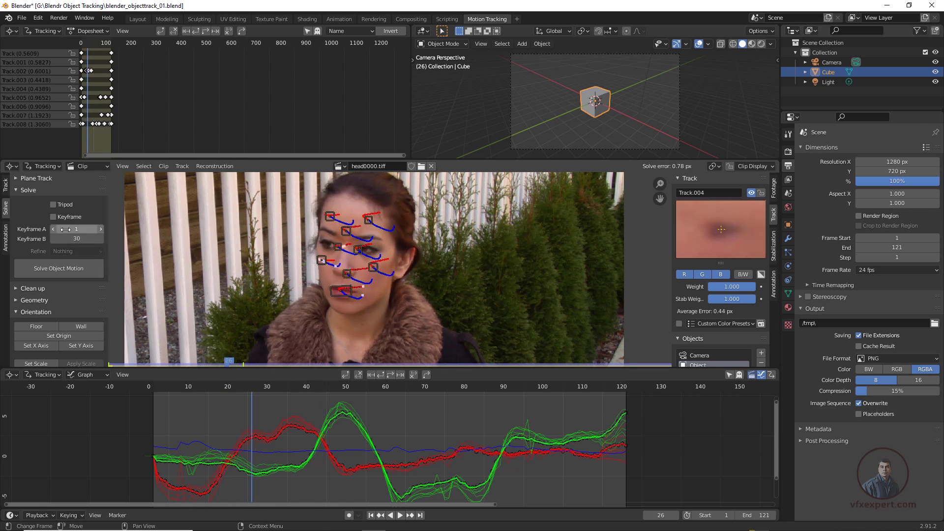
{"action": "left_click", "coordinate": [94, 227]}
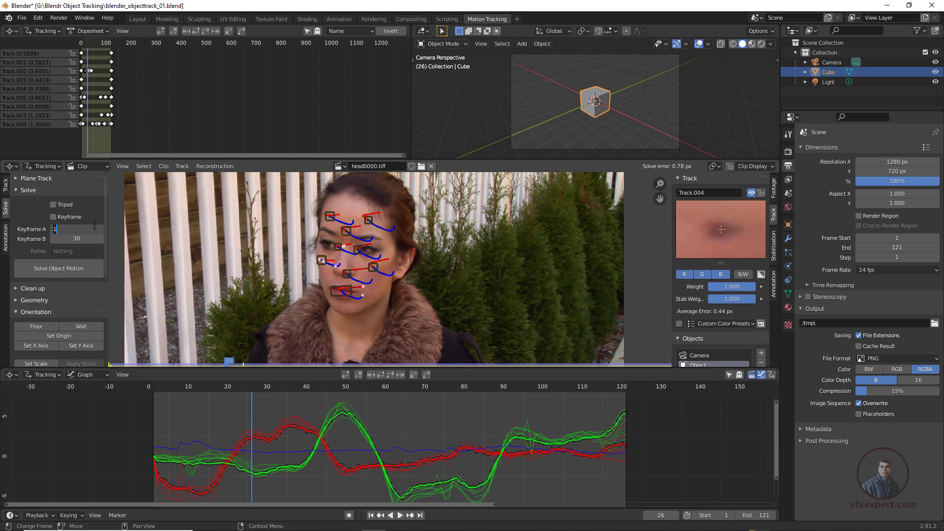
{"action": "type", "text": "15"}
{"action": "key", "text": "Return"}
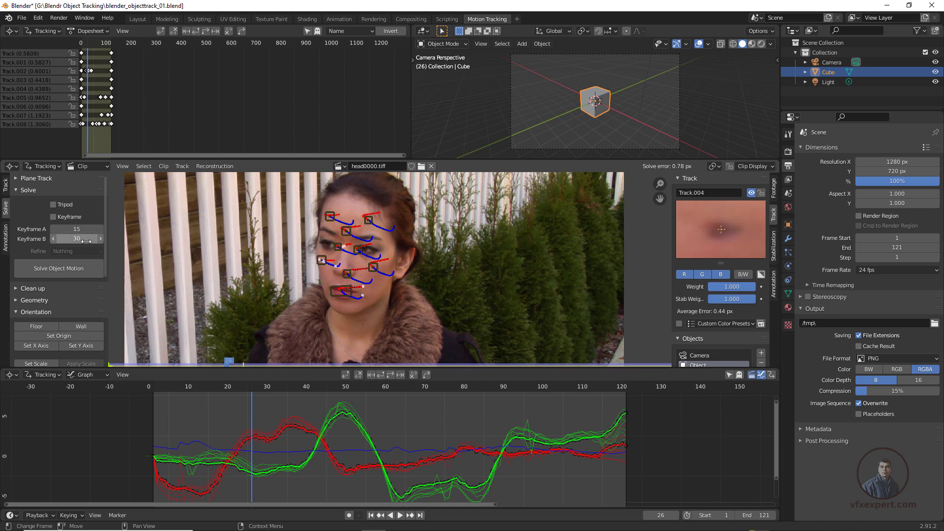
{"action": "left_click", "coordinate": [87, 239]}
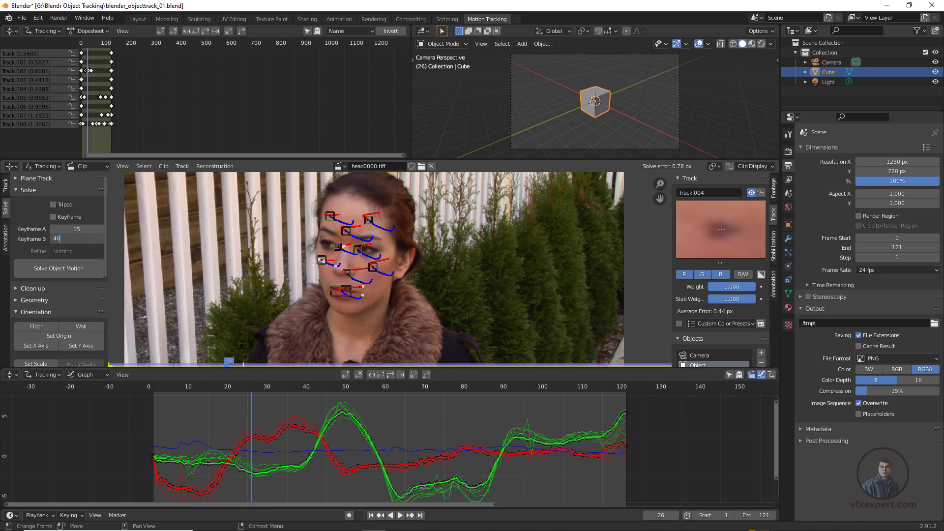
{"action": "key", "text": "Return"}
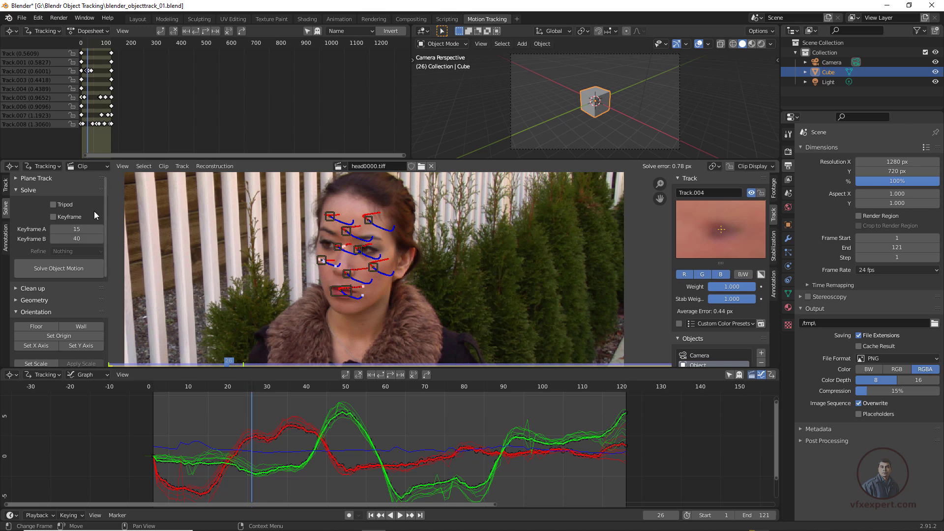
{"action": "left_click", "coordinate": [66, 270]}
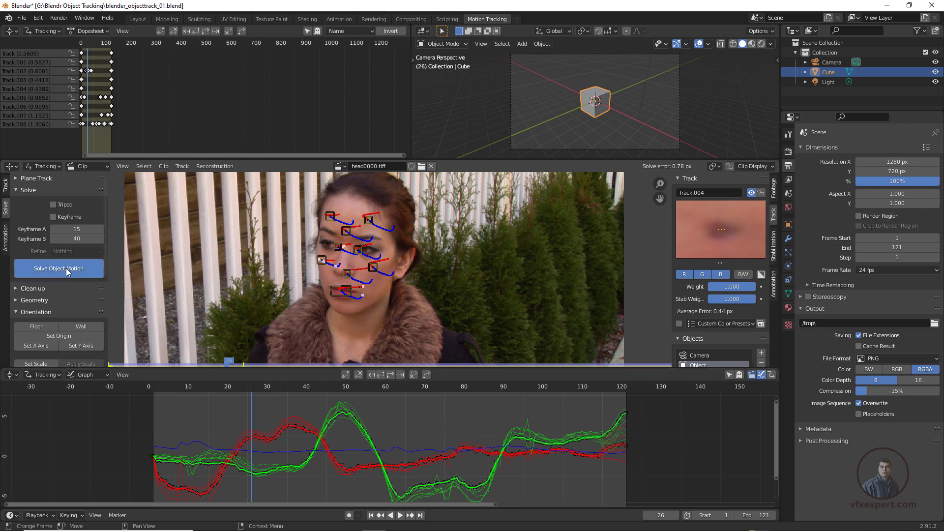
{"action": "left_click", "coordinate": [67, 271]}
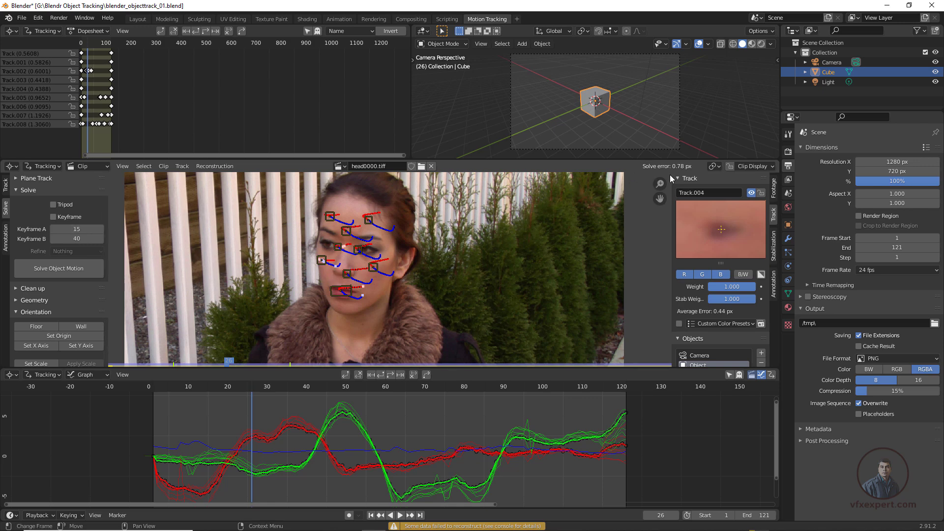
Step: Review the marker curves, shrink the graph area to enlarge the clip view, and move to frame 14
{"action": "scroll", "coordinate": [475, 452], "scroll_direction": "down", "scroll_amount": 4}
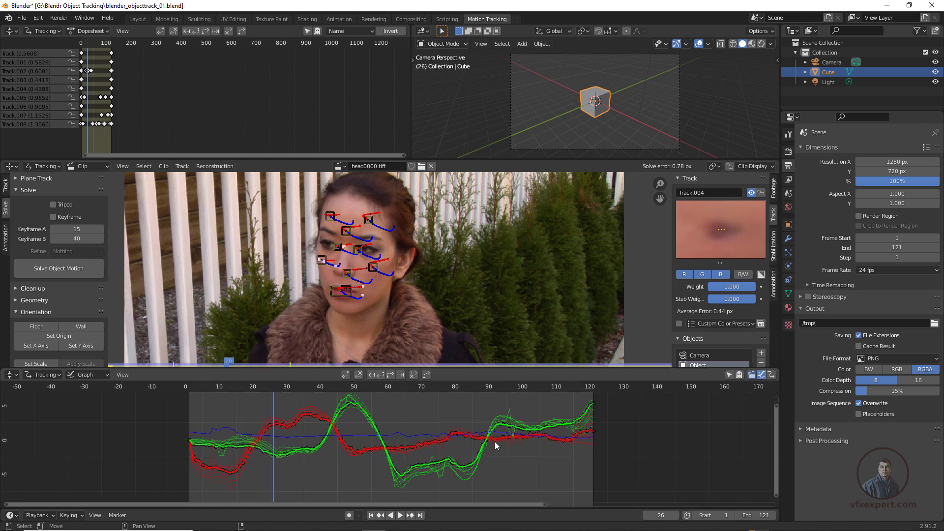
{"action": "scroll", "coordinate": [496, 443], "scroll_direction": "up", "scroll_amount": 4}
{"action": "middle_click_drag", "start_coordinate": [496, 442], "coordinate": [386, 450], "text": "shift"}
{"action": "left_click_drag", "start_coordinate": [247, 364], "coordinate": [131, 367]}
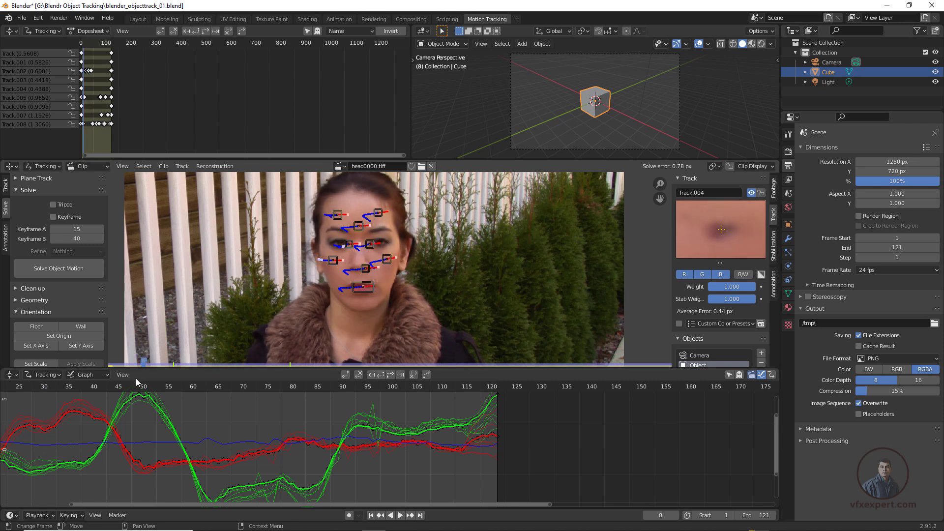
{"action": "scroll", "coordinate": [450, 308], "scroll_direction": "down", "scroll_amount": 2}
{"action": "left_click_drag", "start_coordinate": [475, 367], "coordinate": [476, 463]}
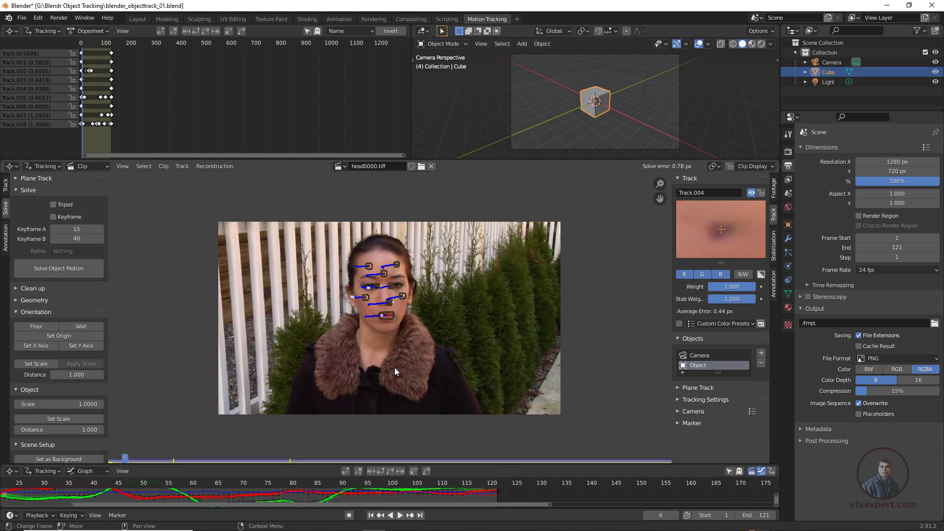
{"action": "scroll", "coordinate": [394, 367], "scroll_direction": "up", "scroll_amount": 3}
{"action": "mouse_move", "coordinate": [173, 461]}
{"action": "left_mouse_down"}
{"action": "mouse_move", "coordinate": [448, 422]}
{"action": "mouse_move", "coordinate": [157, 462]}
{"action": "mouse_move", "coordinate": [173, 460]}
{"action": "left_mouse_up"}
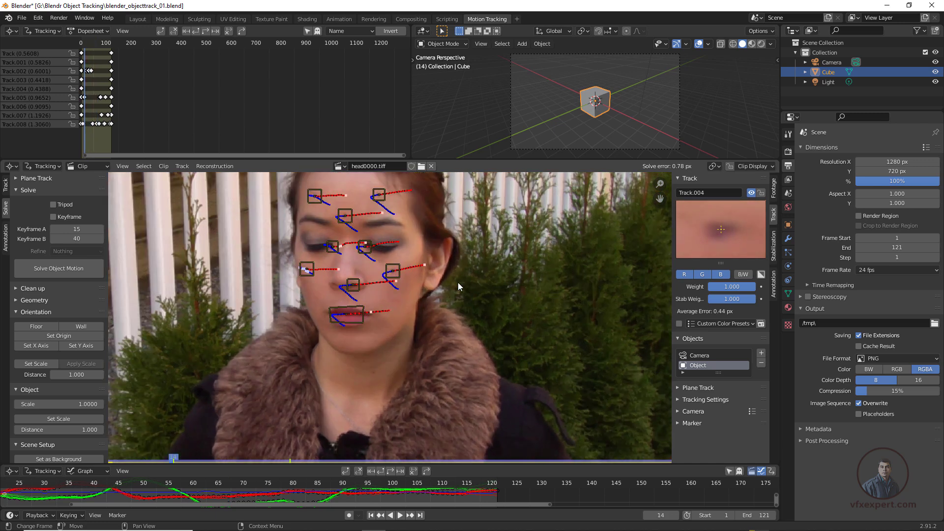
{"action": "scroll", "coordinate": [458, 283], "scroll_direction": "up", "scroll_amount": 3}
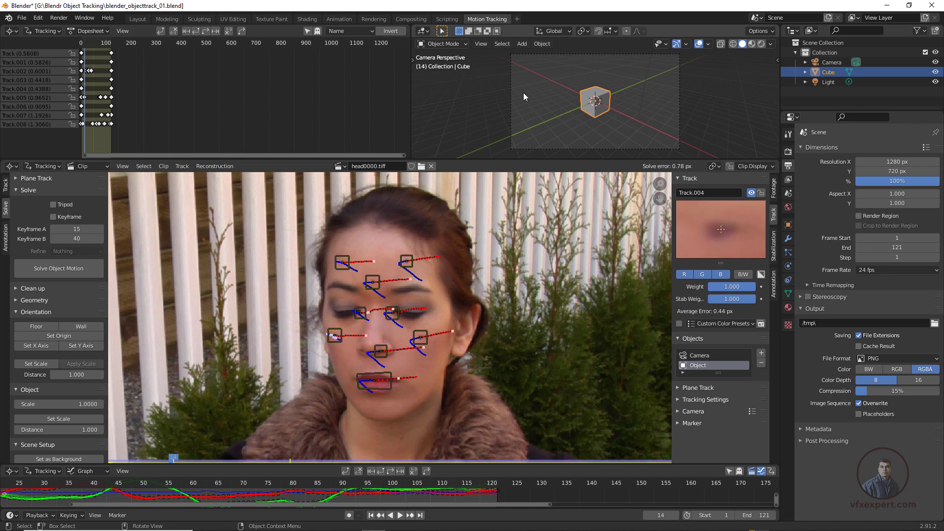
Step: Delete the default cube in the Layout workspace and set the camera's X, Y and Z location to 0 m
{"action": "left_click", "coordinate": [138, 19]}
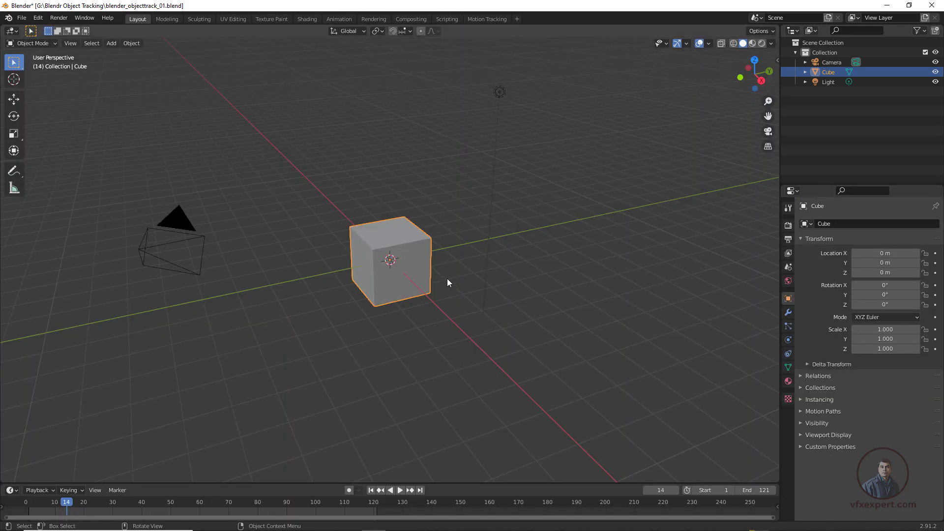
{"action": "key", "text": "Delete"}
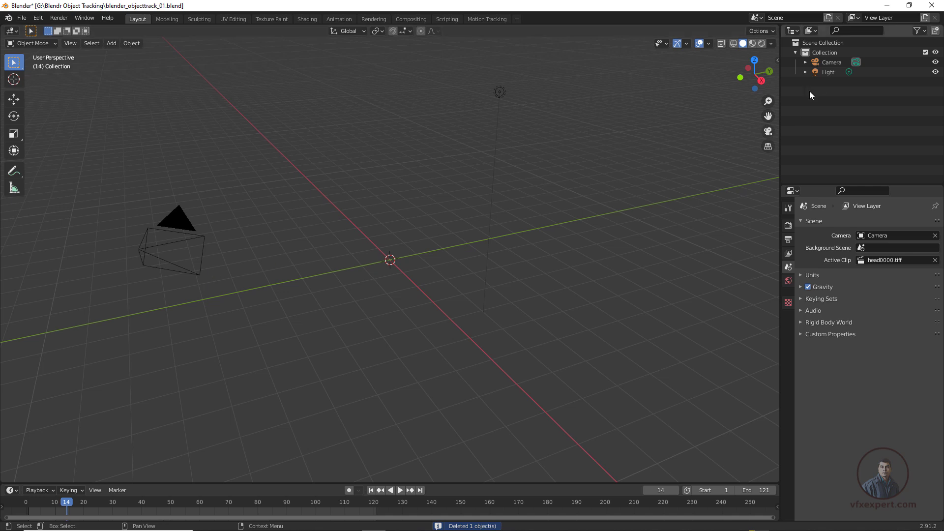
{"action": "left_click", "coordinate": [827, 64]}
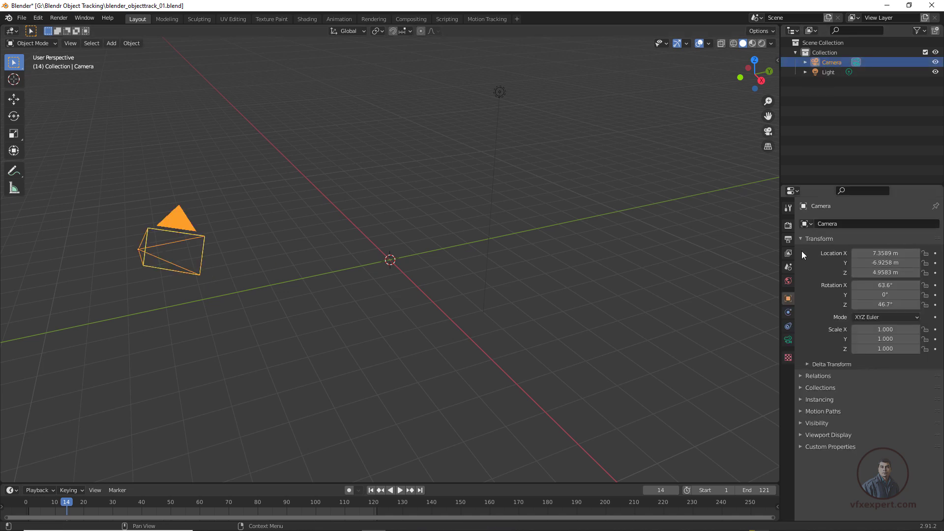
{"action": "left_click", "coordinate": [885, 253]}
{"action": "type", "text": "0"}
{"action": "key", "text": "Return"}
{"action": "left_click", "coordinate": [886, 263]}
{"action": "type", "text": "0"}
{"action": "key", "text": "Return"}
{"action": "left_click", "coordinate": [886, 272]}
{"action": "type", "text": "0"}
{"action": "key", "text": "Return"}
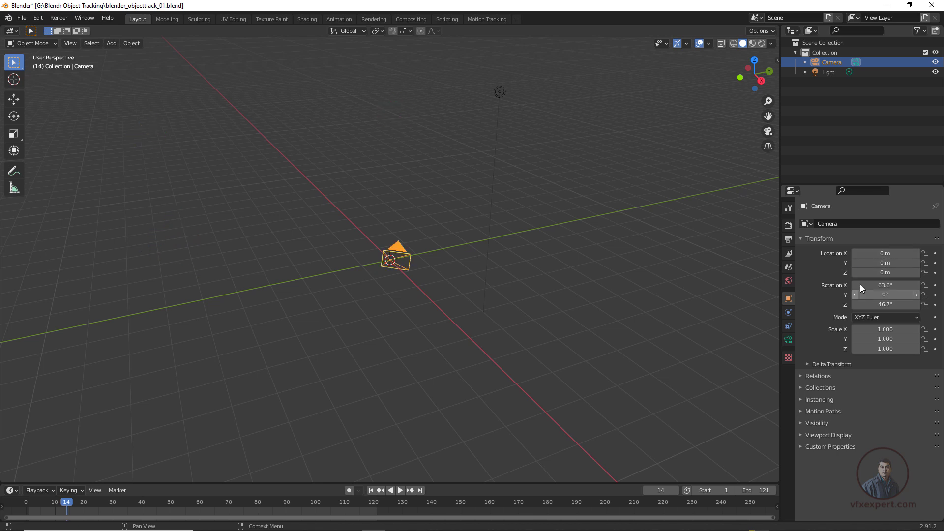
Step: Set the camera's Z rotation to 0° and its X rotation to 90°, then deselect it
{"action": "left_click", "coordinate": [885, 305]}
{"action": "key", "text": "ctrl+a"}
{"action": "type", "text": "0"}
{"action": "key", "text": "Return"}
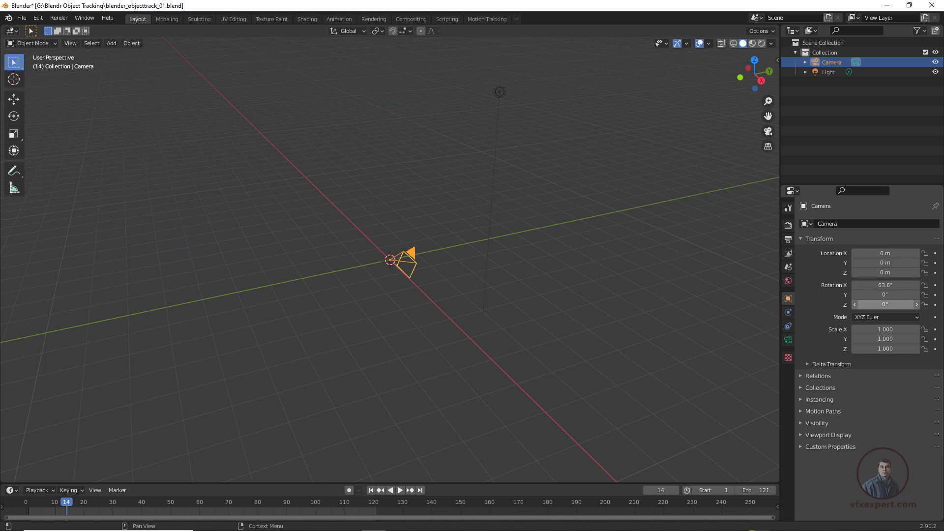
{"action": "left_click", "coordinate": [880, 285]}
{"action": "key", "text": "ctrl+a"}
{"action": "type", "text": "90"}
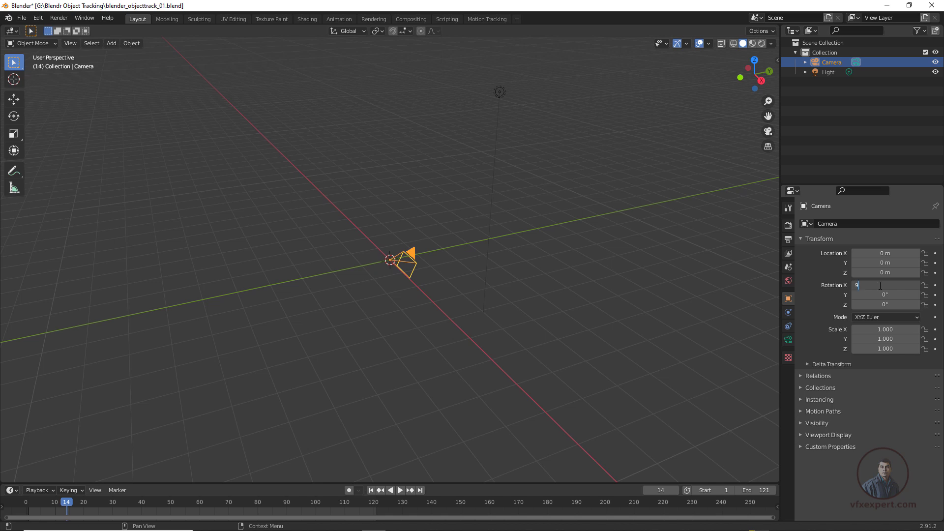
{"action": "key", "text": "Return"}
{"action": "left_click", "coordinate": [495, 328]}
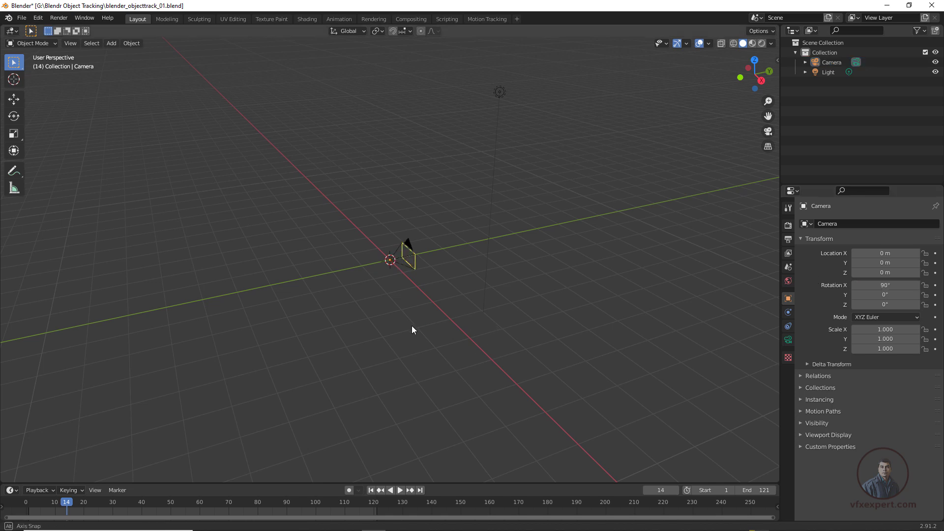
Step: Move the camera back from the origin along the global Y axis to about -2.76 m
{"action": "middle_click_drag", "start_coordinate": [414, 329], "coordinate": [399, 294]}
{"action": "middle_click_drag", "start_coordinate": [405, 255], "coordinate": [432, 298]}
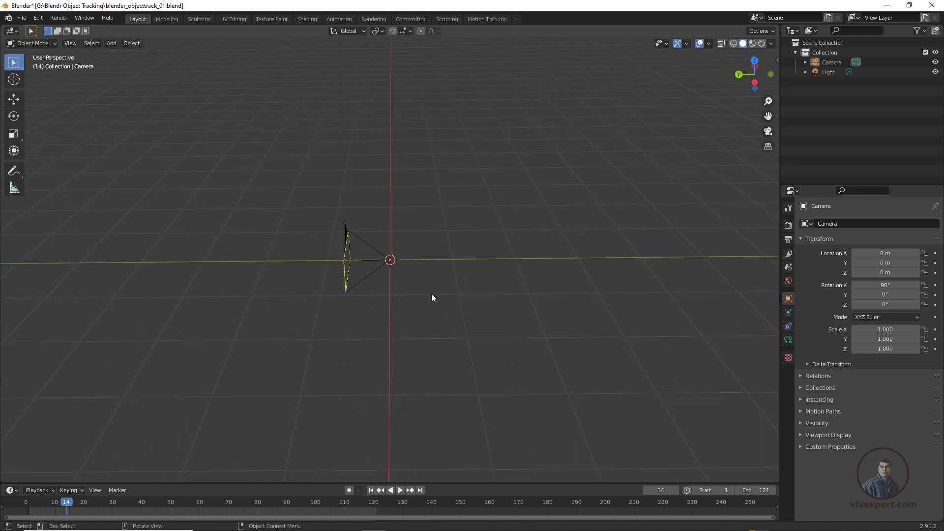
{"action": "left_click", "coordinate": [837, 63]}
{"action": "key", "text": "g"}
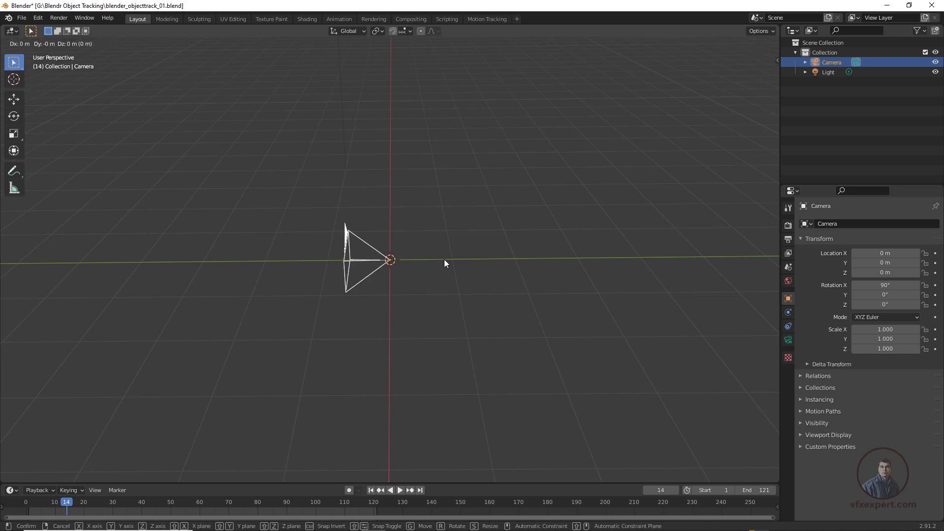
{"action": "key", "text": "y"}
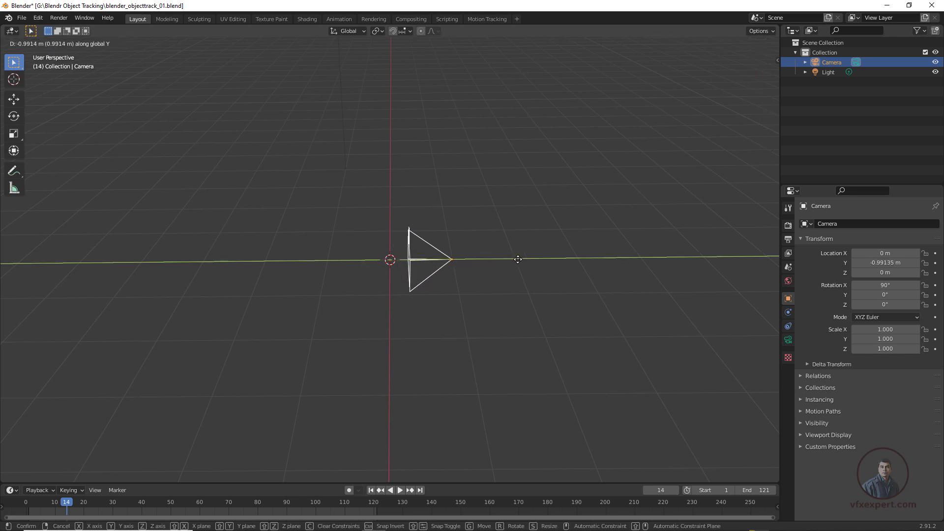
{"action": "left_click", "coordinate": [575, 320]}
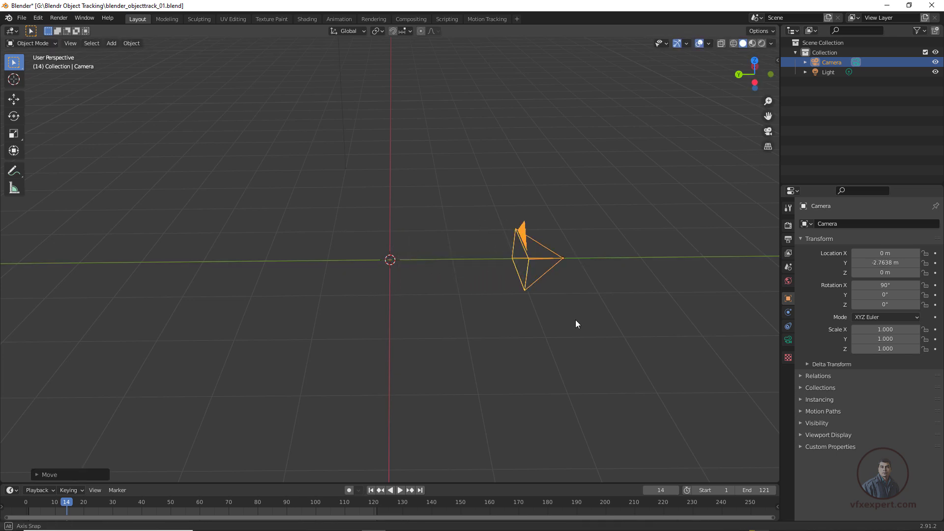
{"action": "middle_click_drag", "start_coordinate": [576, 320], "coordinate": [544, 276]}
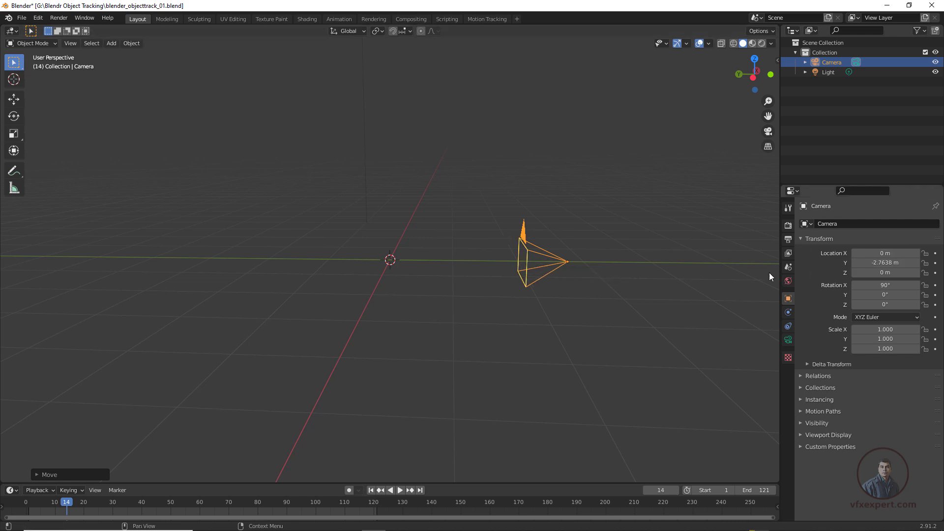
{"action": "middle_click_drag", "start_coordinate": [509, 338], "coordinate": [494, 357]}
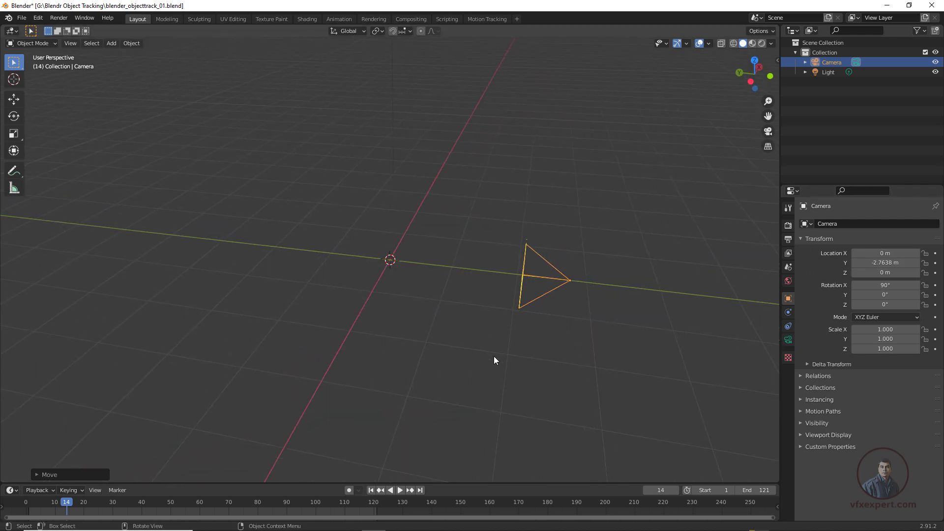
Step: Add a Camera Solver constraint to the camera from the Motion Tracking workspace
{"action": "left_click", "coordinate": [488, 21]}
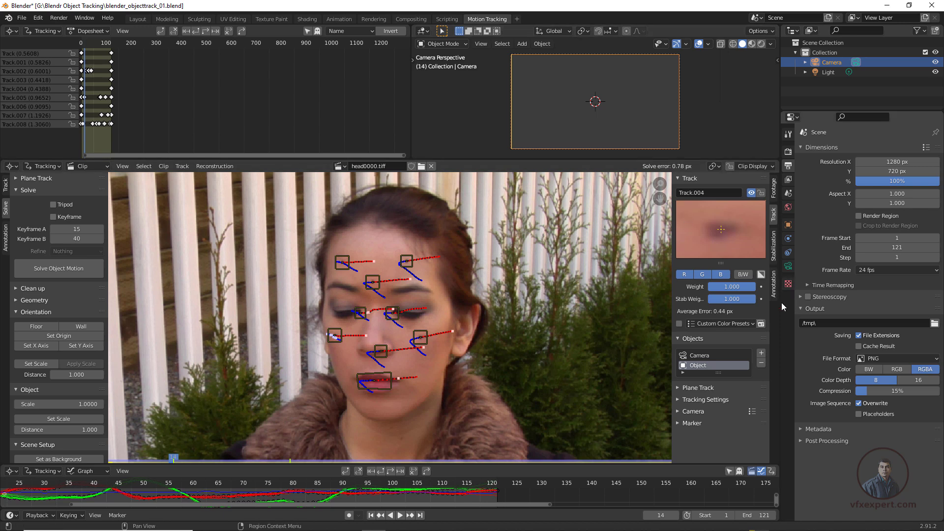
{"action": "left_click", "coordinate": [788, 254]}
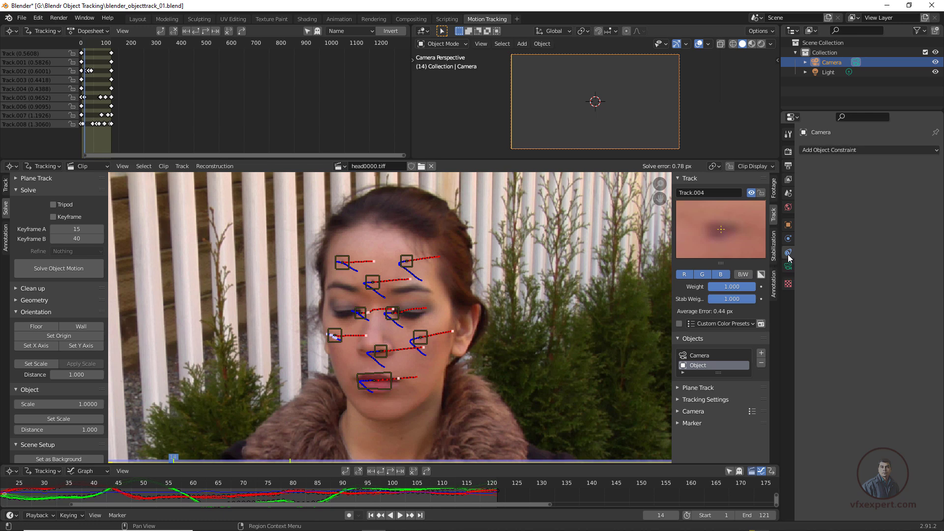
{"action": "left_click", "coordinate": [833, 149]}
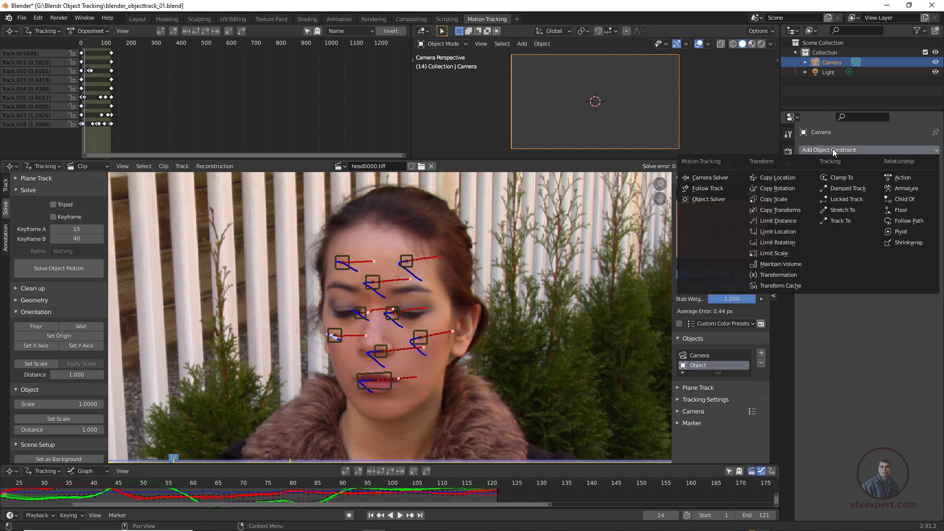
{"action": "left_click", "coordinate": [718, 179]}
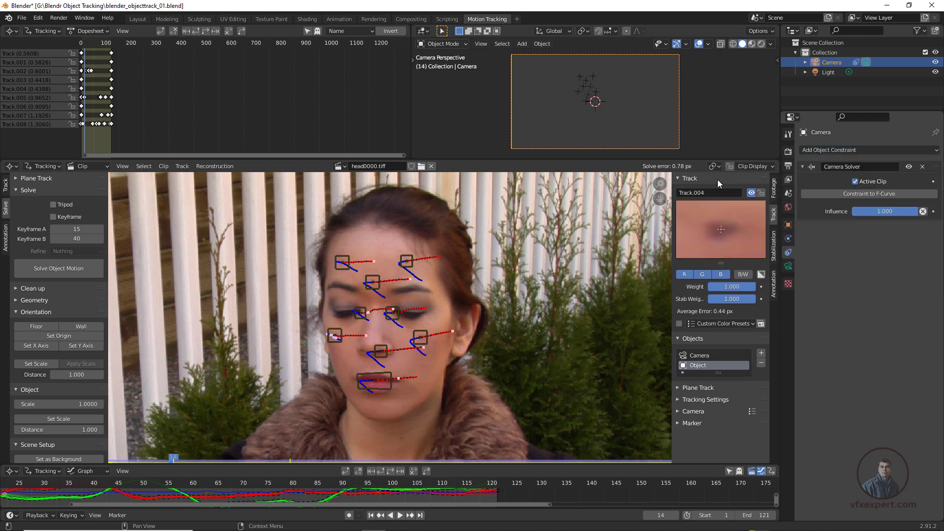
Step: Return the clip to frame 1, set the footage as the camera's background and enlarge the 3D viewport area
{"action": "key", "text": "Home"}
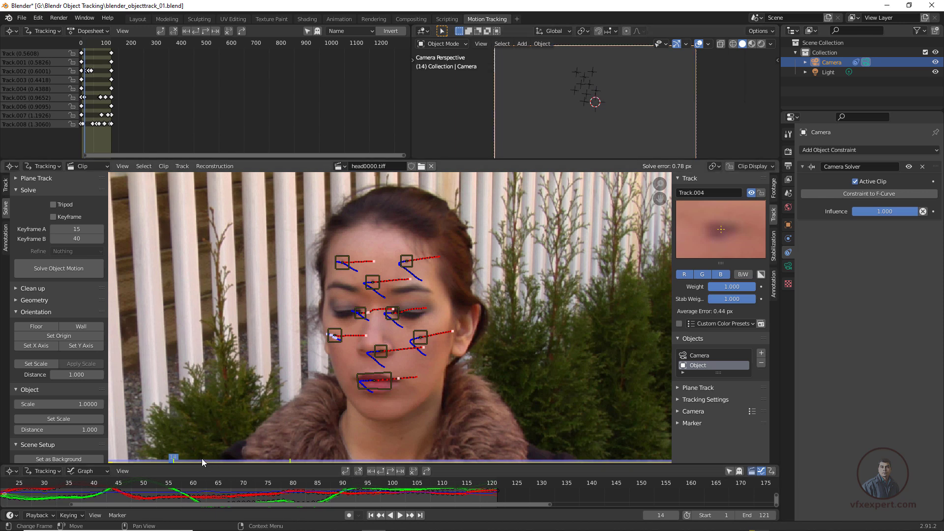
{"action": "left_click_drag", "start_coordinate": [201, 458], "coordinate": [184, 477]}
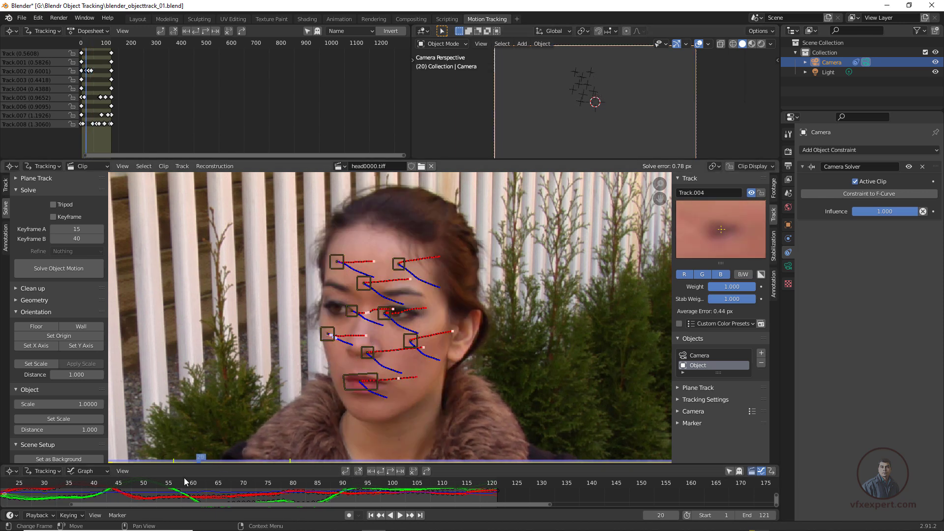
{"action": "left_click", "coordinate": [371, 515]}
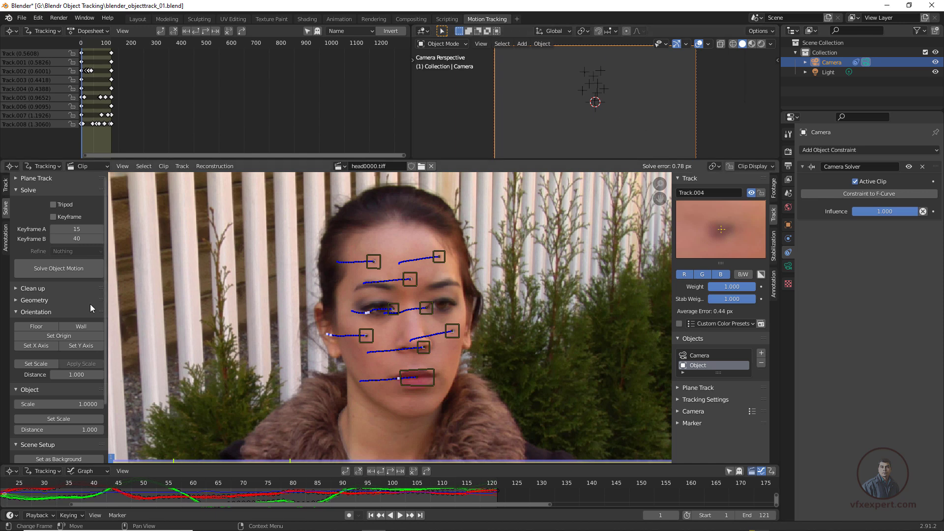
{"action": "scroll", "coordinate": [30, 311], "scroll_direction": "down", "scroll_amount": 4}
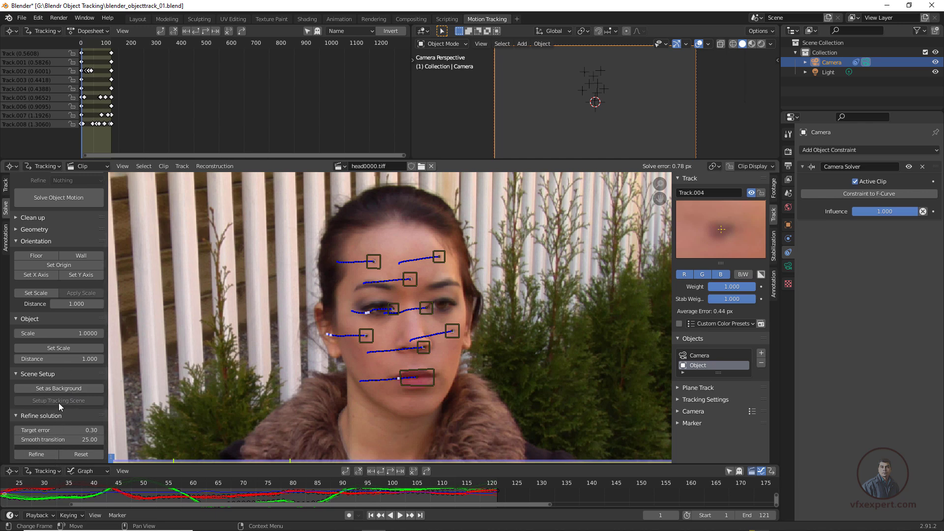
{"action": "left_click", "coordinate": [57, 390]}
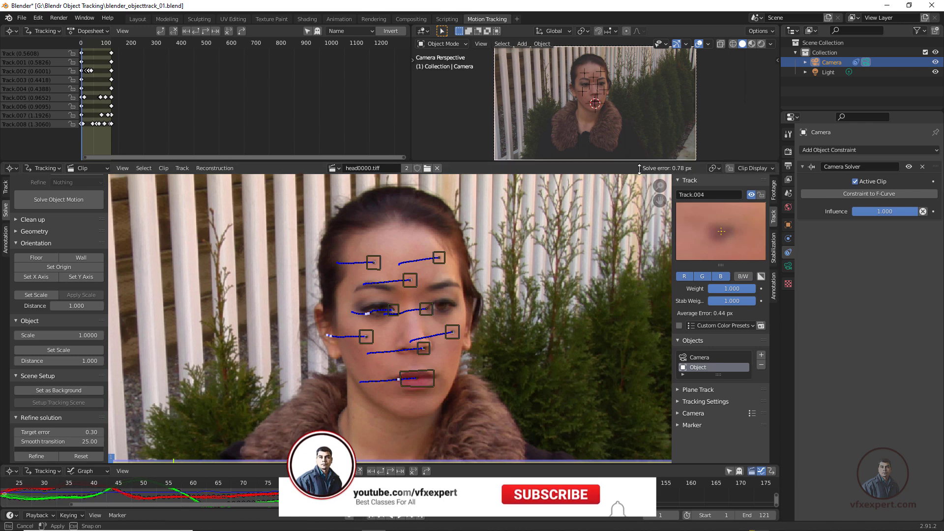
{"action": "left_click_drag", "start_coordinate": [642, 160], "coordinate": [595, 199]}
Step: Look through the camera in the Layout workspace and set the head0000.tiff background clip's opacity to 1.000
{"action": "left_click", "coordinate": [138, 18]}
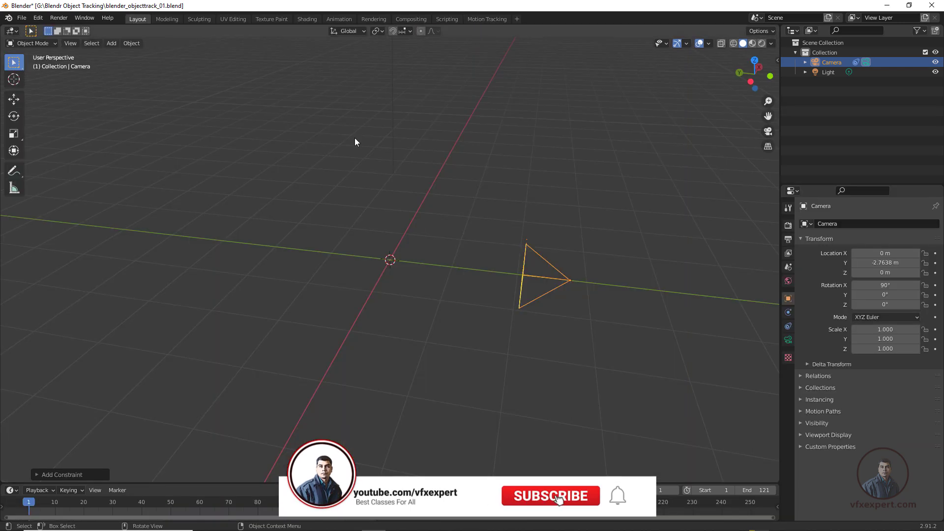
{"action": "left_click", "coordinate": [768, 132]}
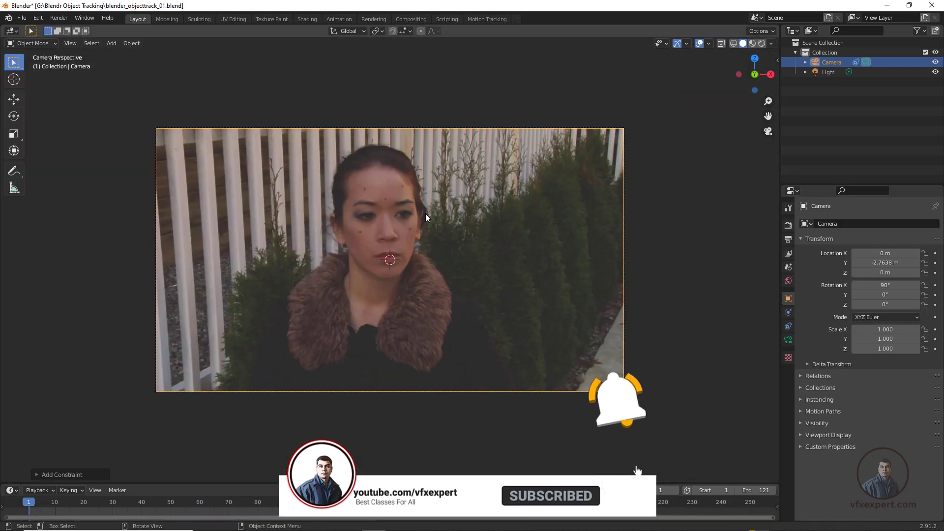
{"action": "middle_click_drag", "start_coordinate": [426, 213], "coordinate": [470, 257]}
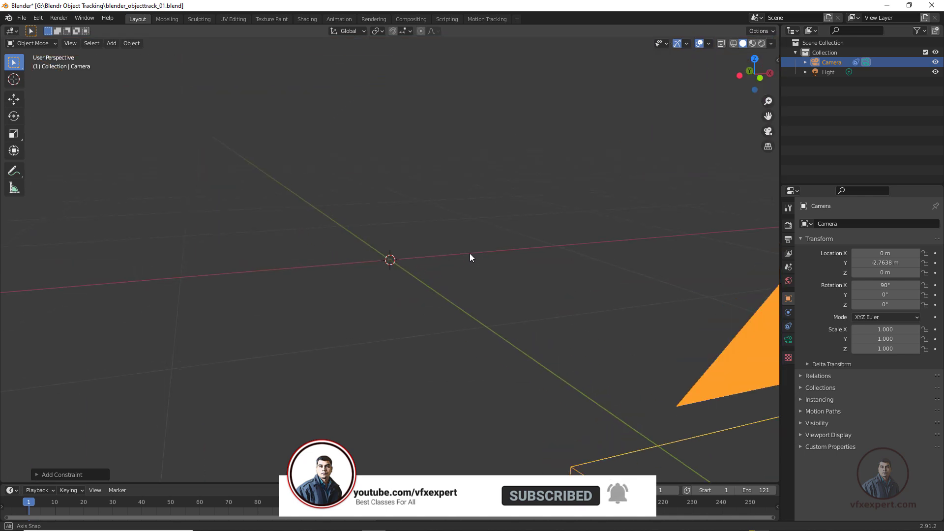
{"action": "left_click", "coordinate": [769, 131]}
{"action": "scroll", "coordinate": [492, 250], "scroll_direction": "up", "scroll_amount": 1}
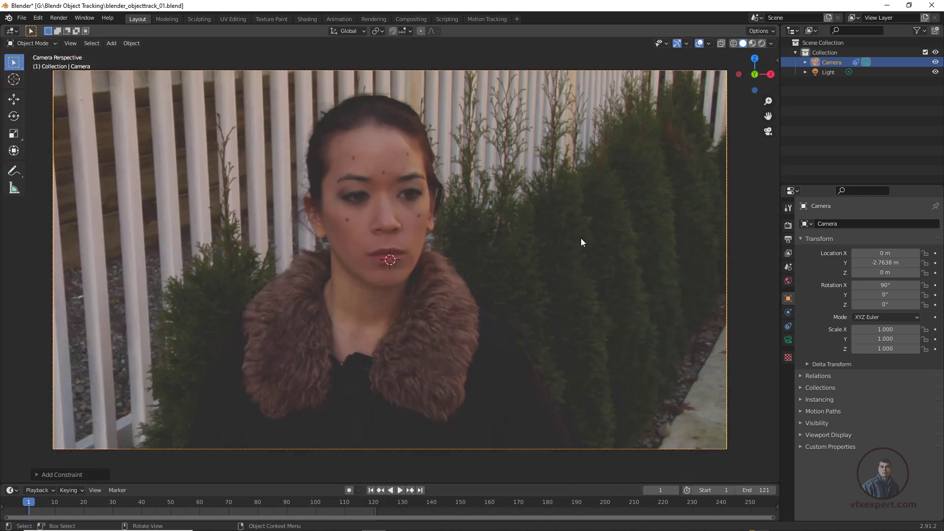
{"action": "left_click", "coordinate": [789, 339]}
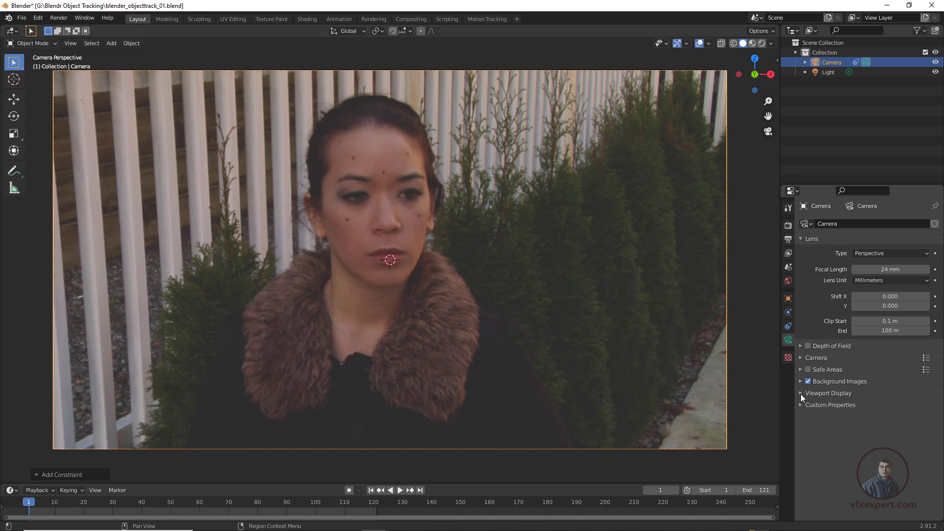
{"action": "left_click", "coordinate": [799, 382]}
{"action": "scroll", "coordinate": [861, 444], "scroll_direction": "down", "scroll_amount": 4}
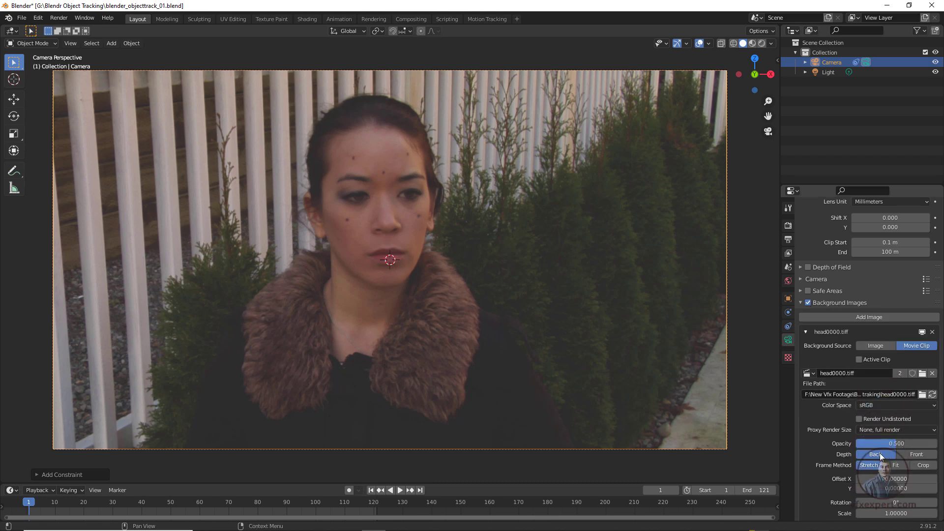
{"action": "left_click_drag", "start_coordinate": [899, 445], "coordinate": [936, 445]}
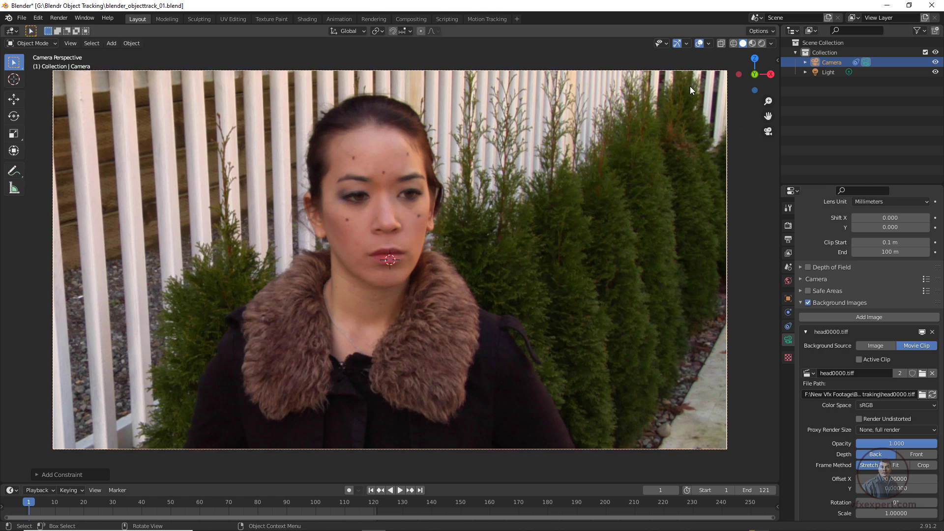
Step: Enable the Motion Tracking overlay in the viewport and play the footage to check the track points, ending at frame 1
{"action": "left_click", "coordinate": [711, 43]}
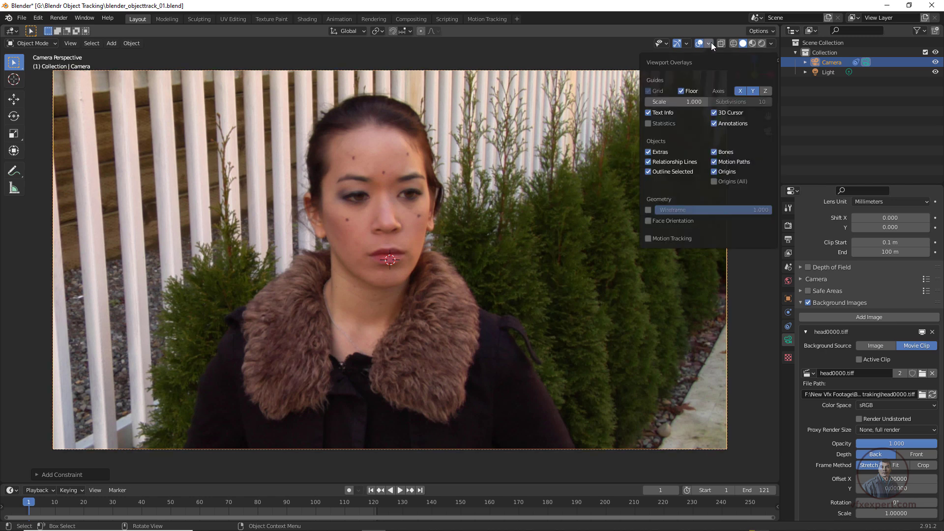
{"action": "left_click", "coordinate": [647, 239]}
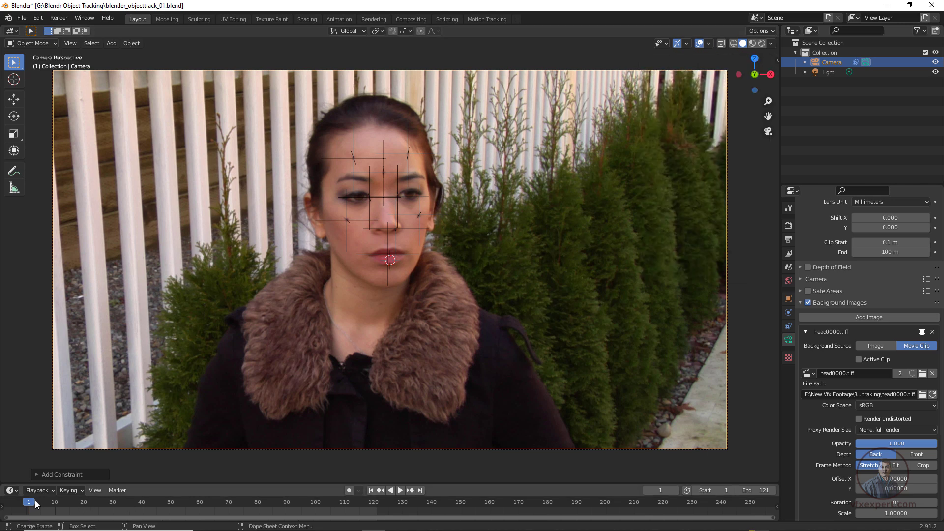
{"action": "key", "text": "space"}
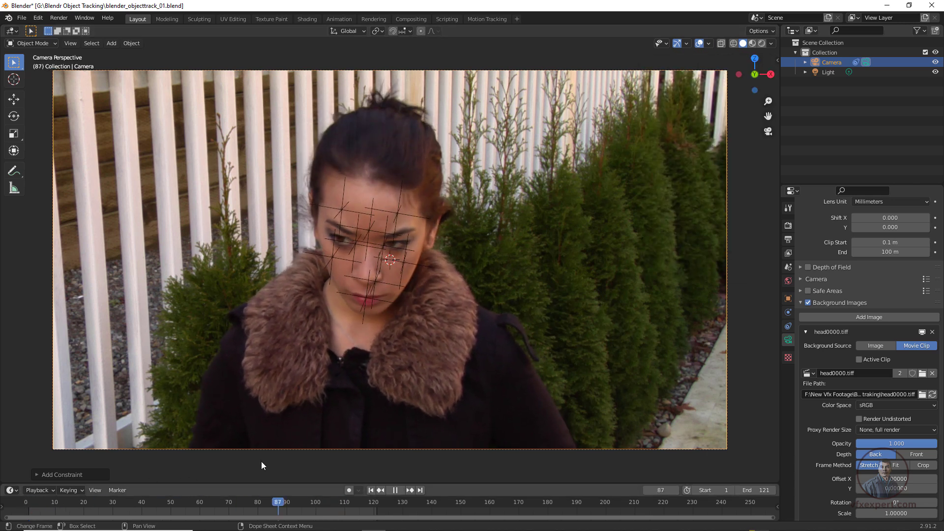
{"action": "left_click", "coordinate": [399, 490]}
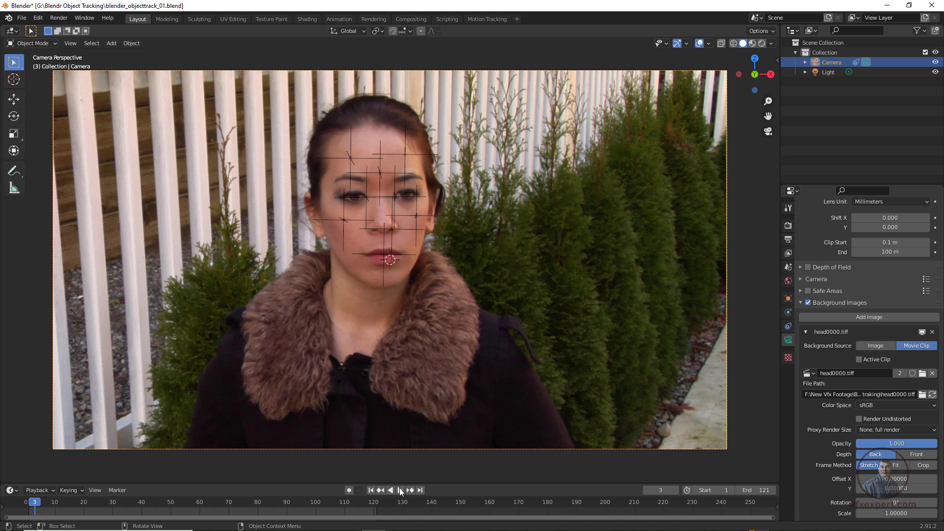
{"action": "left_click", "coordinate": [371, 490]}
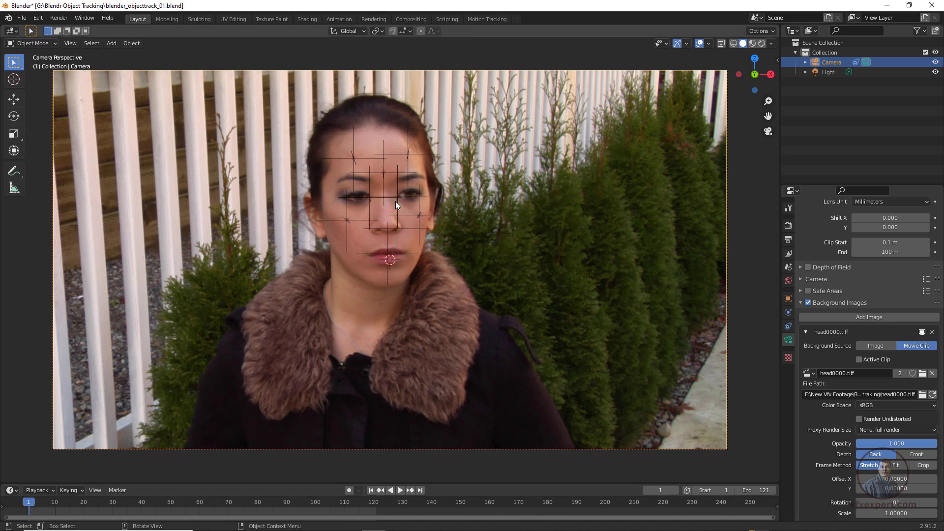
Step: Convert all the solved face markers to a mesh in the Motion Tracking workspace and inspect it in the 3D view
{"action": "left_click", "coordinate": [486, 20]}
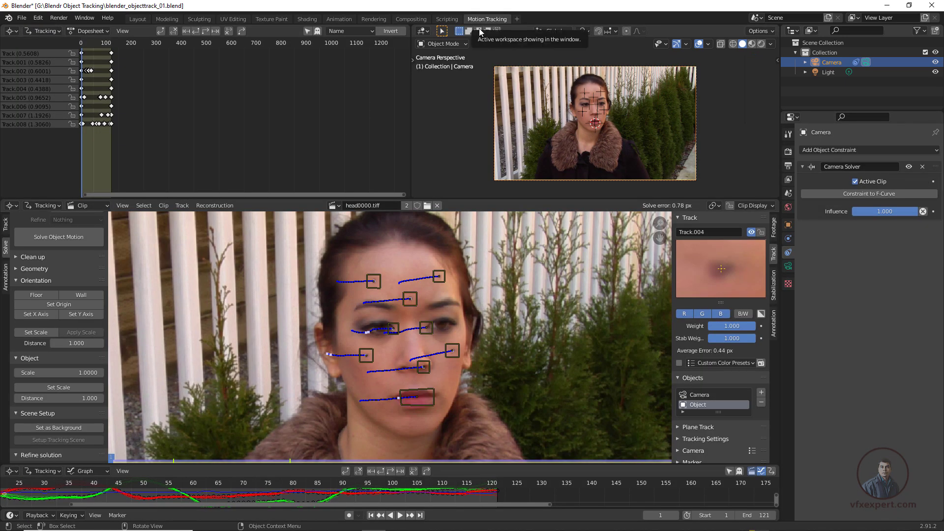
{"action": "key", "text": "a"}
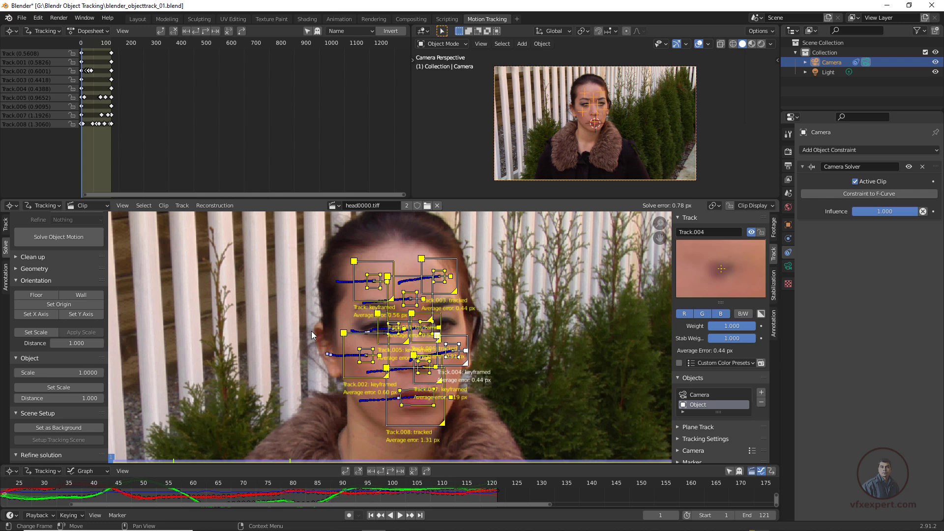
{"action": "left_click", "coordinate": [6, 251]}
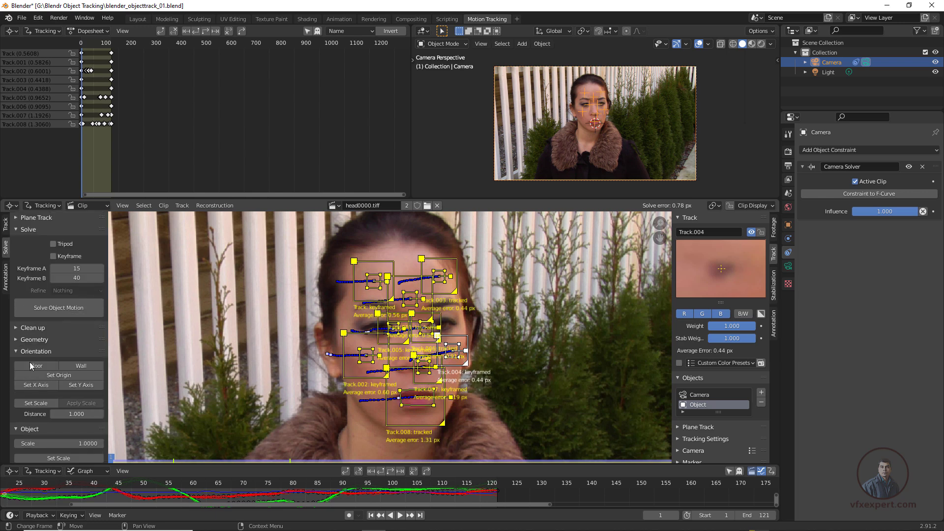
{"action": "left_click", "coordinate": [16, 340]}
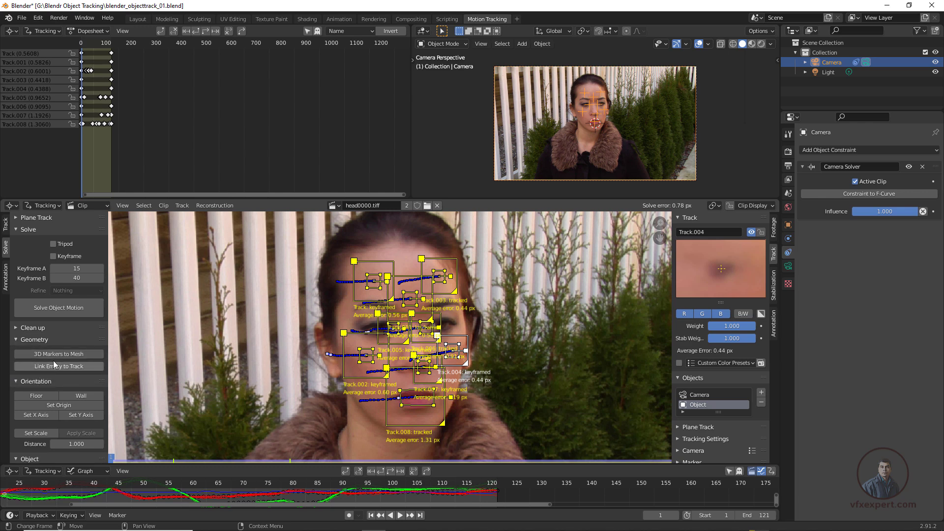
{"action": "left_click", "coordinate": [67, 355]}
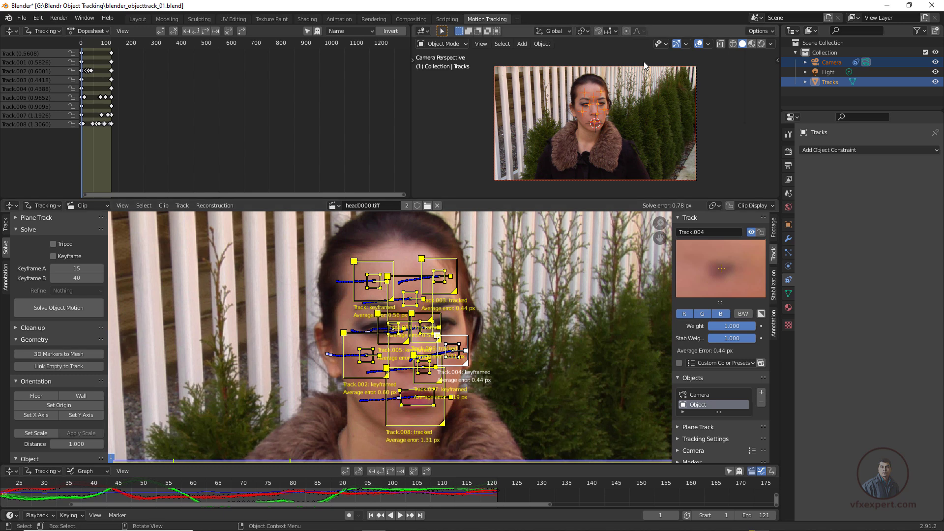
{"action": "scroll", "coordinate": [635, 99], "scroll_direction": "up", "scroll_amount": 4}
{"action": "scroll", "coordinate": [621, 111], "scroll_direction": "up", "scroll_amount": 2}
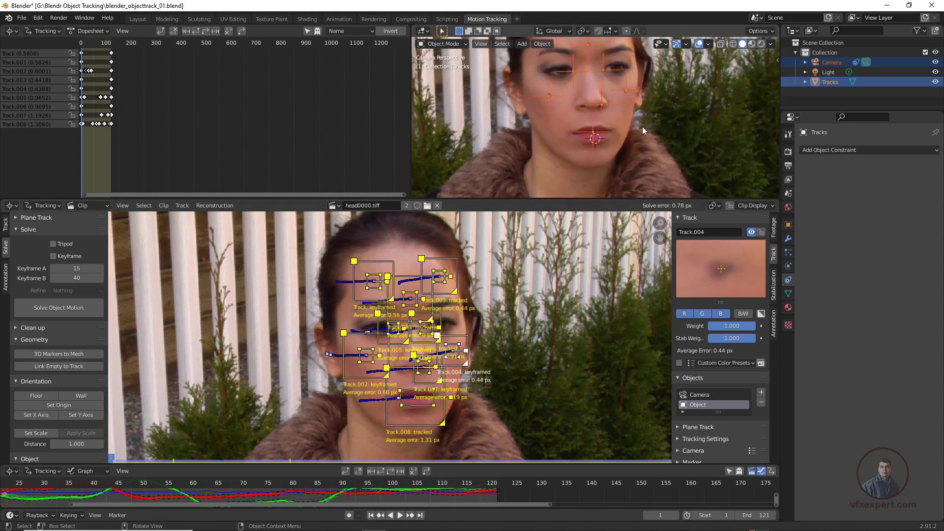
{"action": "middle_click_drag", "start_coordinate": [642, 126], "coordinate": [600, 102]}
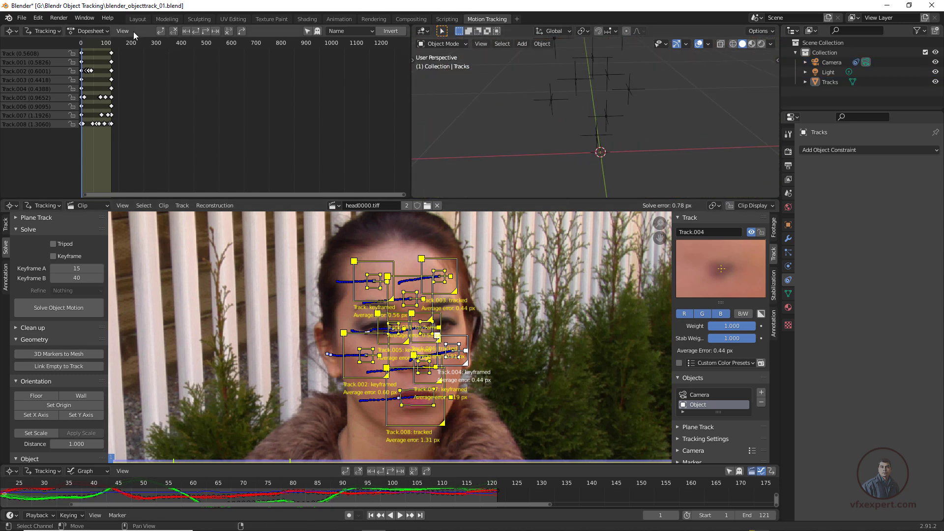
Step: Look through the camera in the Layout workspace and turn off the Motion Tracking overlay so only the Tracks mesh points remain
{"action": "left_click", "coordinate": [133, 19]}
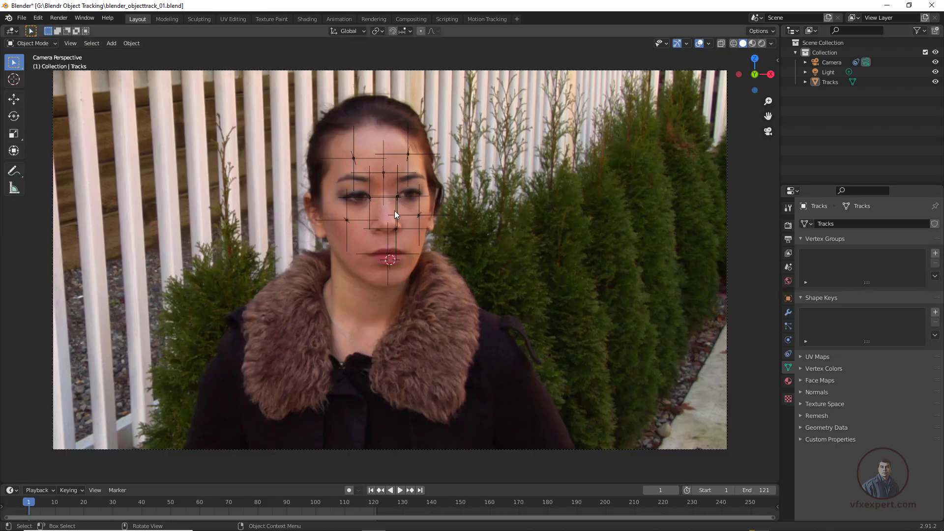
{"action": "mouse_move", "coordinate": [395, 210]}
{"action": "middle_mouse_down"}
{"action": "mouse_move", "coordinate": [376, 199]}
{"action": "mouse_move", "coordinate": [388, 220]}
{"action": "middle_mouse_up"}
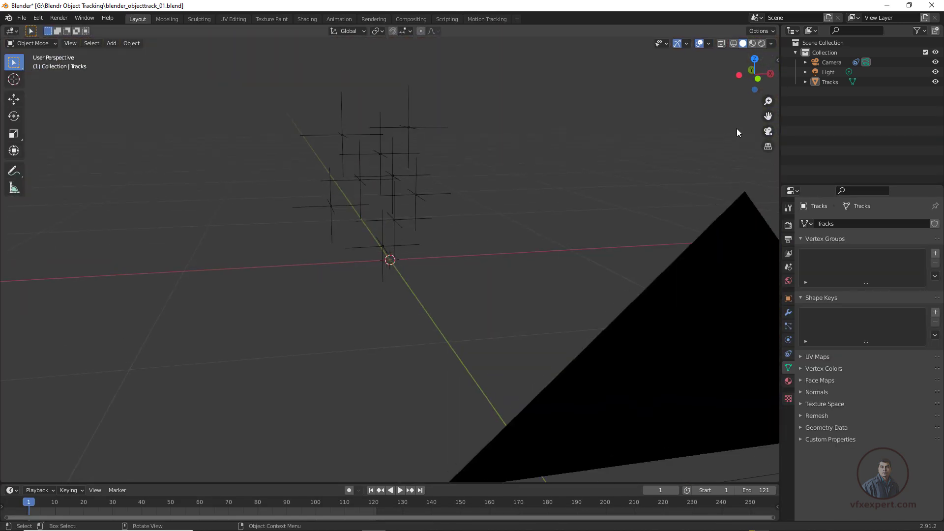
{"action": "left_click", "coordinate": [767, 131]}
{"action": "scroll", "coordinate": [398, 163], "scroll_direction": "up", "scroll_amount": 1}
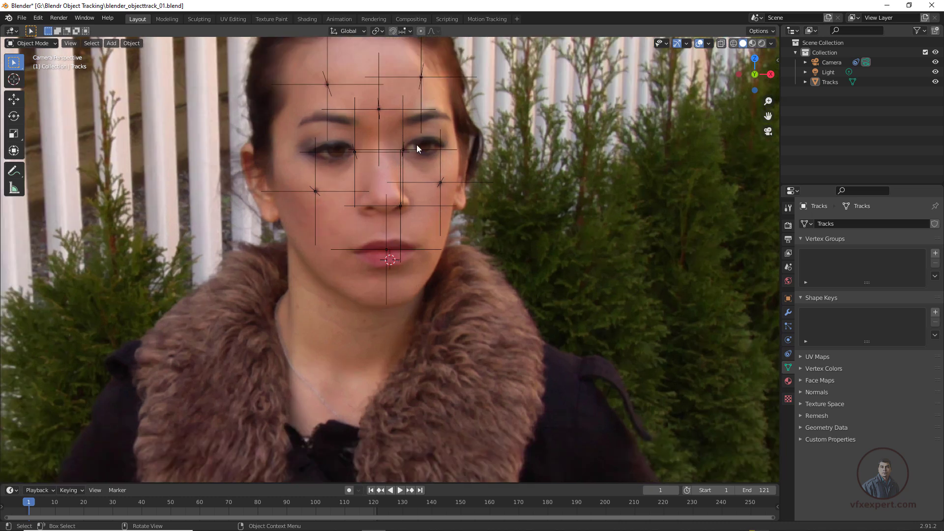
{"action": "left_click", "coordinate": [710, 44]}
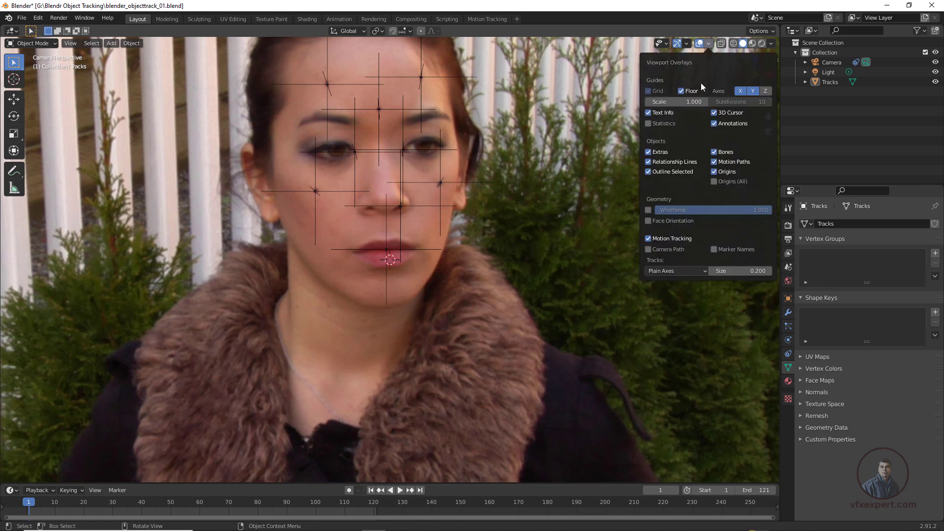
{"action": "left_click", "coordinate": [648, 240]}
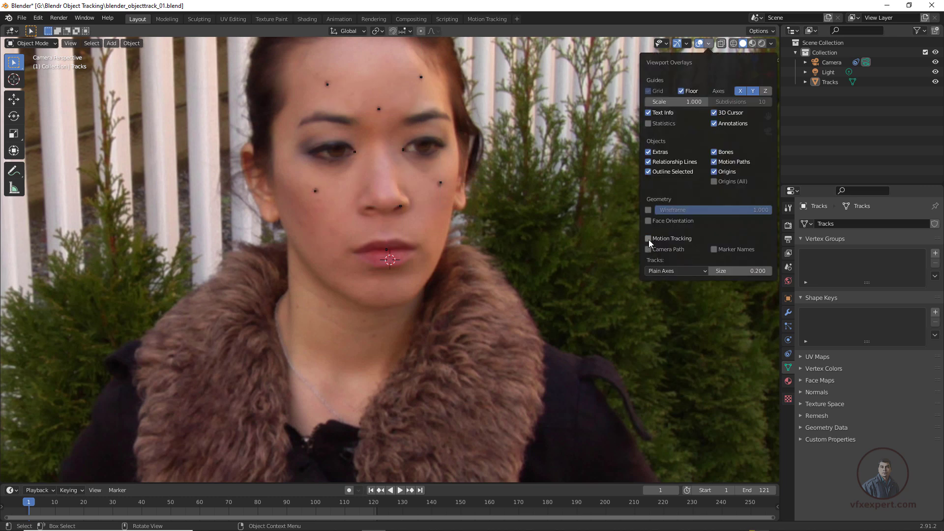
Step: Select the Tracks mesh and play the footage to check its points against the face, ending at frame 1
{"action": "left_click", "coordinate": [380, 111]}
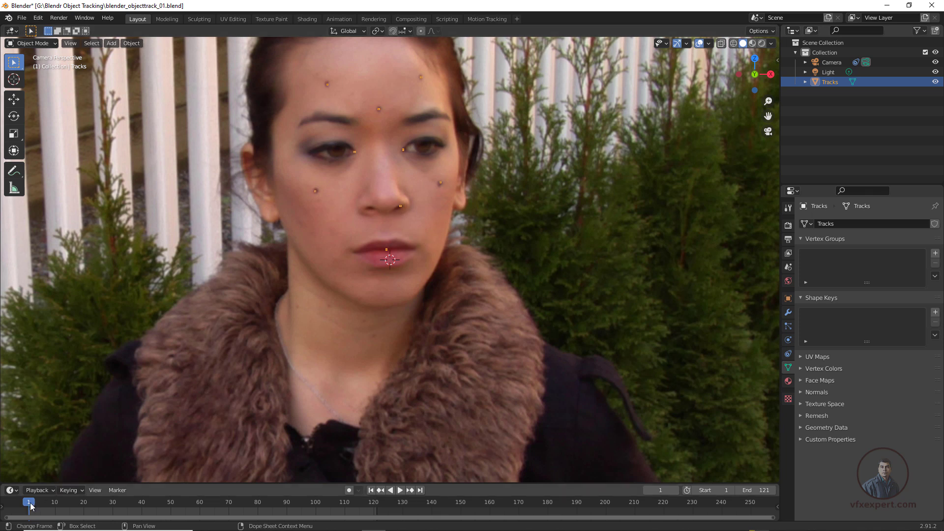
{"action": "key", "text": "space"}
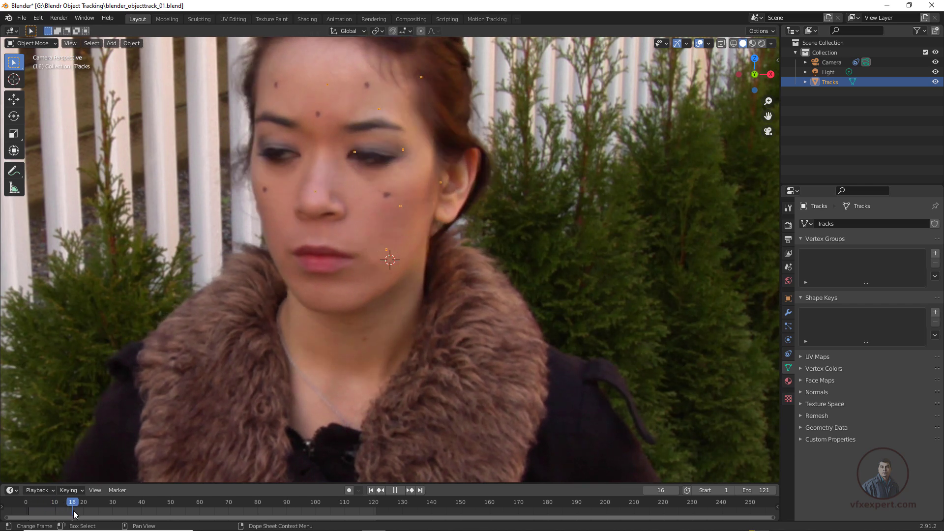
{"action": "key", "text": "space"}
{"action": "left_click", "coordinate": [371, 490]}
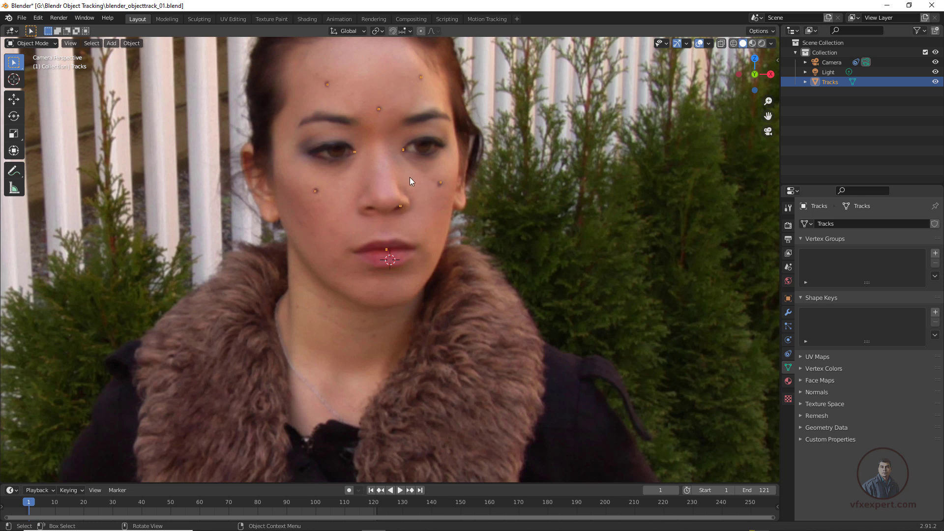
Step: Add an Object Solver constraint to the Tracks mesh with Object as its object and Camera as its camera, and set the inverse
{"action": "left_click", "coordinate": [788, 354]}
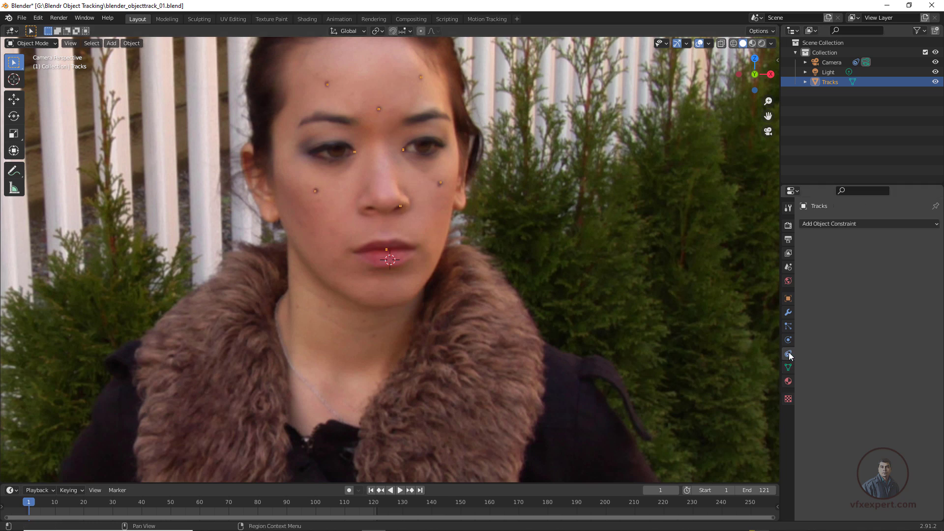
{"action": "left_click", "coordinate": [834, 223]}
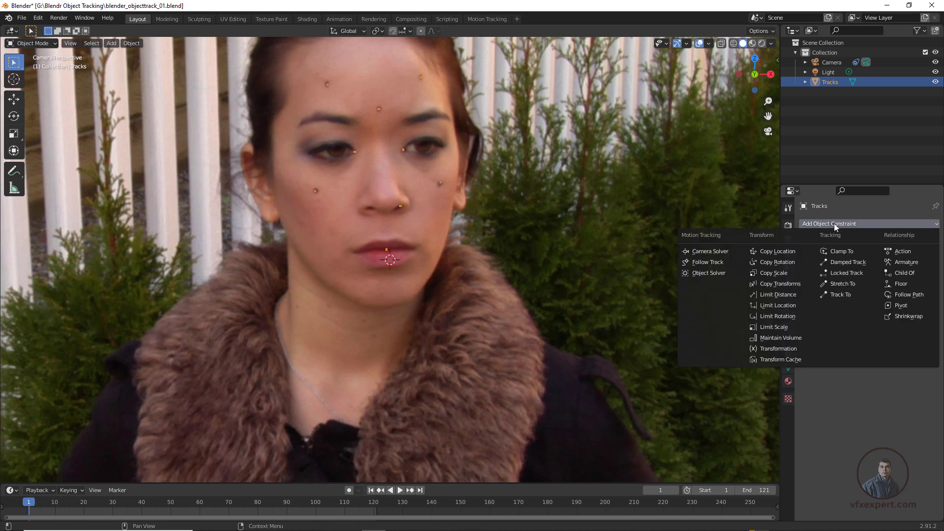
{"action": "left_click", "coordinate": [710, 273]}
{"action": "left_click", "coordinate": [872, 270]}
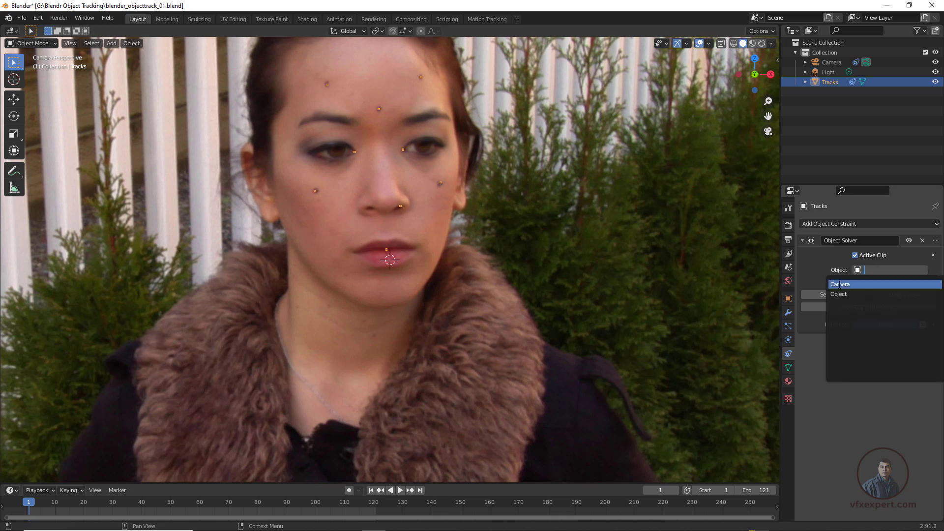
{"action": "left_click", "coordinate": [839, 294]}
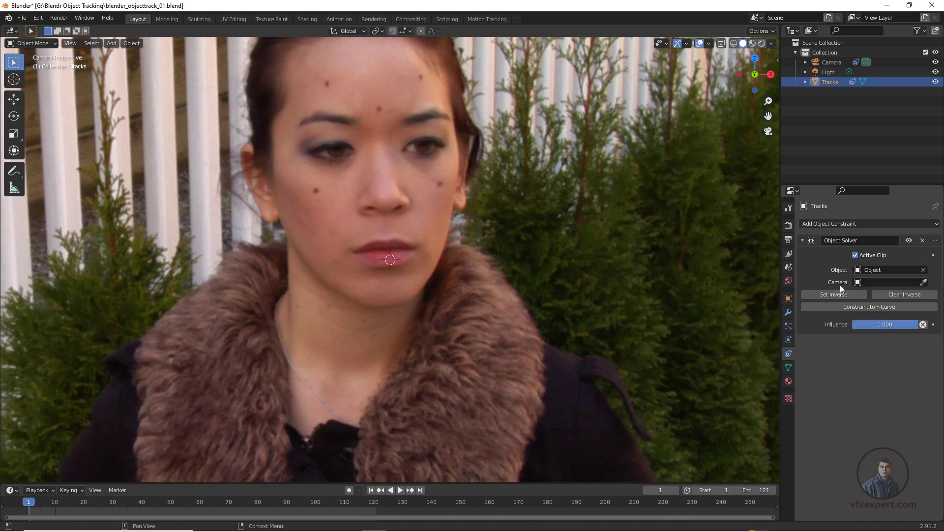
{"action": "left_click", "coordinate": [863, 281]}
{"action": "left_click", "coordinate": [847, 297]}
{"action": "left_click", "coordinate": [831, 295]}
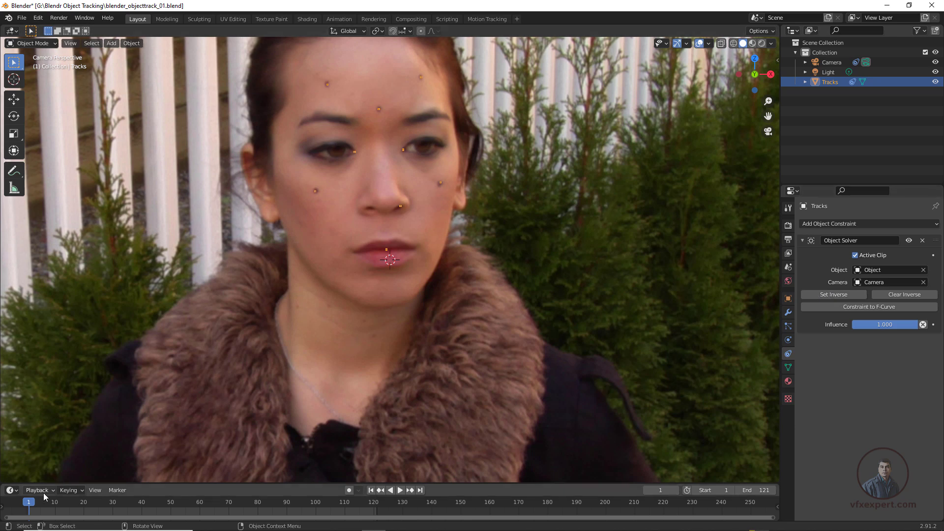
Step: Play the footage through the camera and in a perspective view to check how the Tracks points follow the head
{"action": "key", "text": "space"}
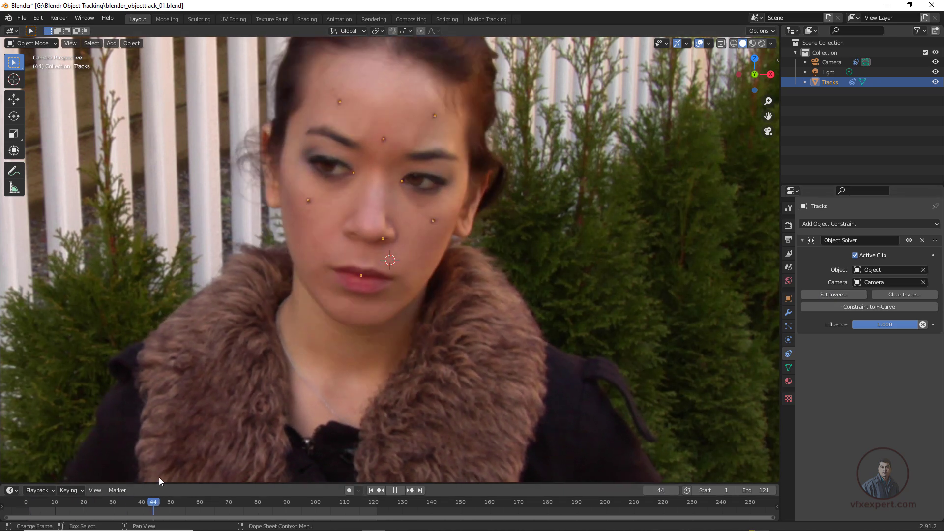
{"action": "key", "text": "space"}
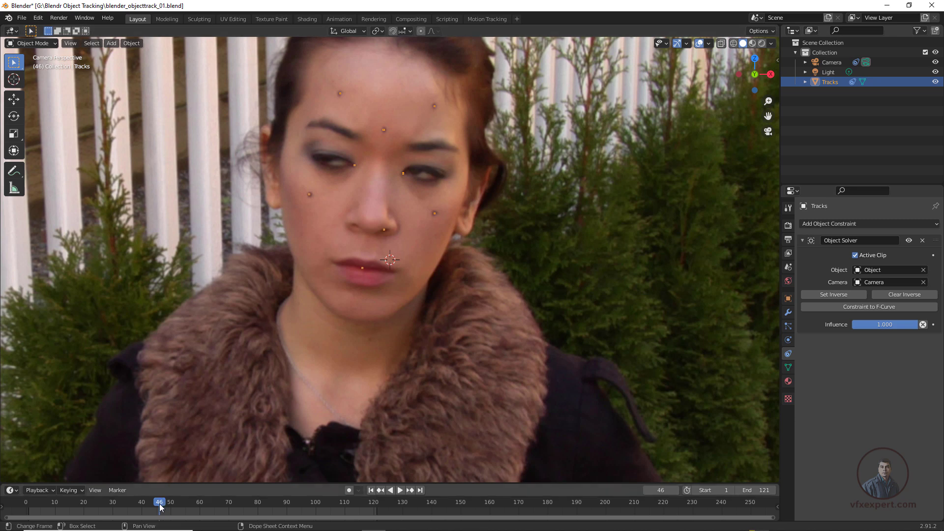
{"action": "key", "text": "space"}
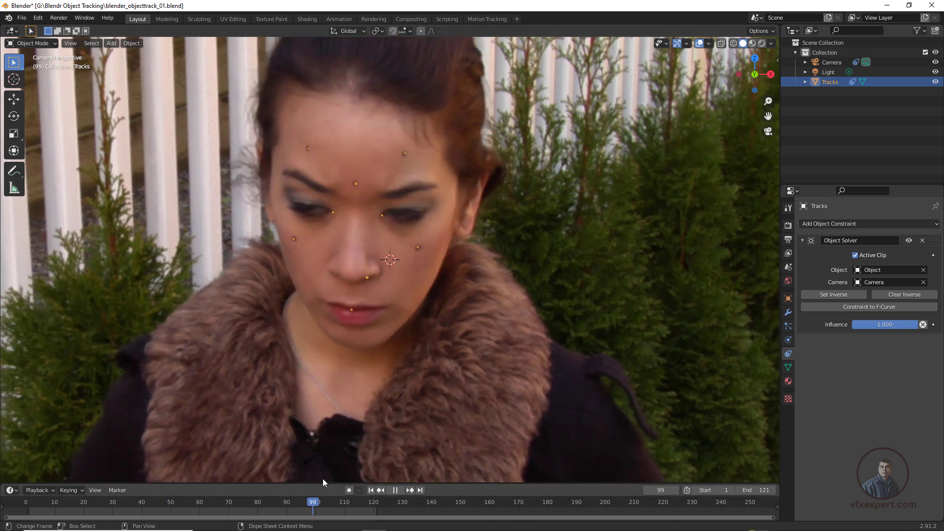
{"action": "left_click", "coordinate": [116, 502]}
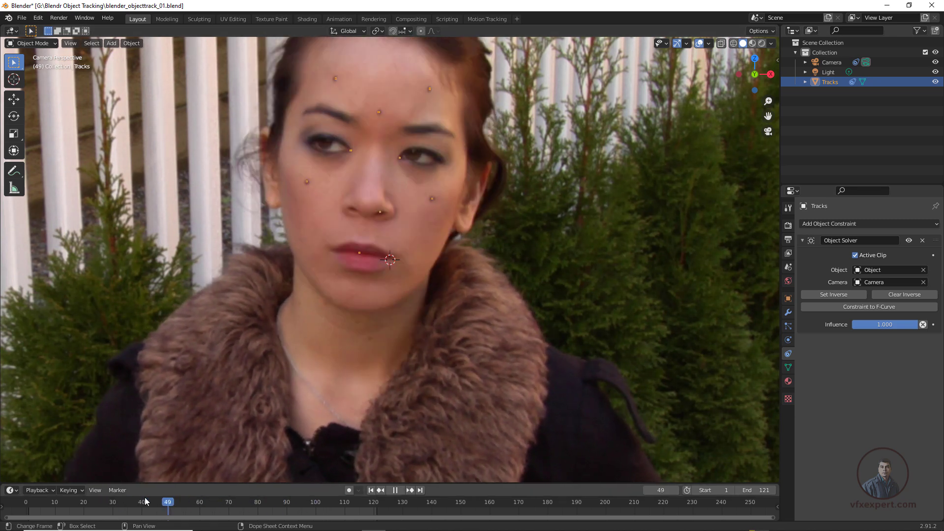
{"action": "key", "text": "Escape"}
{"action": "middle_click_drag", "start_coordinate": [419, 311], "coordinate": [386, 270]}
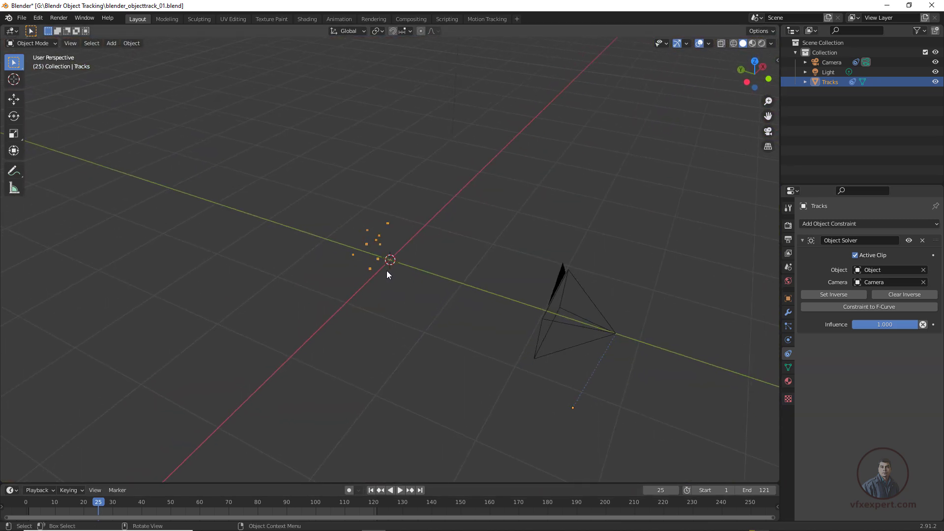
{"action": "key", "text": "space"}
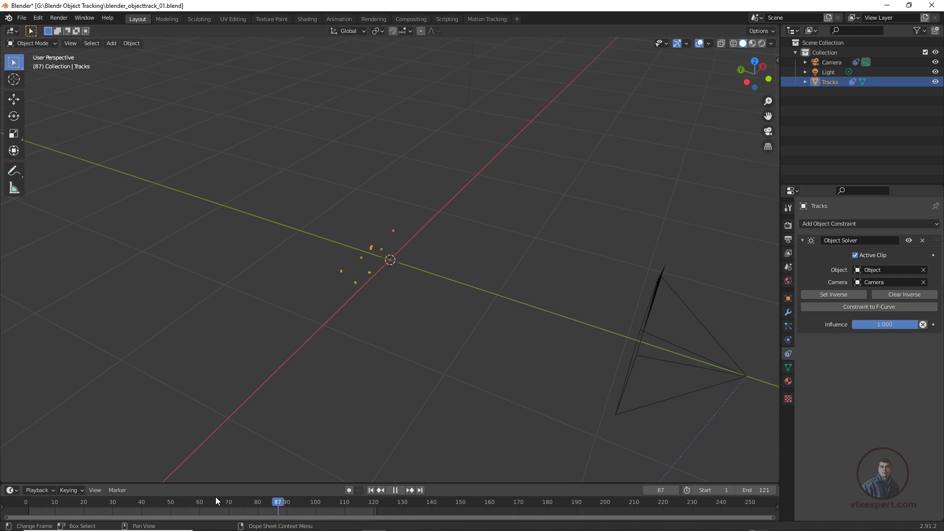
{"action": "key", "text": "Escape"}
Step: Enable the Motion Tracking overlay and play through the frames to compare the track markers with the moving mesh points
{"action": "left_click", "coordinate": [708, 44]}
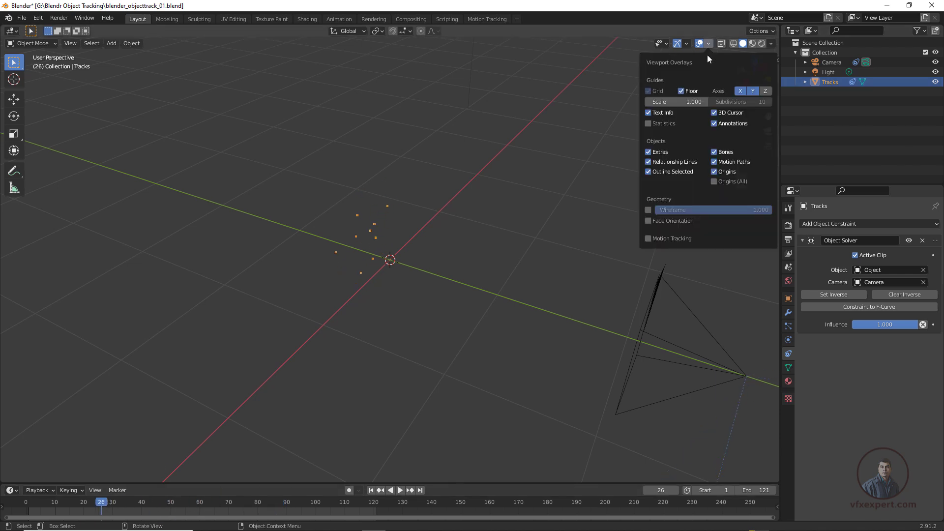
{"action": "left_click", "coordinate": [648, 239]}
{"action": "middle_click_drag", "start_coordinate": [590, 251], "coordinate": [456, 282]}
{"action": "key", "text": "space"}
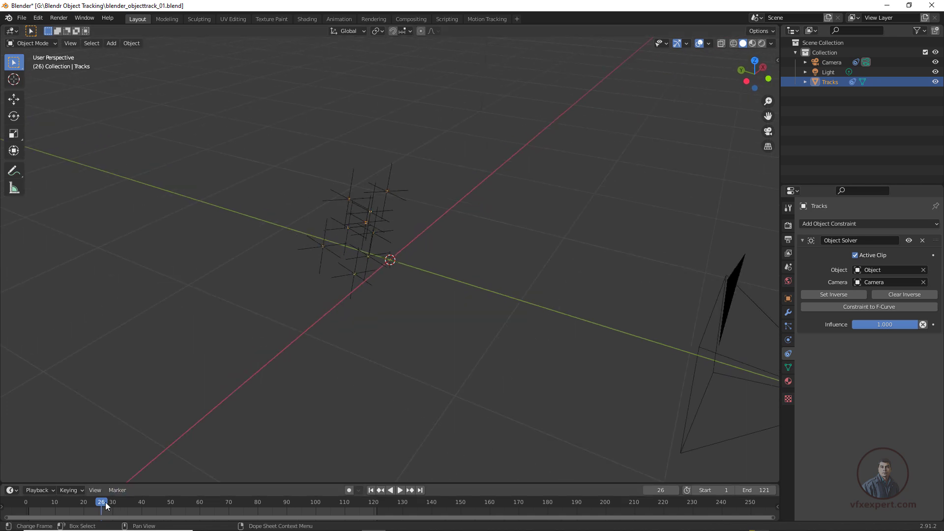
{"action": "left_click_drag", "start_coordinate": [163, 500], "coordinate": [60, 522]}
{"action": "key", "text": "space"}
{"action": "middle_click_drag", "start_coordinate": [395, 325], "coordinate": [451, 274]}
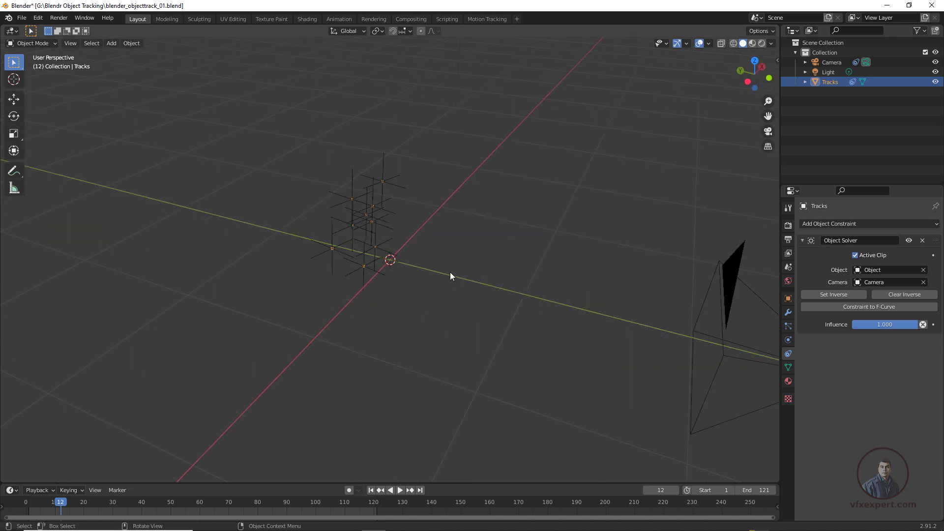
{"action": "key", "text": "space"}
{"action": "left_click_drag", "start_coordinate": [84, 502], "coordinate": [32, 506]}
{"action": "key", "text": "space"}
{"action": "middle_click_drag", "start_coordinate": [59, 162], "coordinate": [72, 108]}
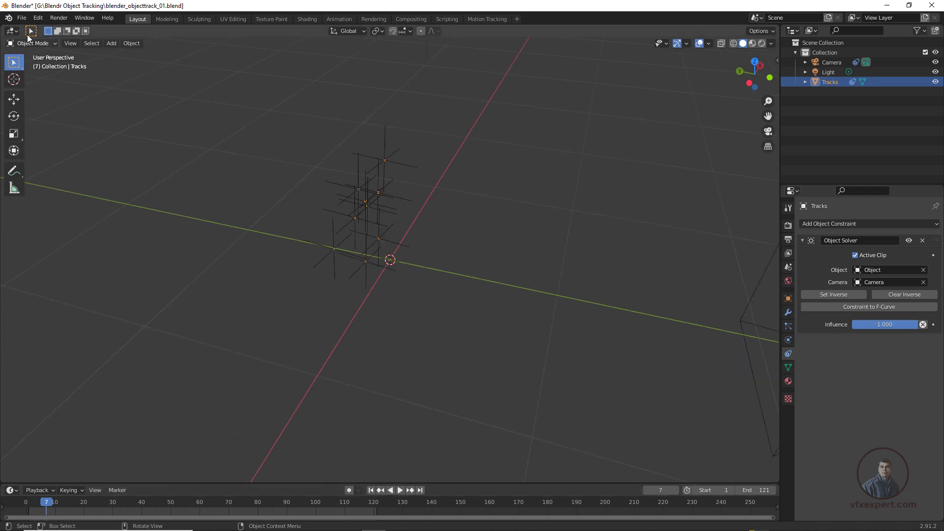
Step: Import the Wavefront model 13549_Volto_Mask_L2.obj from the face_Mask folder inside Volto_Mask_v
{"action": "left_click", "coordinate": [22, 18]}
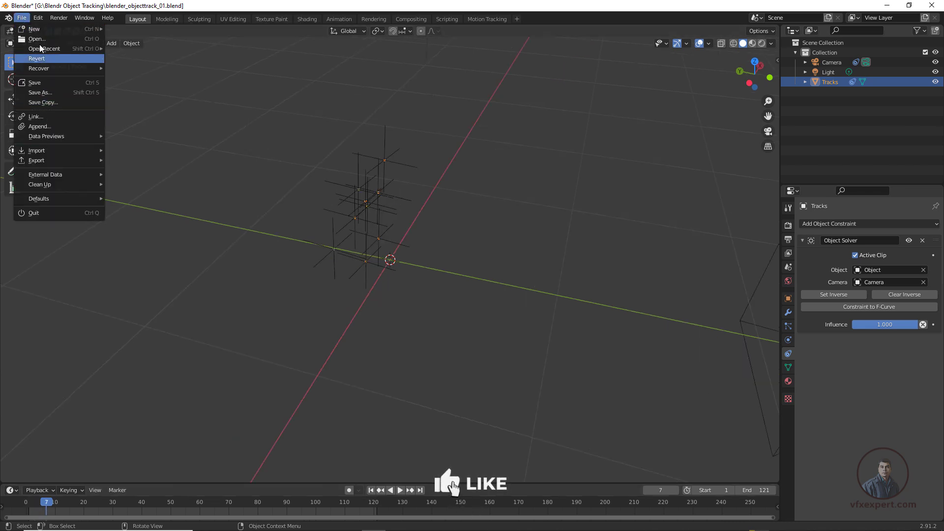
{"action": "mouse_move", "coordinate": [37, 154]}
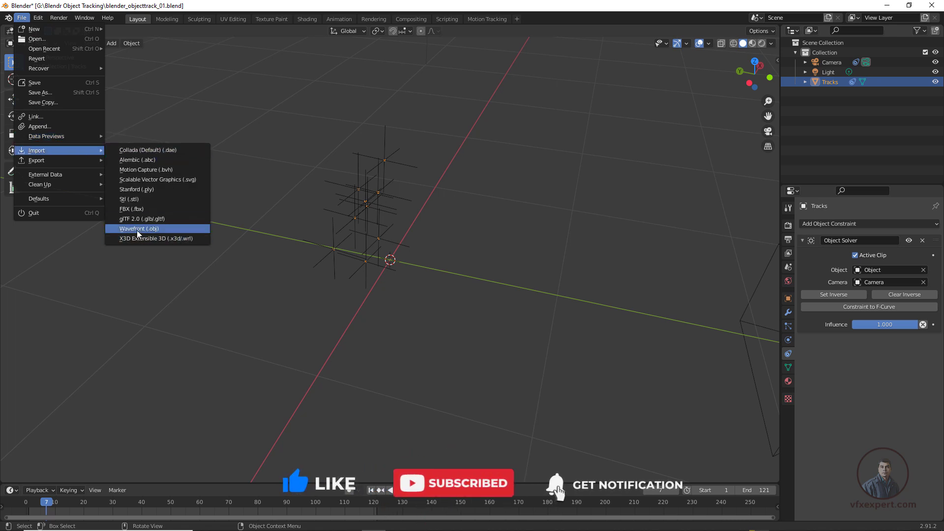
{"action": "left_click", "coordinate": [159, 229]}
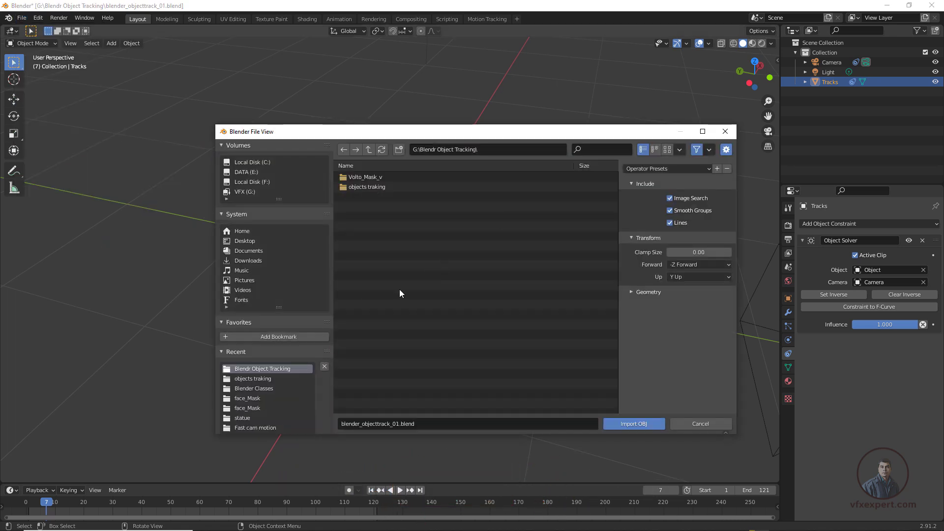
{"action": "double_click", "coordinate": [374, 178]}
{"action": "left_click", "coordinate": [370, 178]}
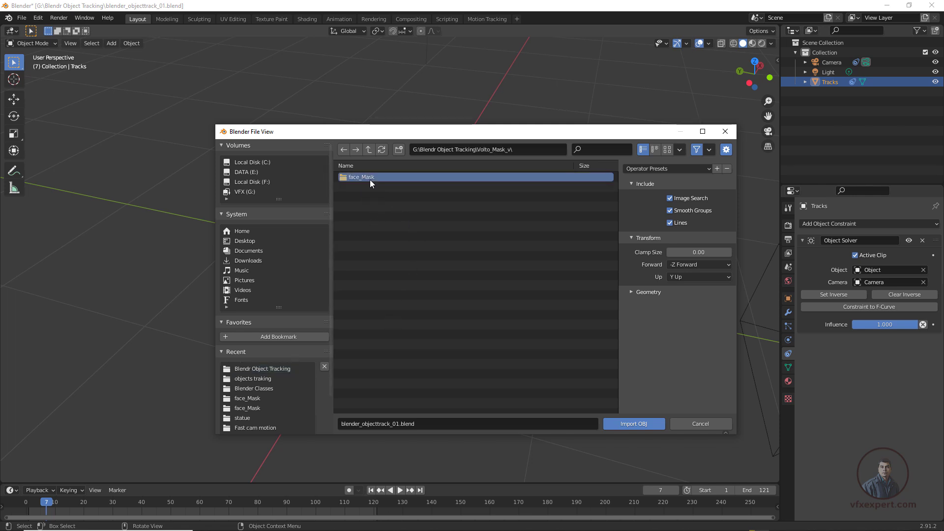
{"action": "double_click", "coordinate": [365, 176]}
{"action": "left_click", "coordinate": [408, 177]}
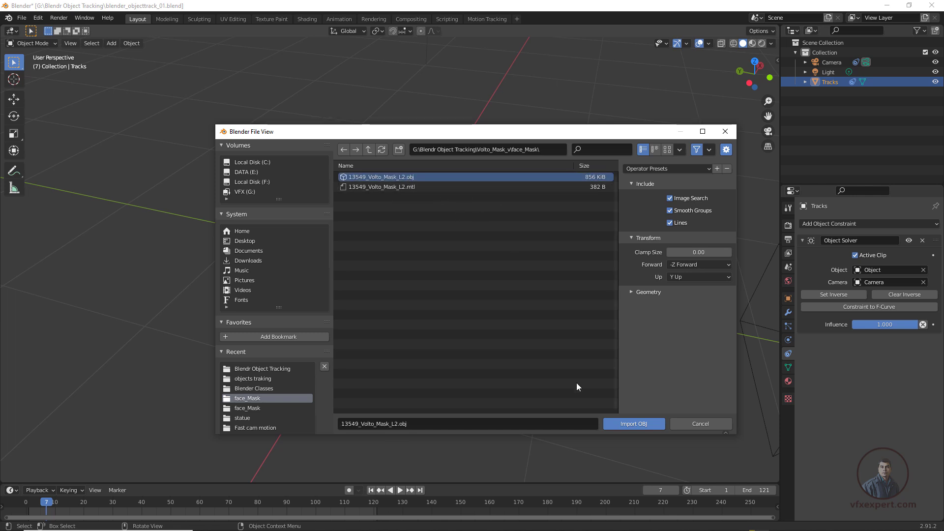
{"action": "left_click", "coordinate": [641, 426]}
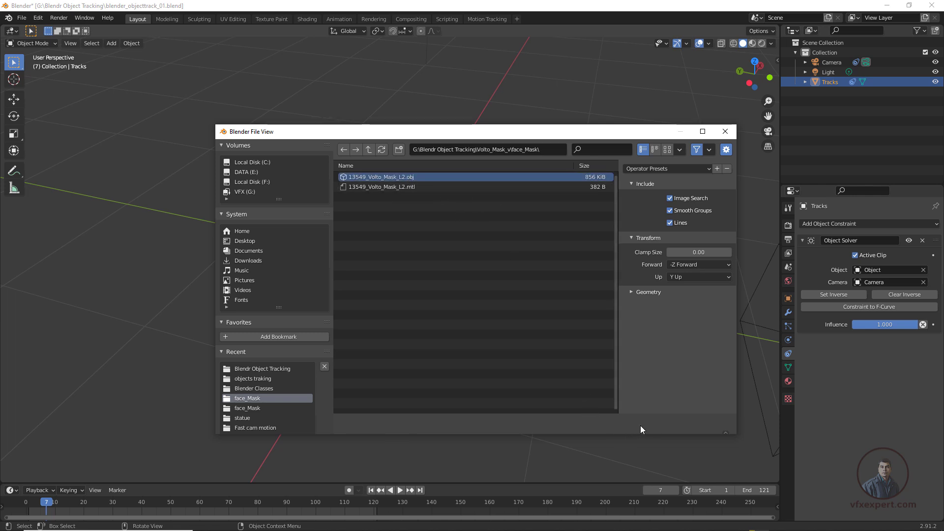
Step: Select the imported face mask and scale it down uniformly to about 0.12
{"action": "scroll", "coordinate": [423, 318], "scroll_direction": "down", "scroll_amount": 10}
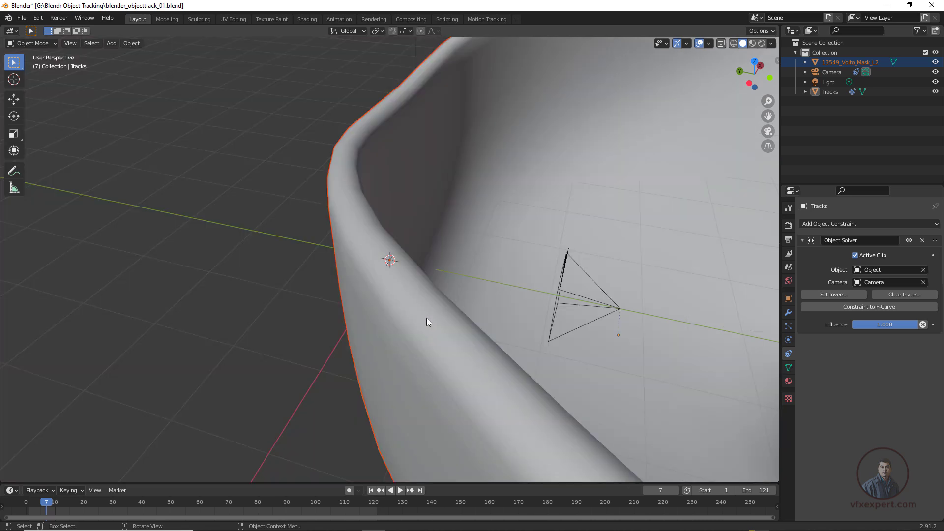
{"action": "middle_click_drag", "start_coordinate": [489, 396], "coordinate": [498, 368]}
{"action": "left_click", "coordinate": [512, 337]}
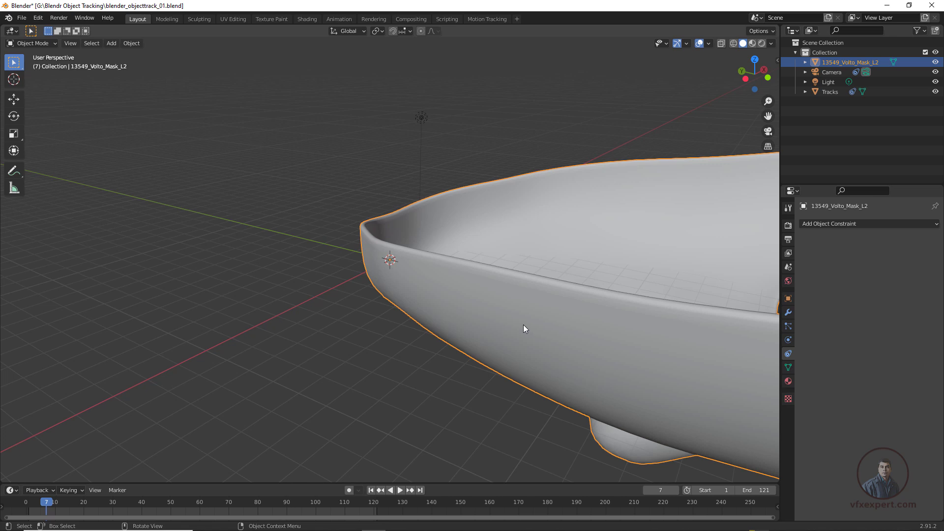
{"action": "key", "text": "s"}
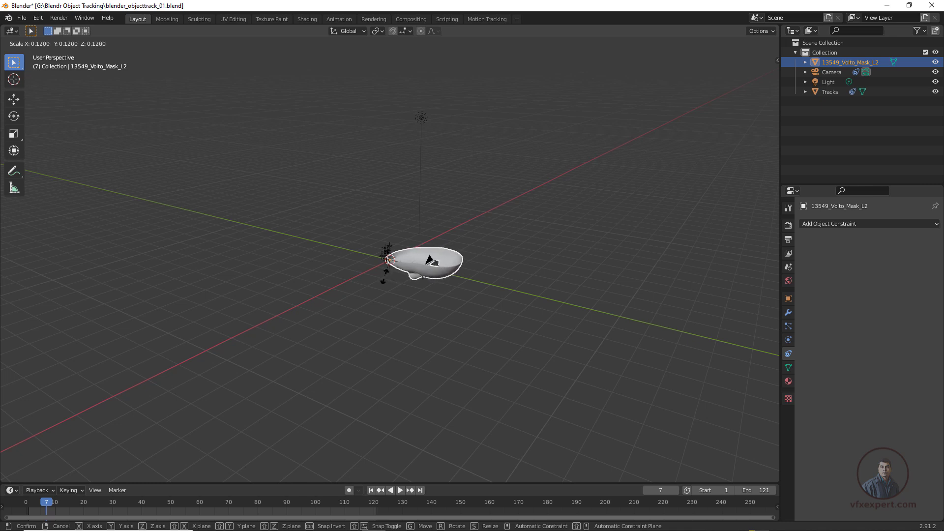
{"action": "left_click", "coordinate": [408, 270]}
Step: Rotate the mask about -71 degrees around the global X axis so it stands upright facing the camera
{"action": "scroll", "coordinate": [413, 295], "scroll_direction": "up", "scroll_amount": 5}
{"action": "middle_click_drag", "start_coordinate": [421, 320], "coordinate": [522, 307]}
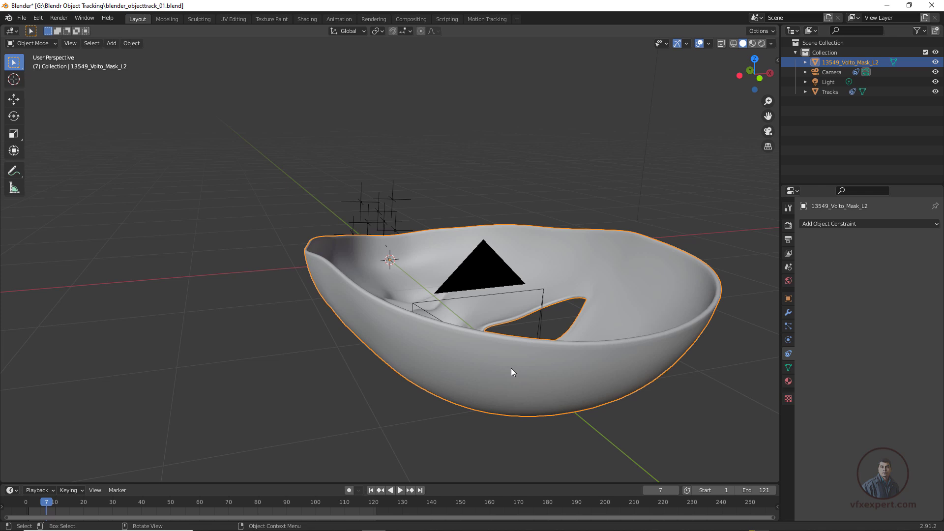
{"action": "key", "text": "r"}
{"action": "key", "text": "x"}
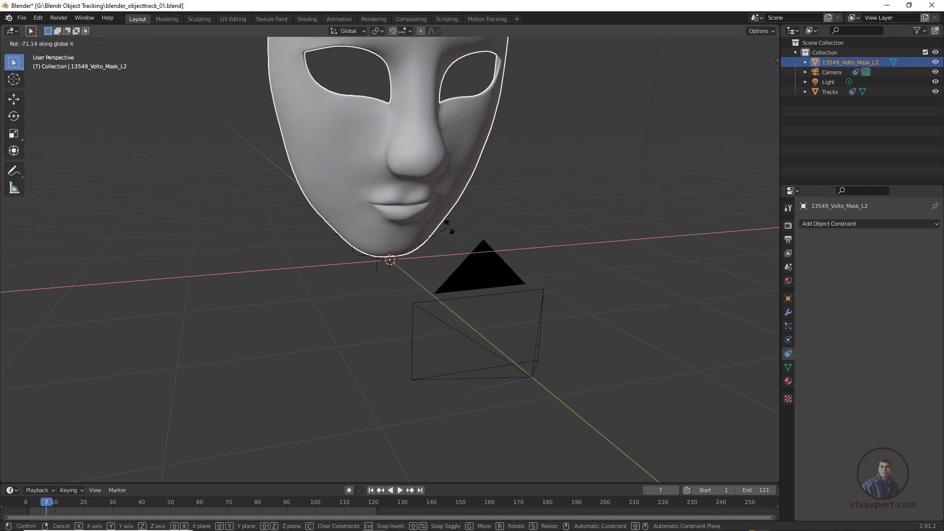
{"action": "left_click", "coordinate": [449, 226]}
Step: Move the mask back along the Y axis, behind the track markers
{"action": "key", "text": "g"}
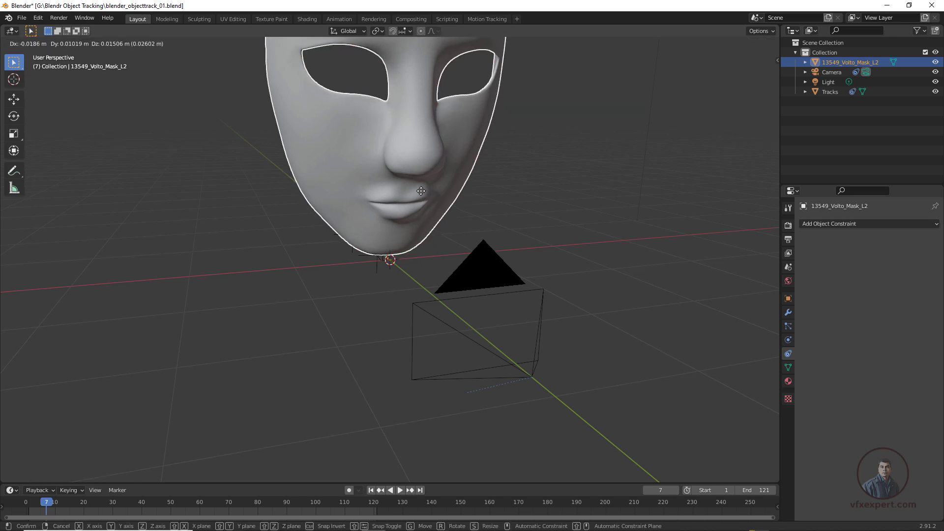
{"action": "key", "text": "y"}
{"action": "left_click", "coordinate": [356, 246]}
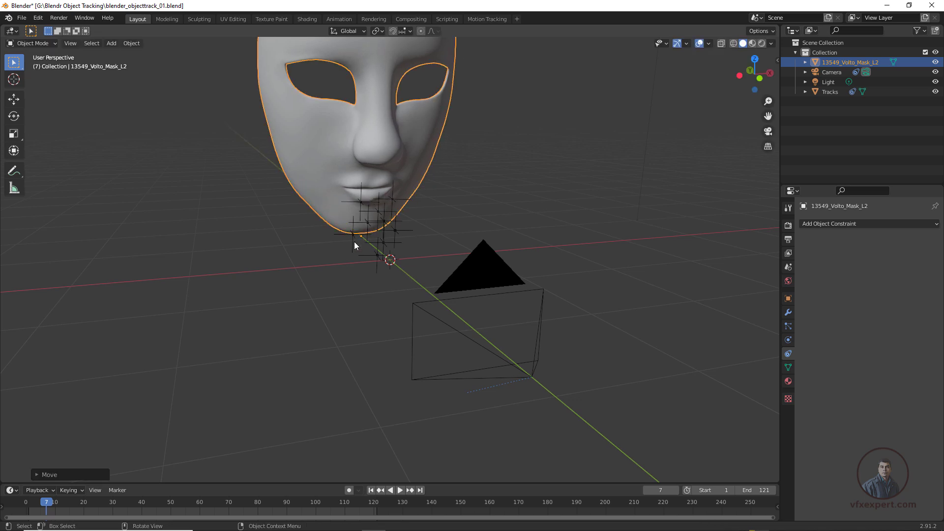
Step: Select the single track marker at the nose and snap the 3D cursor to it
{"action": "scroll", "coordinate": [394, 284], "scroll_direction": "up", "scroll_amount": 4}
{"action": "middle_click_drag", "start_coordinate": [420, 295], "coordinate": [389, 266]}
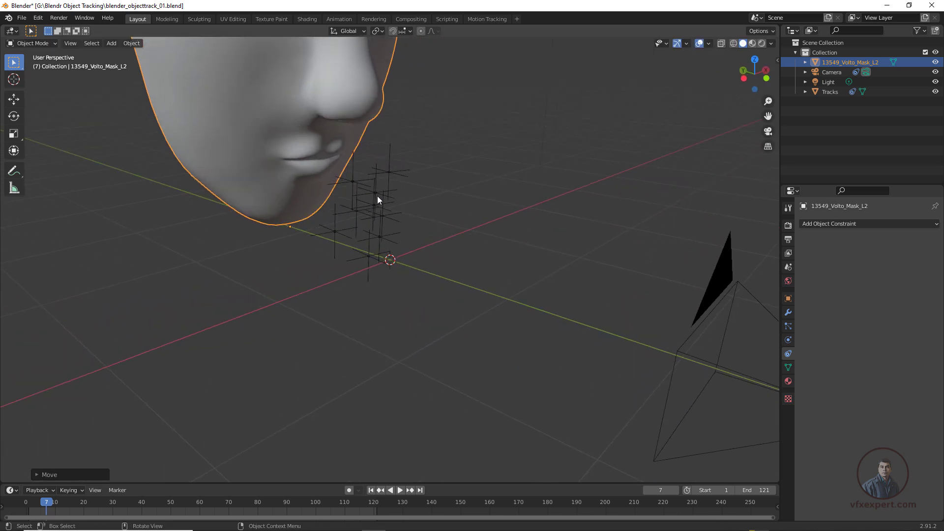
{"action": "scroll", "coordinate": [378, 195], "scroll_direction": "up", "scroll_amount": 2}
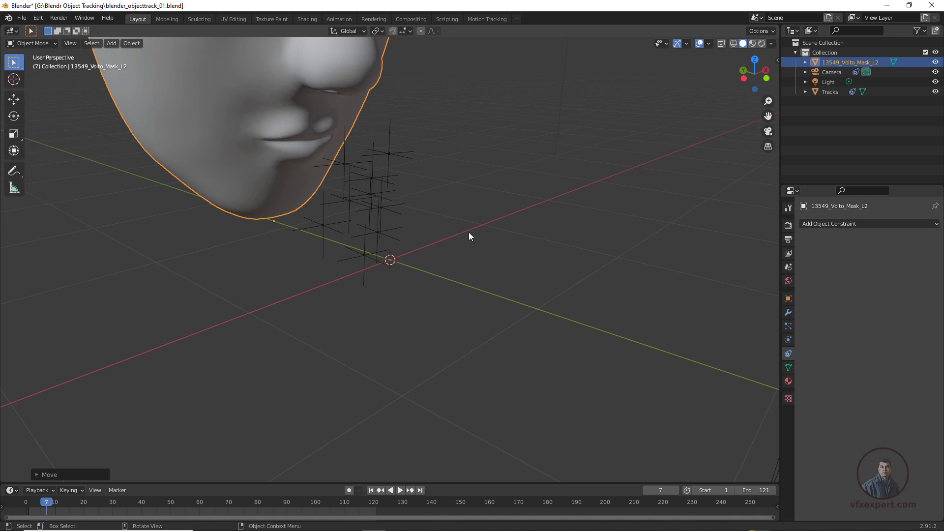
{"action": "left_click", "coordinate": [370, 201]}
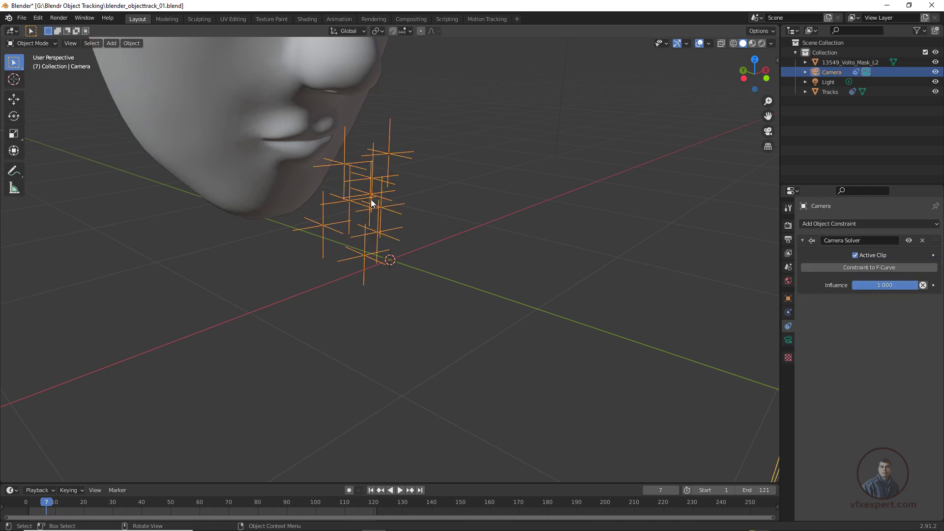
{"action": "left_click", "coordinate": [377, 232]}
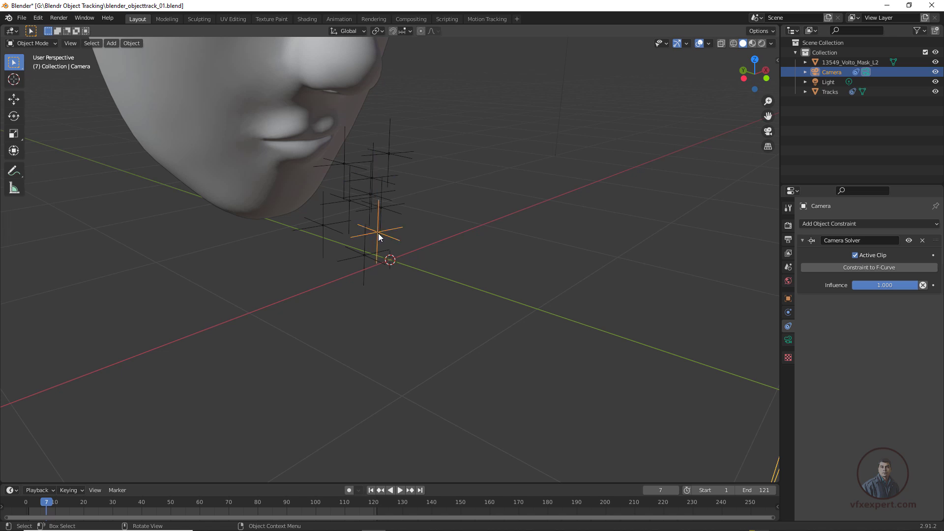
{"action": "key", "text": "shift+s"}
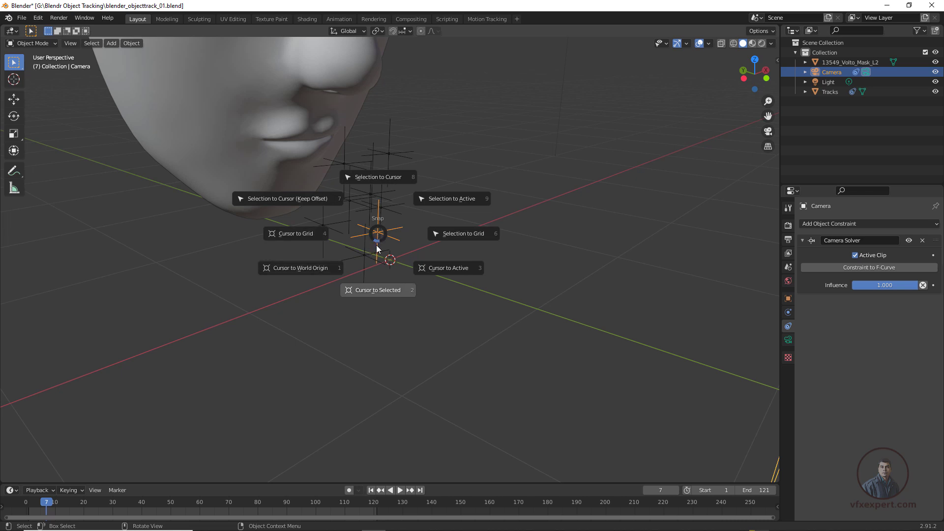
{"action": "left_click", "coordinate": [377, 292]}
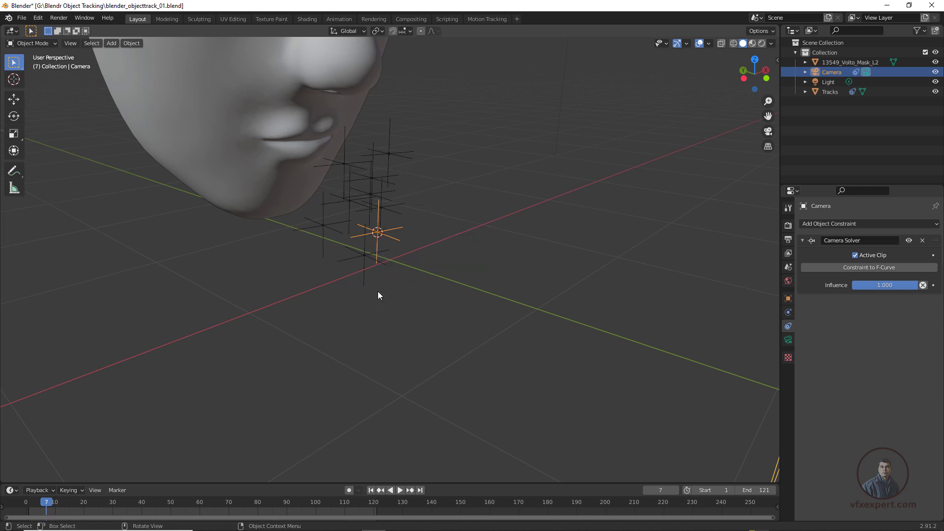
Step: Snap the face mask to the 3D cursor and scale it down uniformly towards the head's size
{"action": "left_click", "coordinate": [291, 129]}
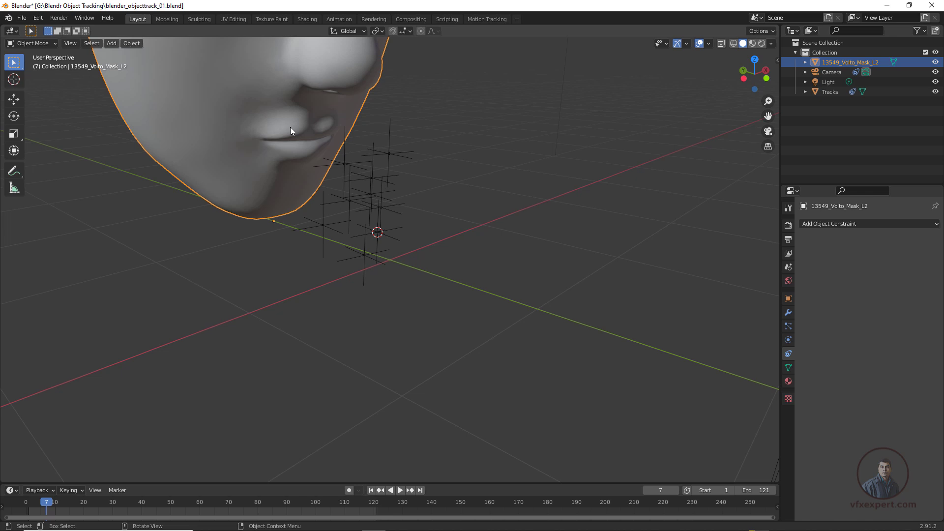
{"action": "key", "text": "shift+s"}
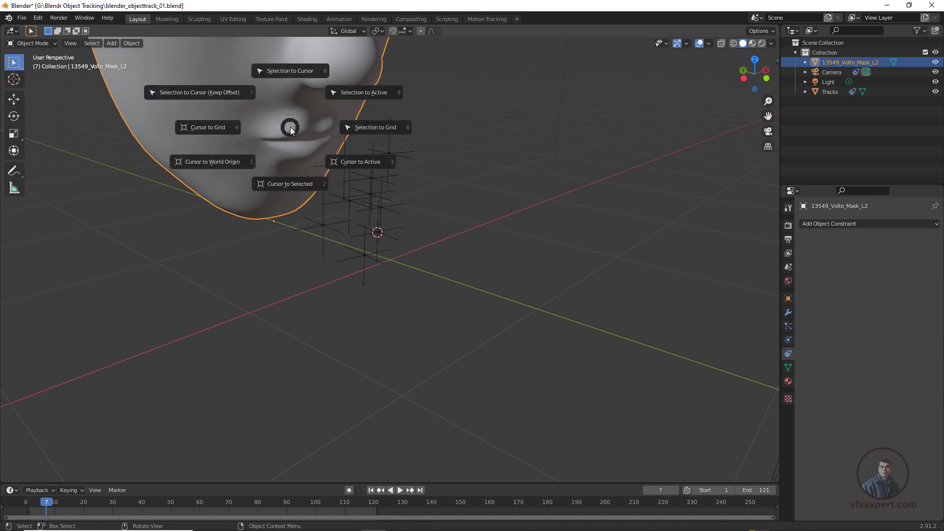
{"action": "left_click", "coordinate": [290, 74]}
{"action": "middle_click_drag", "start_coordinate": [387, 335], "coordinate": [396, 315]}
{"action": "key", "text": "s"}
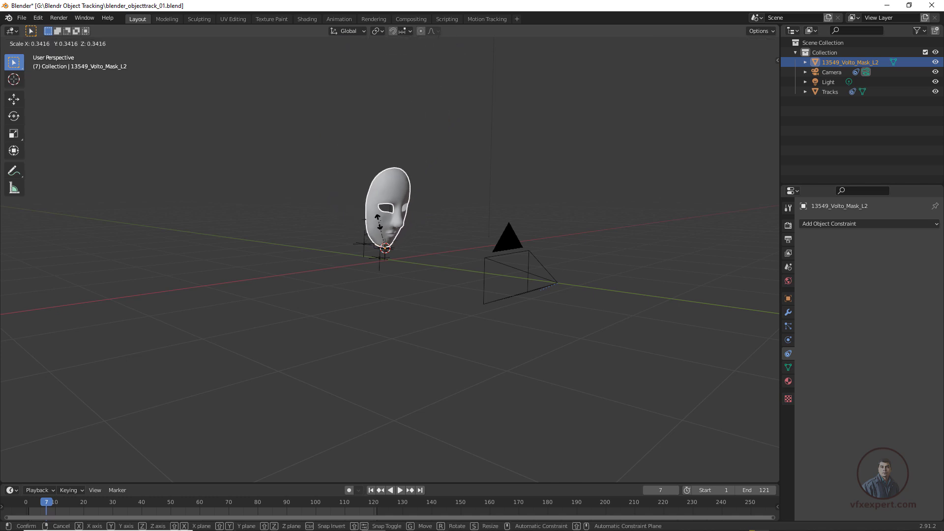
{"action": "left_click", "coordinate": [397, 175]}
Step: Through the camera view, lower the mask about 0.41 m along the Z axis over the face
{"action": "left_click", "coordinate": [768, 131]}
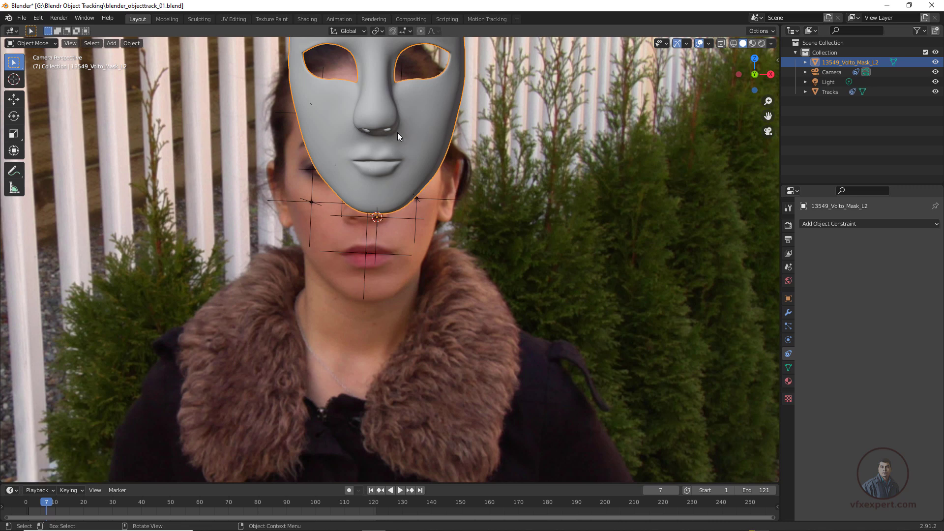
{"action": "key", "text": "g"}
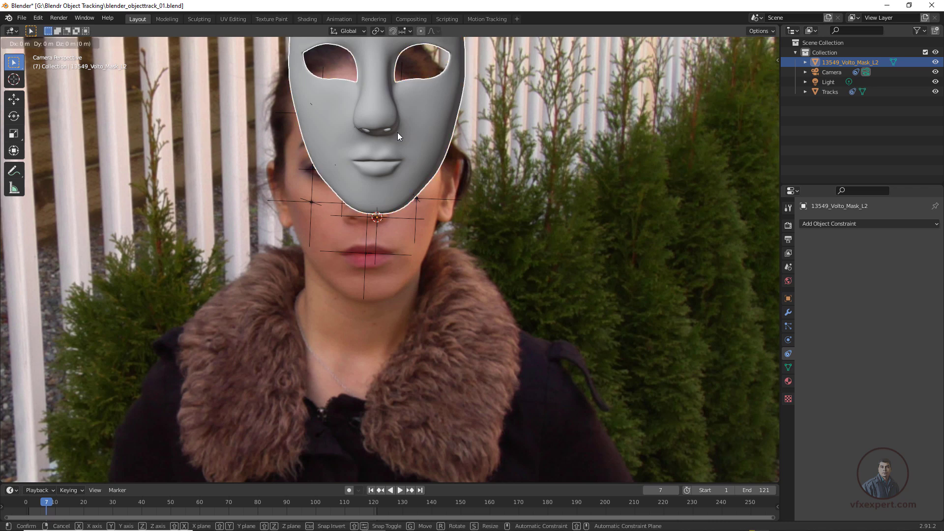
{"action": "key", "text": "z"}
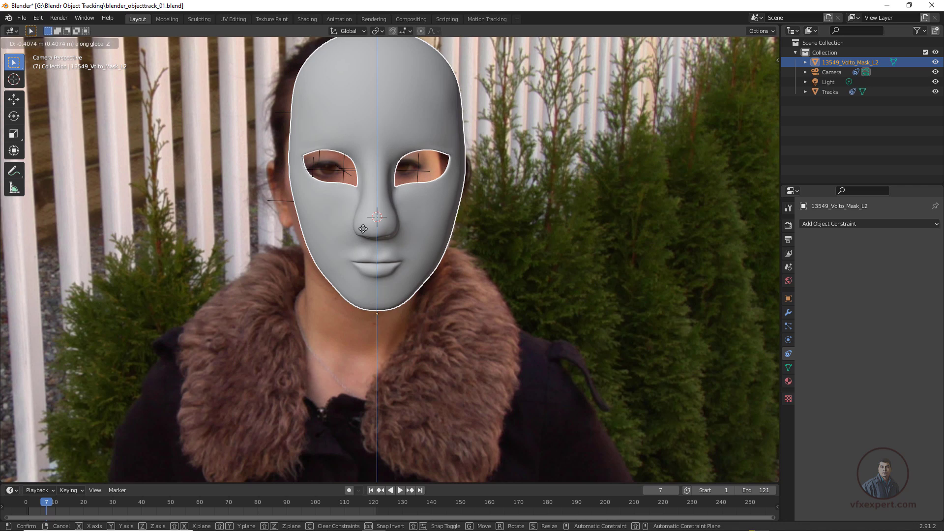
{"action": "left_click", "coordinate": [363, 229]}
Step: Fine-tune the mask's position and size so its eye openings line up with the eyes in the footage
{"action": "key", "text": "g"}
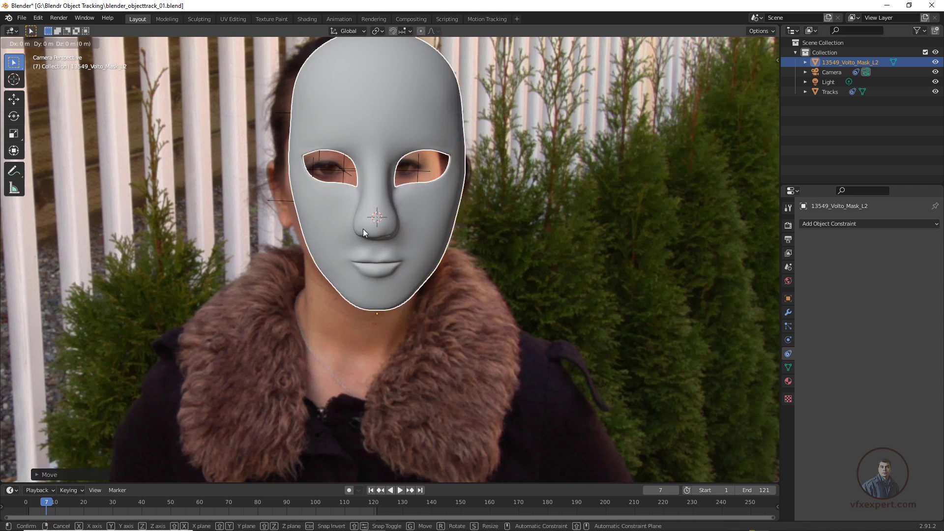
{"action": "key", "text": "x"}
{"action": "left_click", "coordinate": [352, 235]}
{"action": "key", "text": "g"}
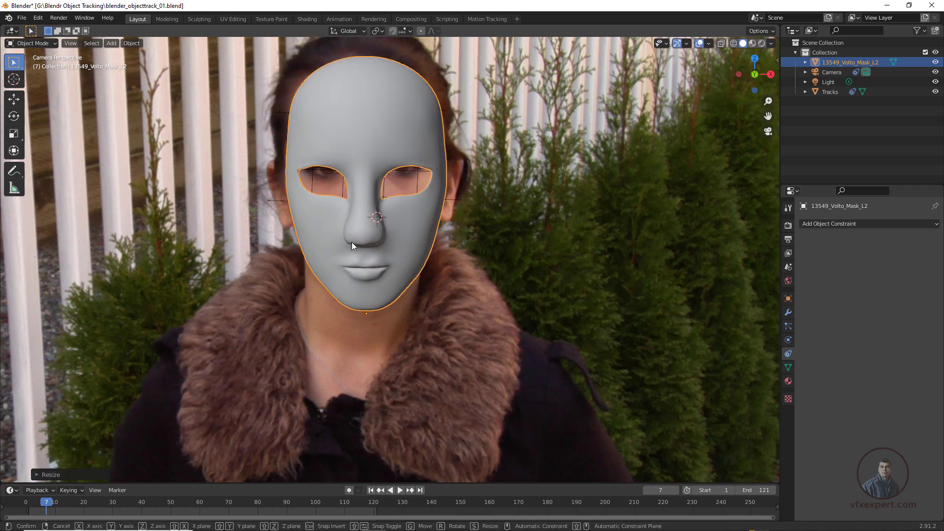
{"action": "key", "text": "y"}
{"action": "left_click", "coordinate": [355, 231]}
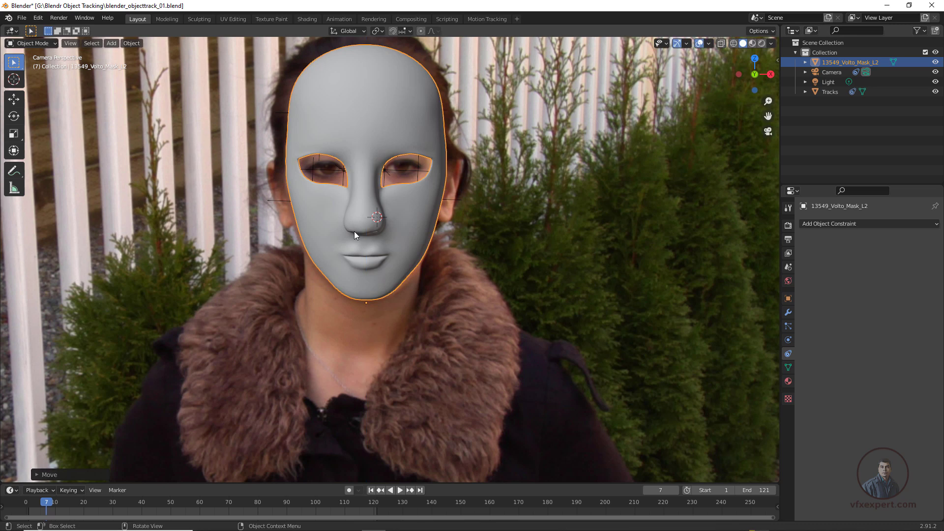
Step: Display the mask in Wireframe shading and rotate it slightly about the Z and X axes to match the face's angle
{"action": "key", "text": "z"}
{"action": "left_click", "coordinate": [293, 234]}
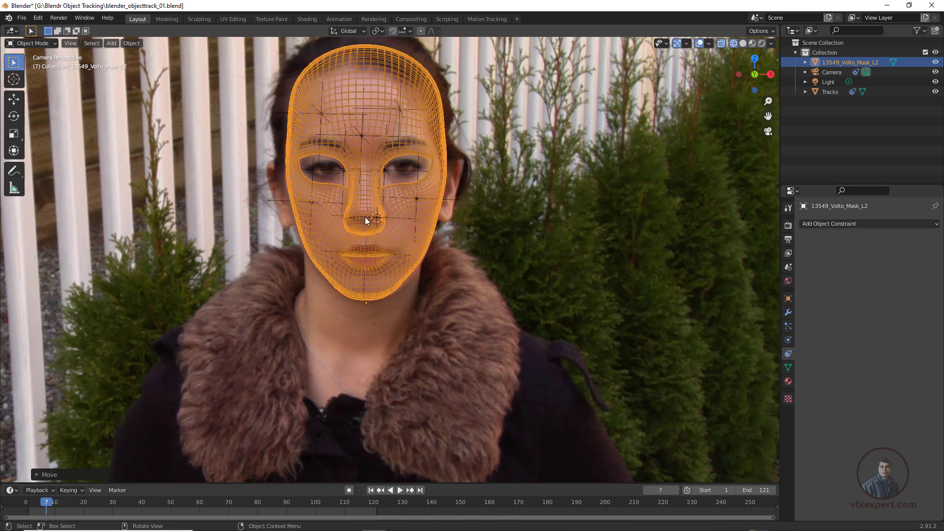
{"action": "key", "text": "r"}
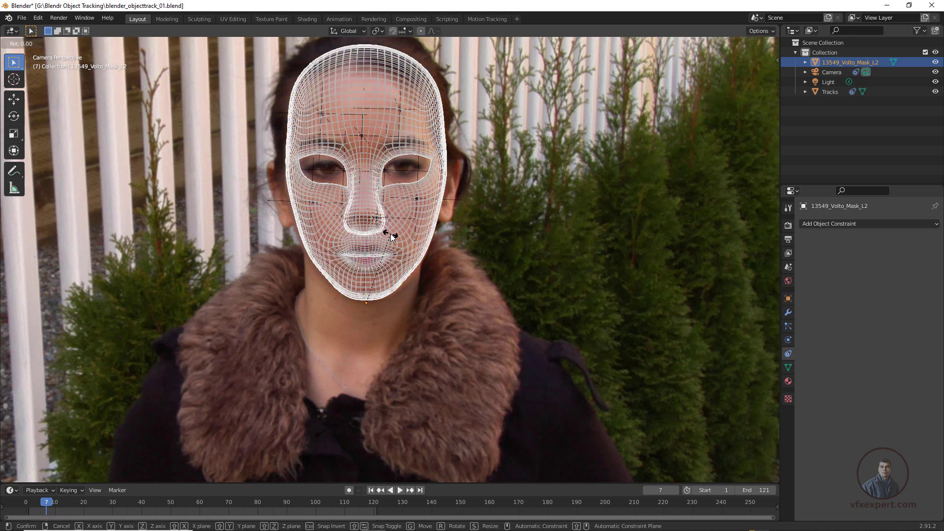
{"action": "key", "text": "z"}
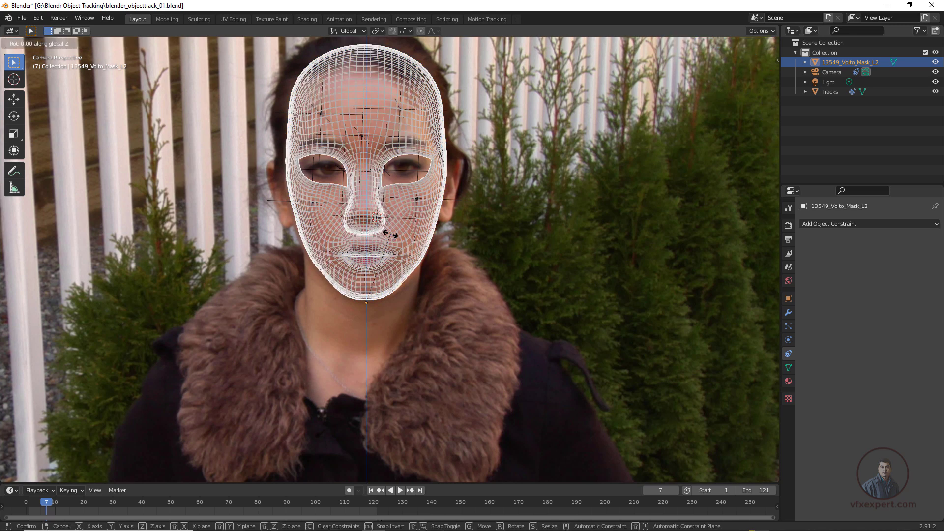
{"action": "left_click", "coordinate": [395, 235]}
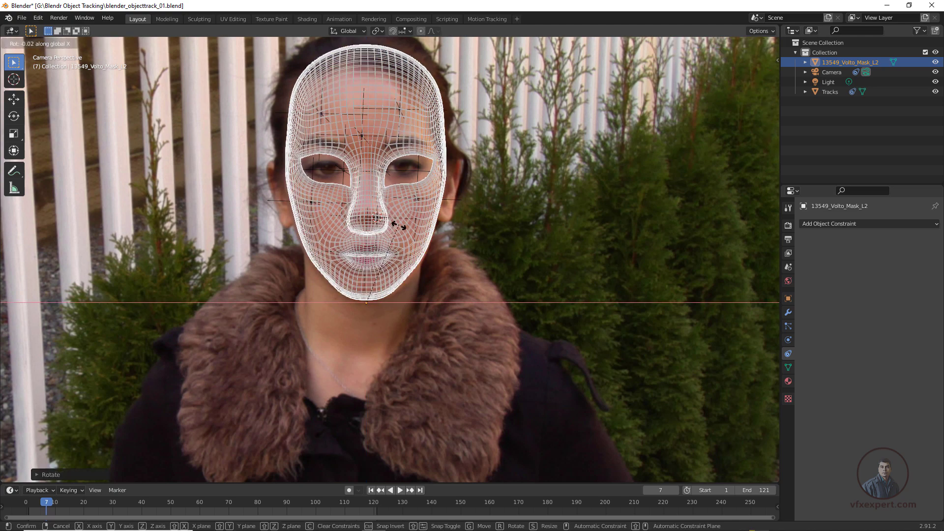
{"action": "middle_click_drag", "start_coordinate": [395, 235], "coordinate": [425, 288]}
{"action": "key", "text": "KP_0"}
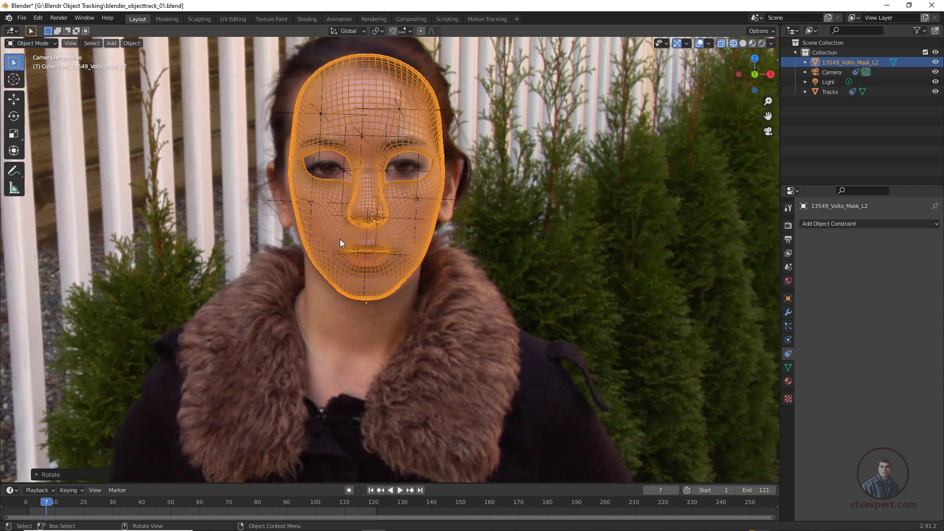
Step: Return to Solid shading and play the footage from frame 7 to compare the mask with the head's motion
{"action": "key", "text": "z"}
{"action": "left_click", "coordinate": [420, 242]}
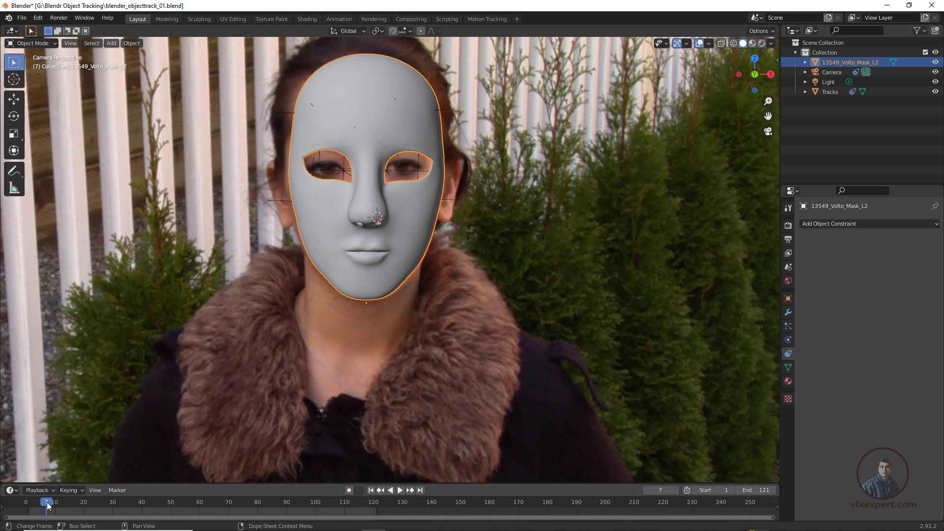
{"action": "key", "text": "space"}
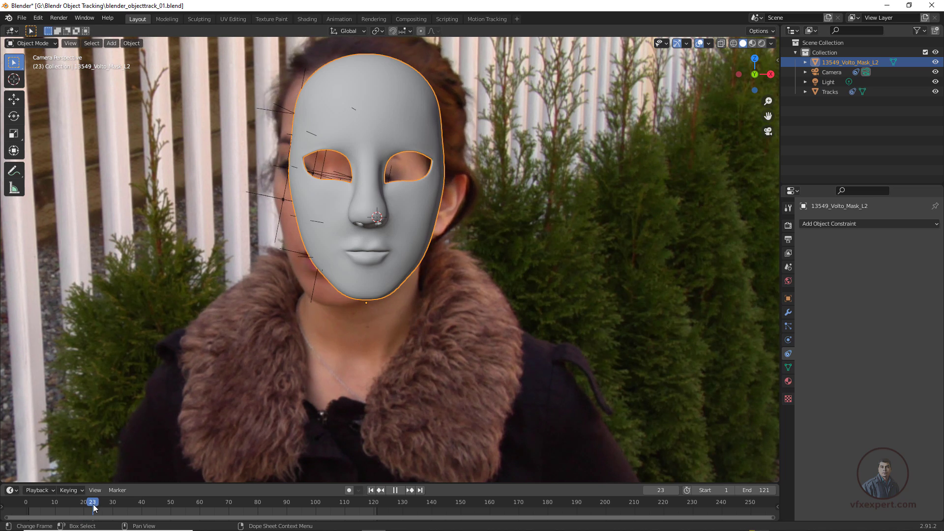
Step: Stop playback, return to frame 7 and hide the Motion Tracking overlay in the viewport
{"action": "key", "text": "space"}
{"action": "left_click_drag", "start_coordinate": [85, 508], "coordinate": [47, 512]}
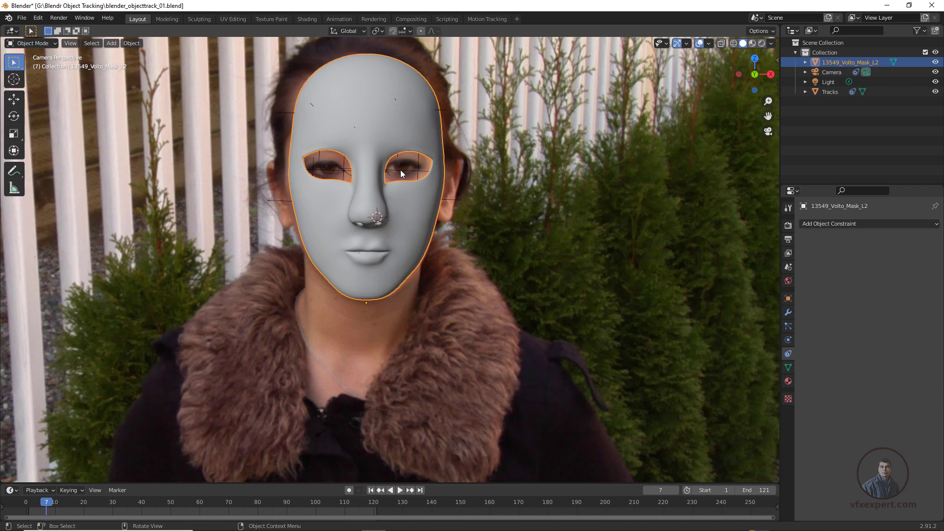
{"action": "left_click", "coordinate": [448, 179]}
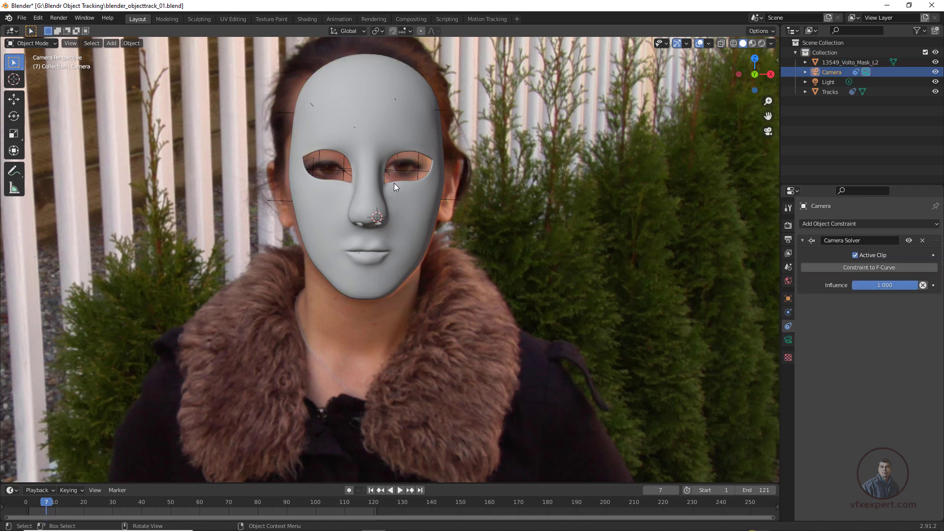
{"action": "left_click", "coordinate": [709, 44]}
{"action": "left_click", "coordinate": [709, 43]}
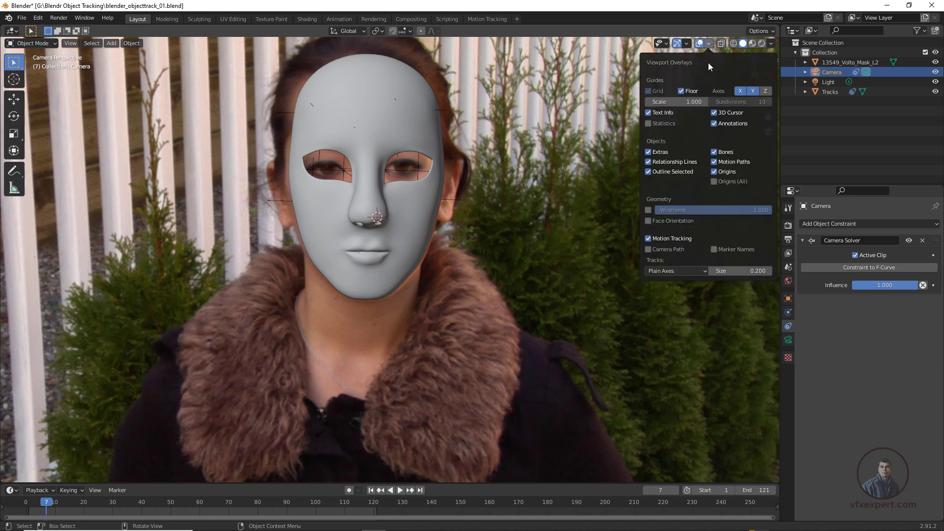
{"action": "left_click", "coordinate": [649, 238]}
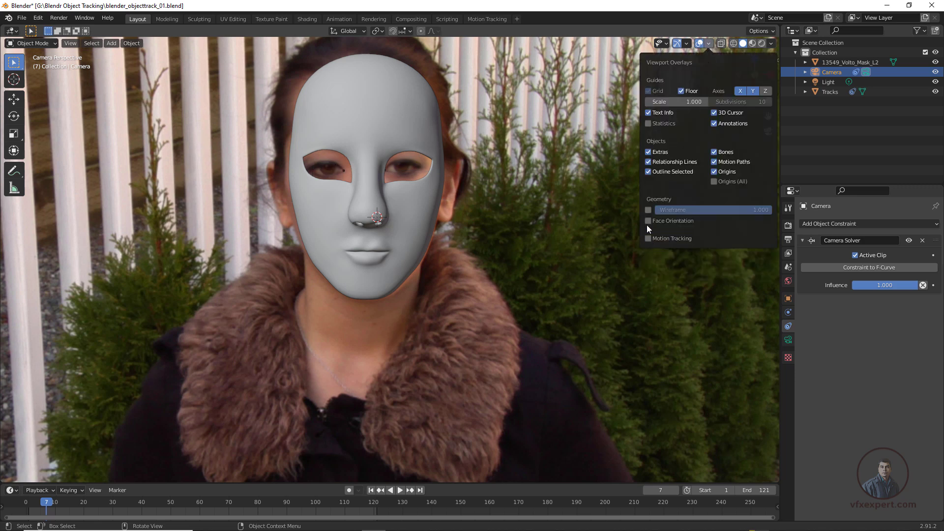
Step: Parent the mask to the Tracks object using the Object parenting option
{"action": "left_click", "coordinate": [408, 232]}
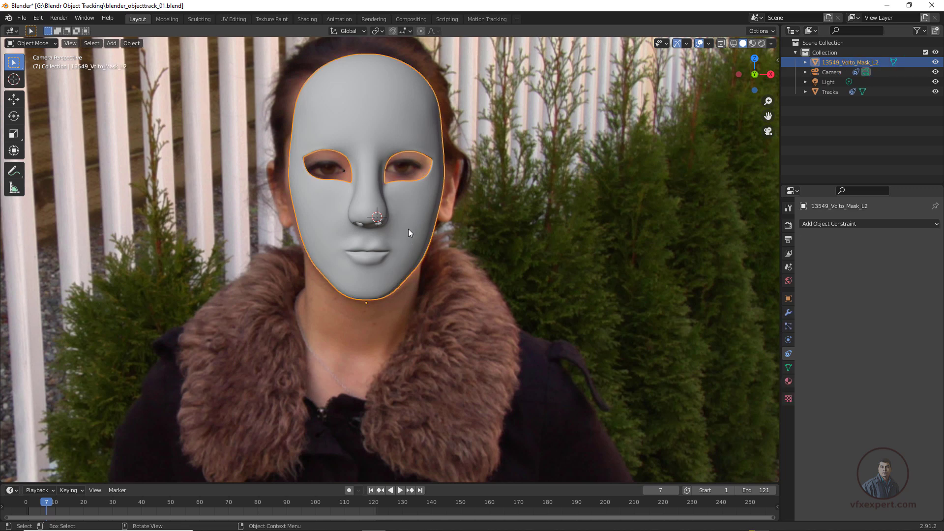
{"action": "left_click", "coordinate": [343, 170], "text": "shift"}
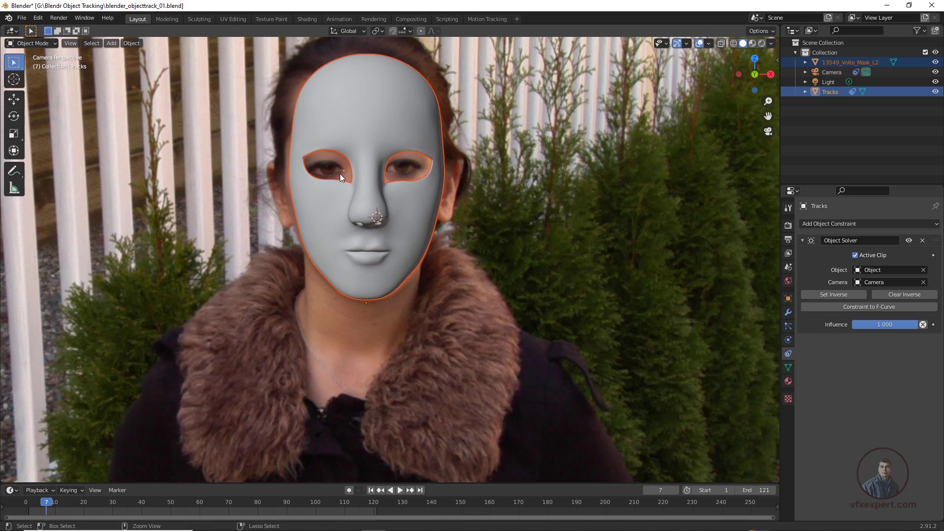
{"action": "key", "text": "ctrl+p"}
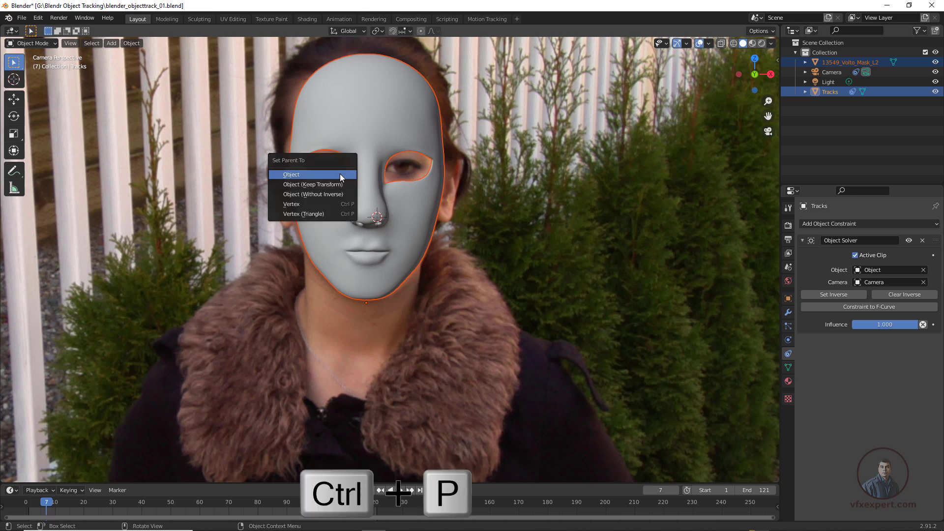
{"action": "left_click", "coordinate": [299, 175]}
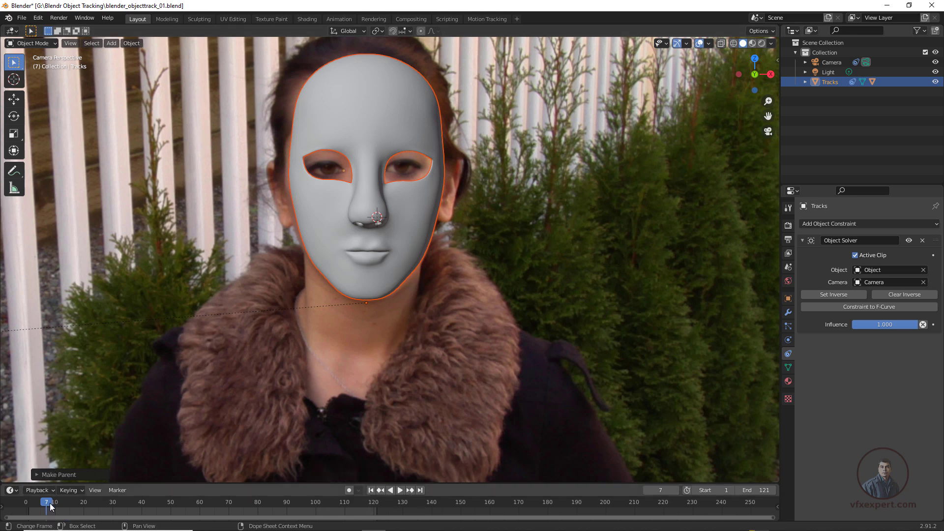
Step: Scrub to frame 27, switch to Material Preview shading and play the footage to check the textured mask against the head's motion
{"action": "left_click_drag", "start_coordinate": [47, 506], "coordinate": [104, 487]}
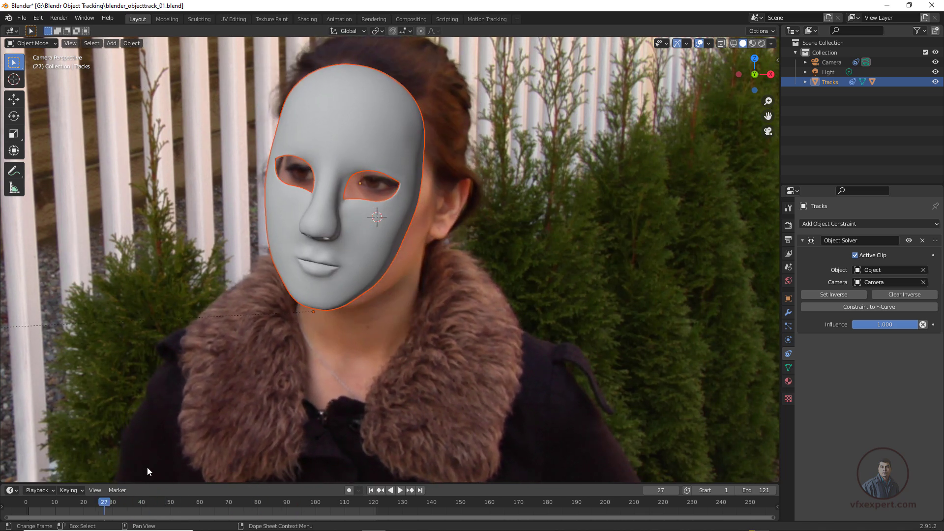
{"action": "left_click", "coordinate": [753, 44]}
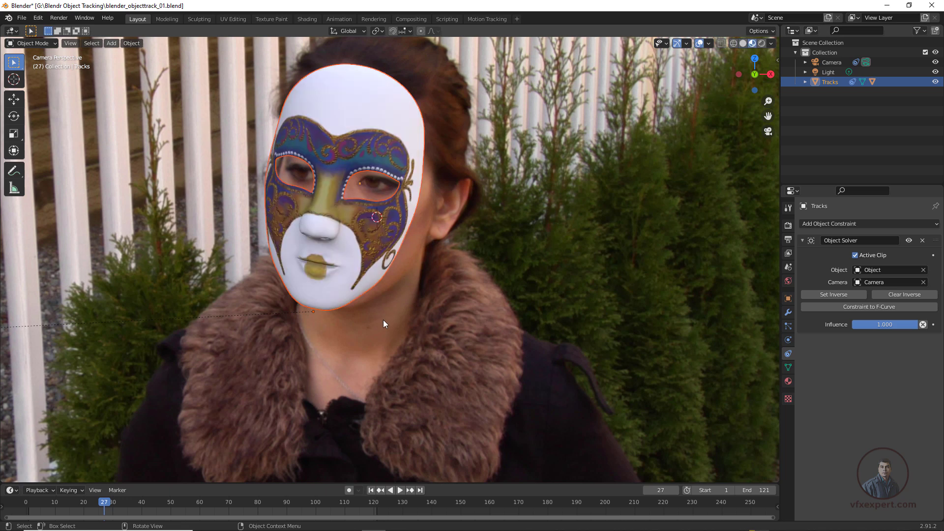
{"action": "key", "text": "space"}
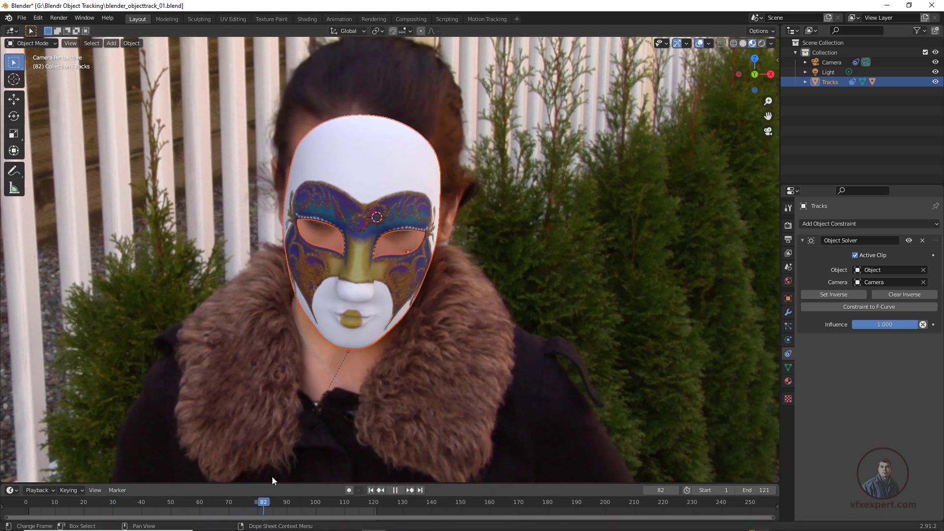
{"action": "key", "text": "space"}
Step: Turn off the Relationship Lines overlay and deselect all objects
{"action": "left_click", "coordinate": [708, 43]}
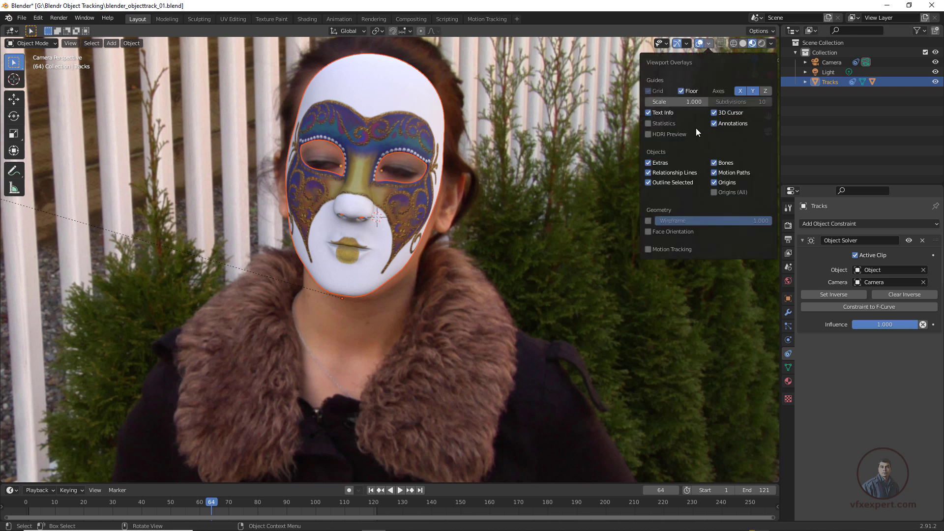
{"action": "left_click", "coordinate": [648, 173]}
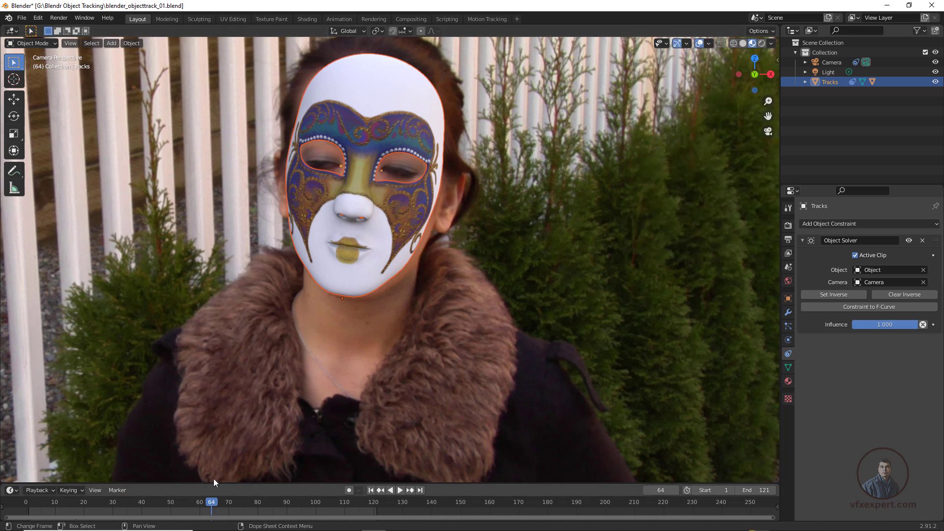
{"action": "left_click", "coordinate": [251, 450]}
Step: Play the footage and scrub around its opening frames to inspect how the mask sits on the face
{"action": "key", "text": "shift+ctrl+space"}
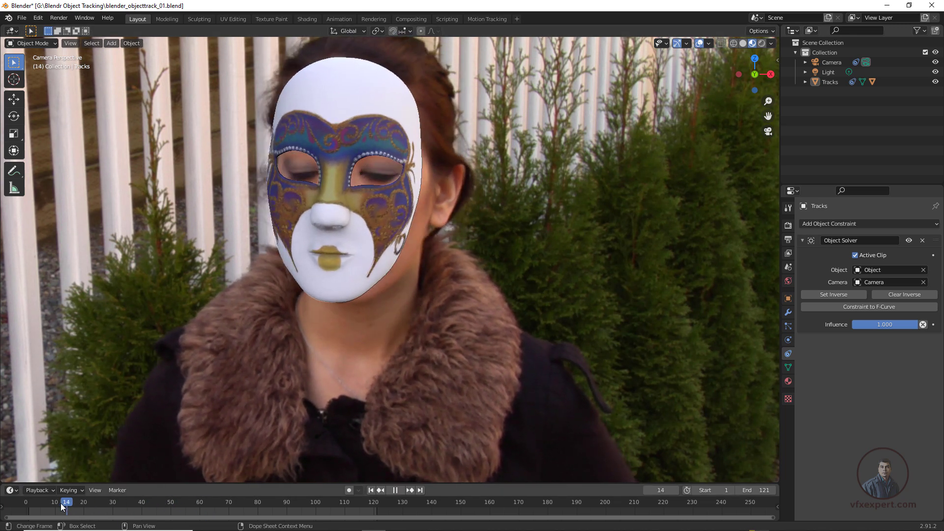
{"action": "left_click_drag", "start_coordinate": [41, 511], "coordinate": [29, 509]}
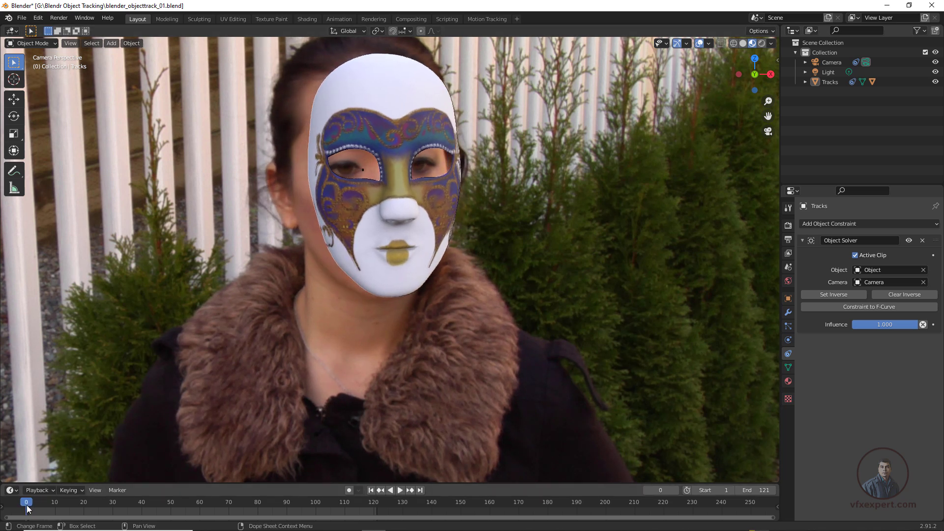
{"action": "left_click", "coordinate": [56, 505]}
{"action": "key", "text": "space"}
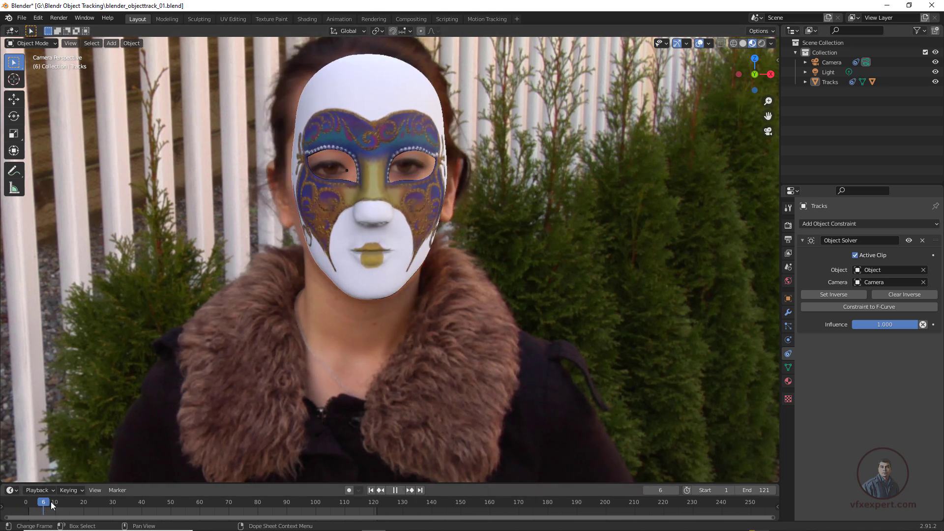
Step: Refit the mask at frame 6 with a small move along the Y axis and slight Z rotation, and replay the footage to check it
{"action": "left_click", "coordinate": [428, 207]}
{"action": "middle_click_drag", "start_coordinate": [623, 234], "coordinate": [470, 273]}
{"action": "key", "text": "g"}
{"action": "key", "text": "x"}
{"action": "key", "text": "y"}
{"action": "left_click", "coordinate": [421, 234]}
{"action": "key", "text": "KP_0"}
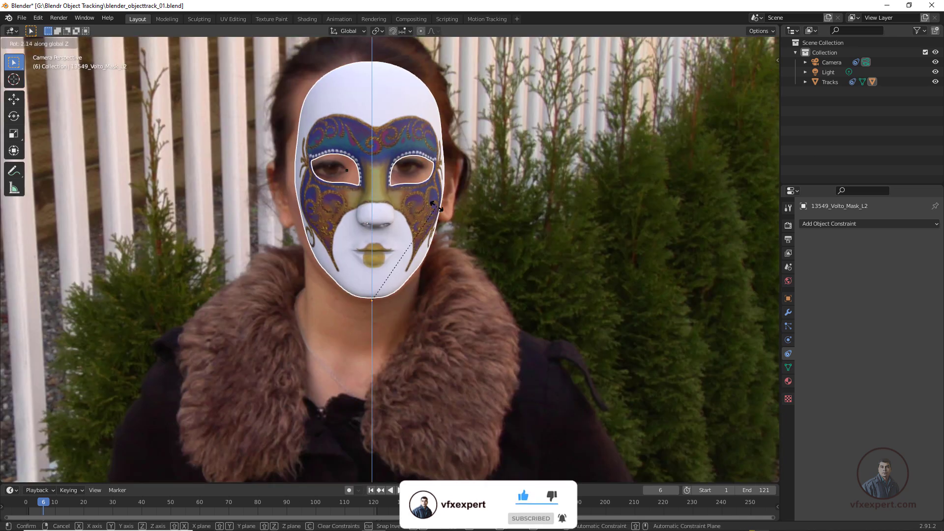
{"action": "key", "text": "space"}
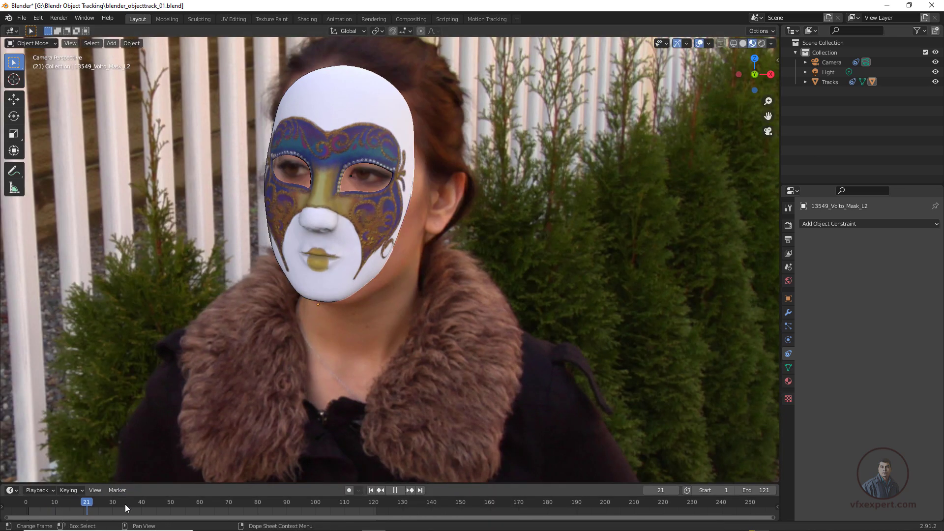
{"action": "key", "text": "Escape"}
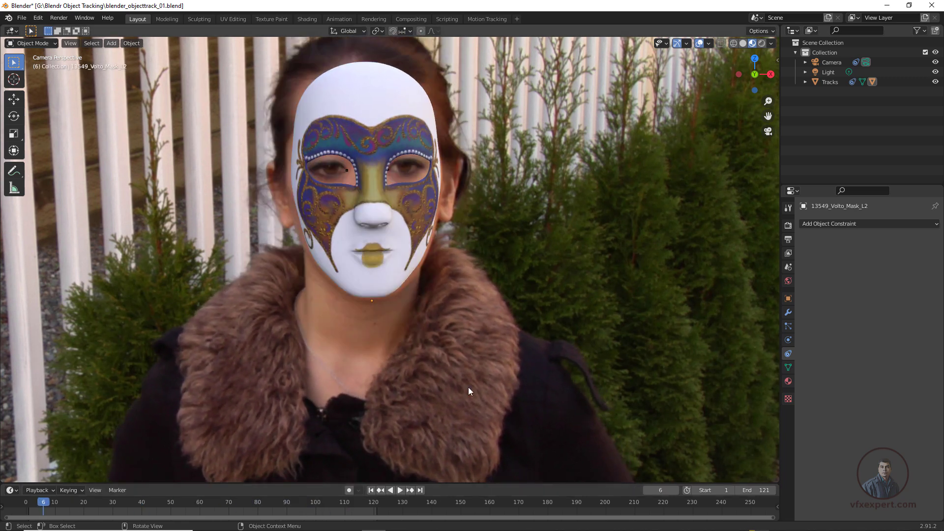